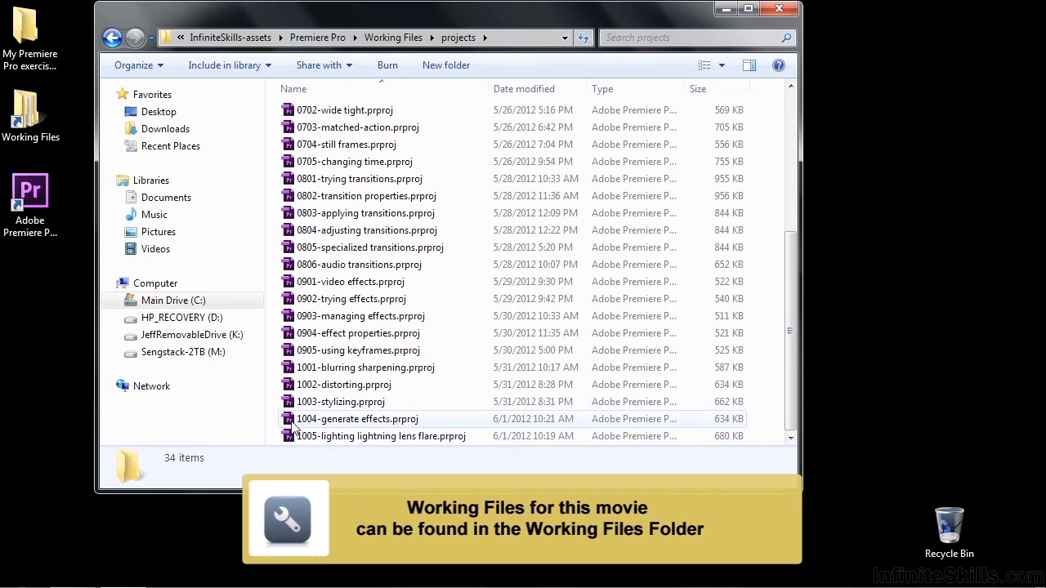
Open the project 1004-generate effects.prproj and expand the Generate group of the video effects
double_click(292, 422)
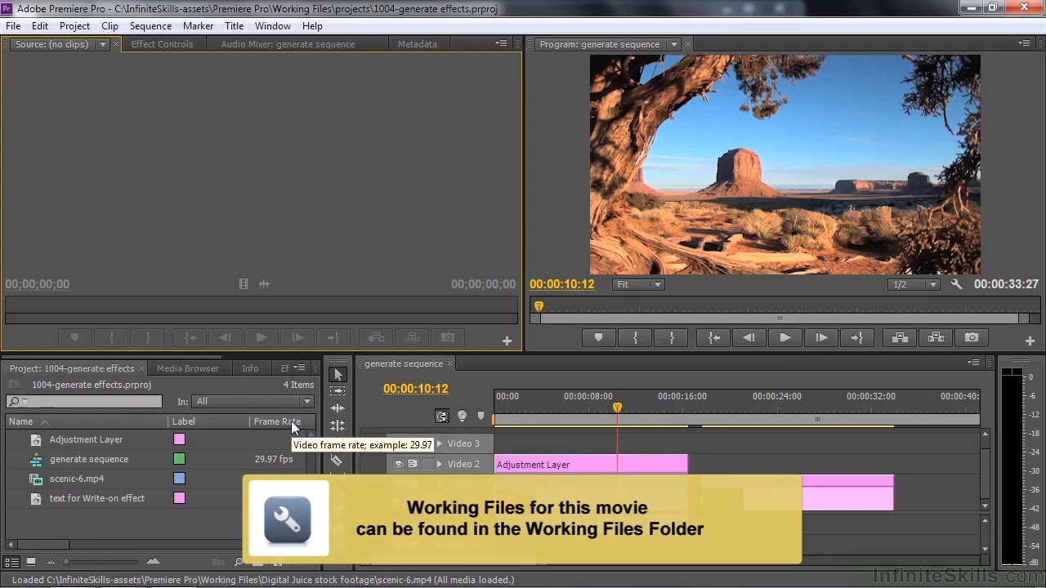
mouse_move(207, 358)
mouse_down()
mouse_move(221, 357)
mouse_move(209, 366)
mouse_up()
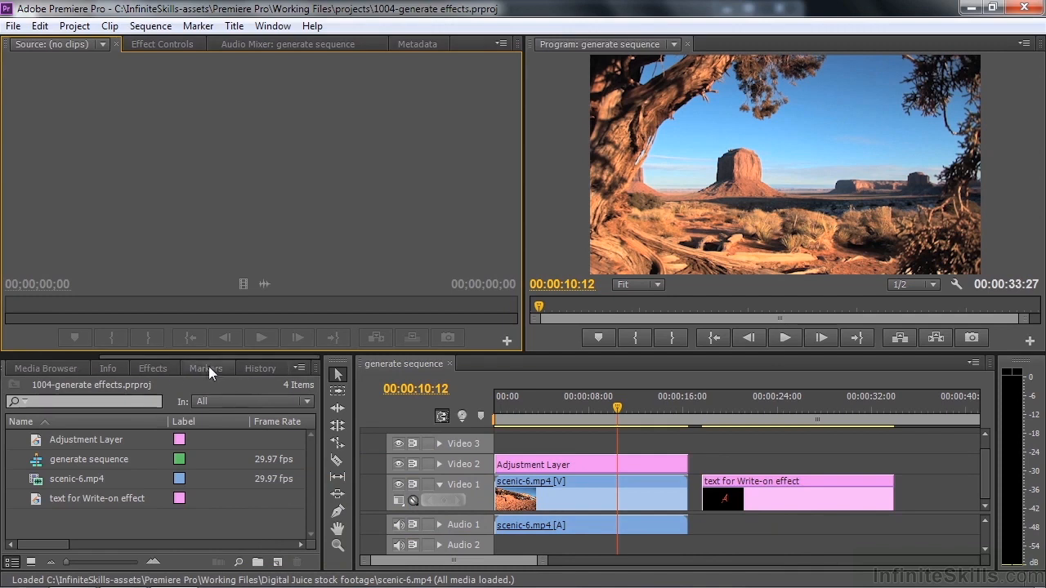
click(165, 369)
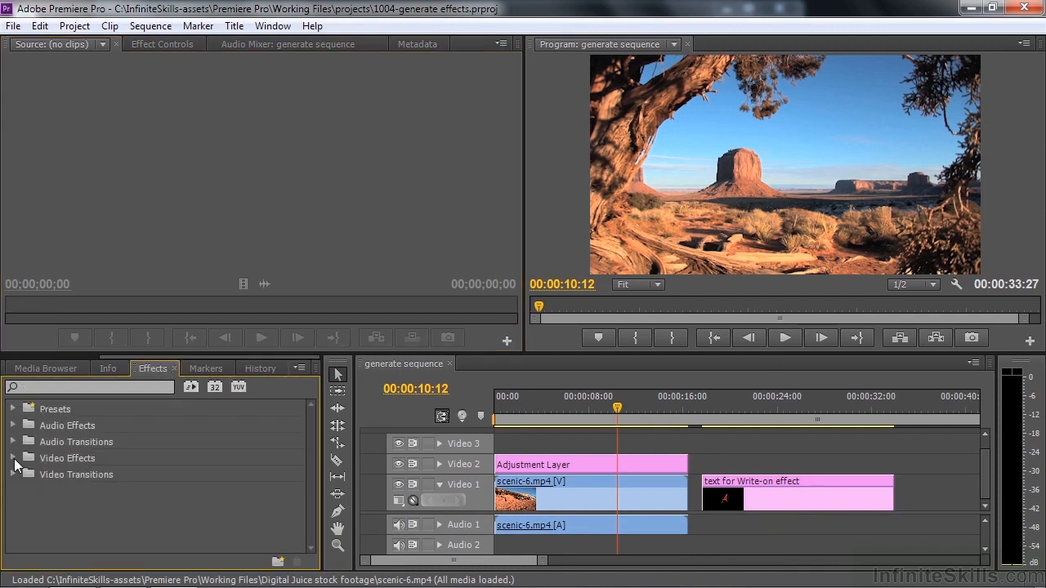
click(13, 458)
drag(306, 457, 304, 501)
click(20, 444)
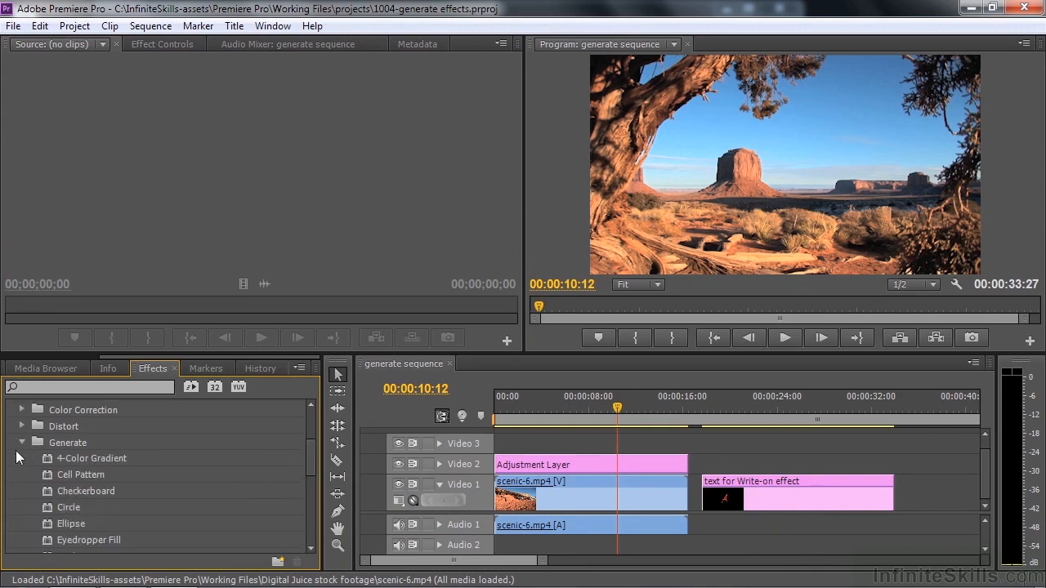
drag(311, 462, 310, 475)
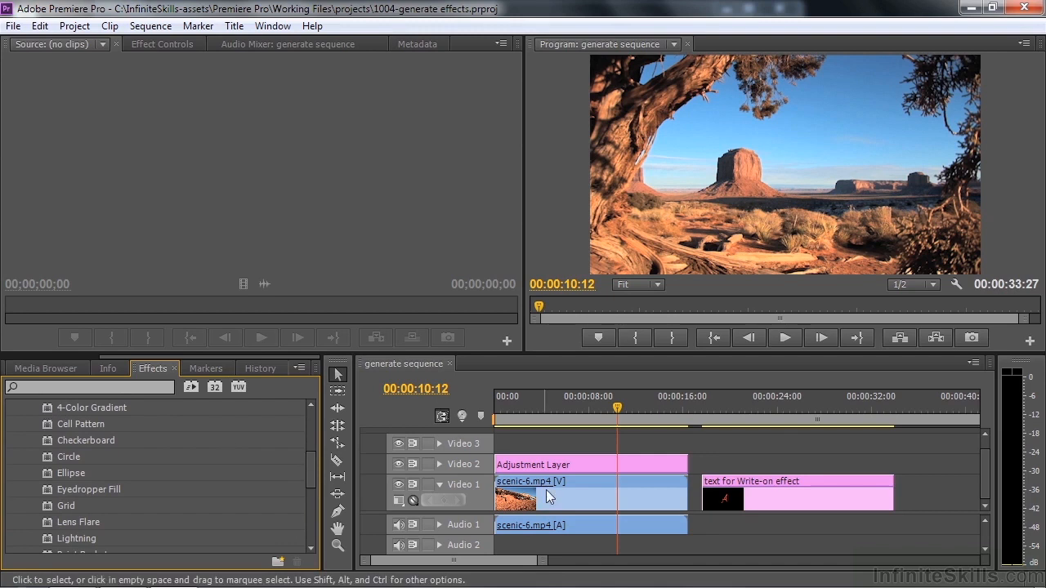
Apply the 4-Color Gradient effect to the scenic-6.mp4 clip and bring up its effect settings
drag(49, 405, 533, 501)
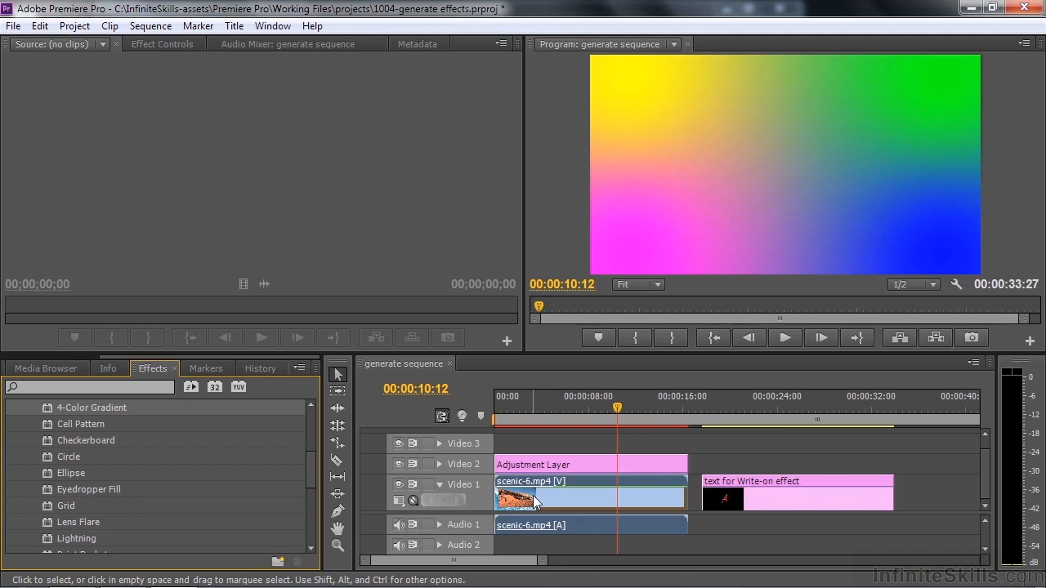
click(536, 501)
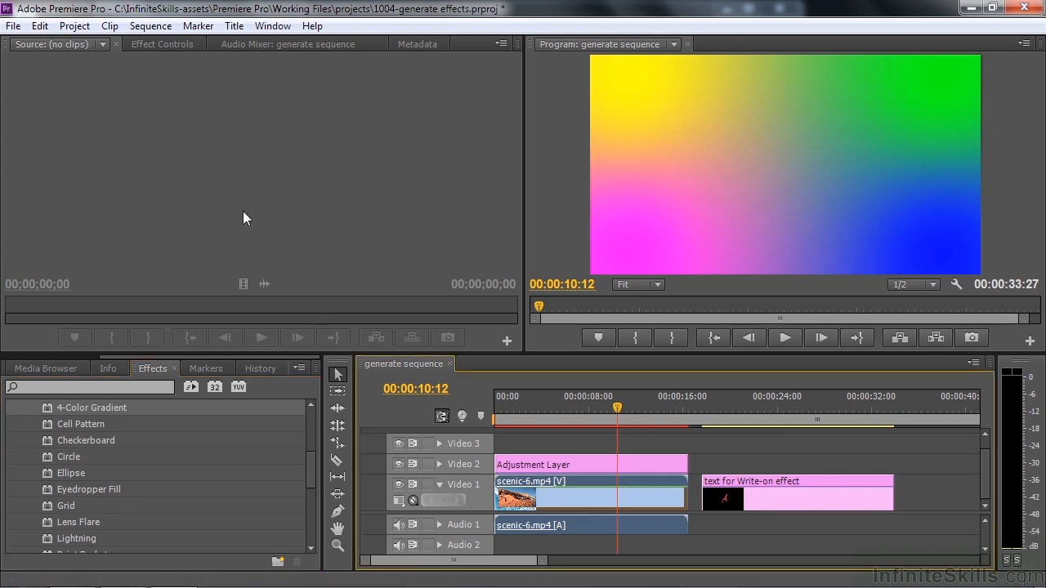
click(173, 42)
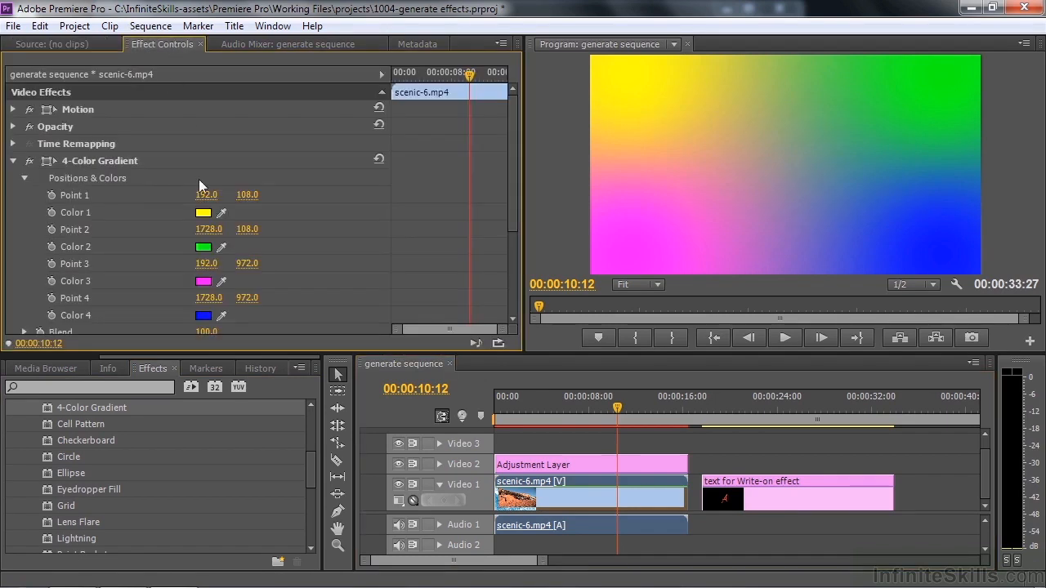
drag(510, 193, 496, 284)
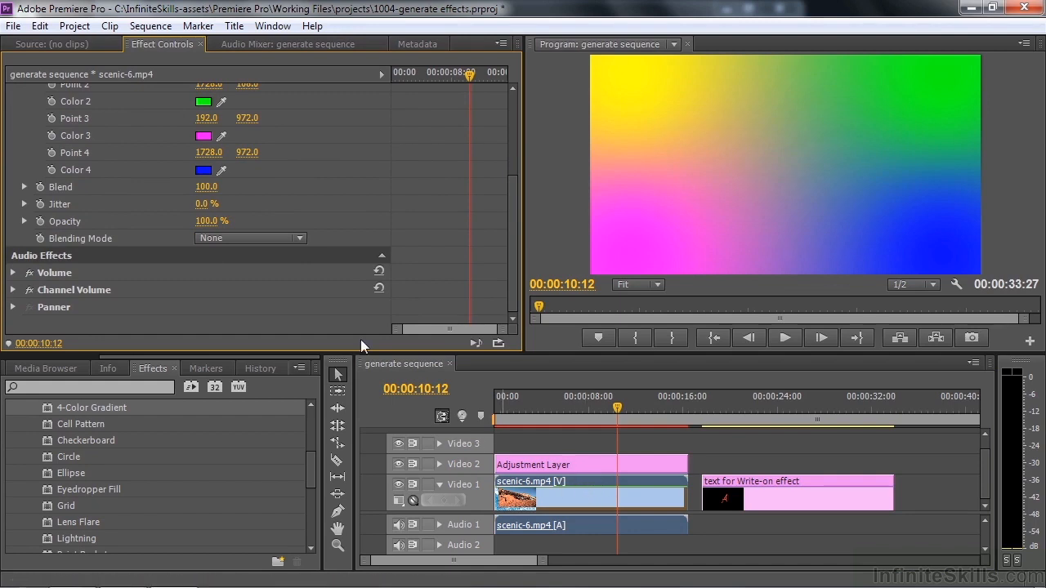
Set the clip's 4-Color Gradient blending mode to Multiply and its opacity to 99%
mouse_move(211, 225)
mouse_down()
mouse_move(134, 226)
mouse_move(214, 226)
mouse_up()
click(297, 238)
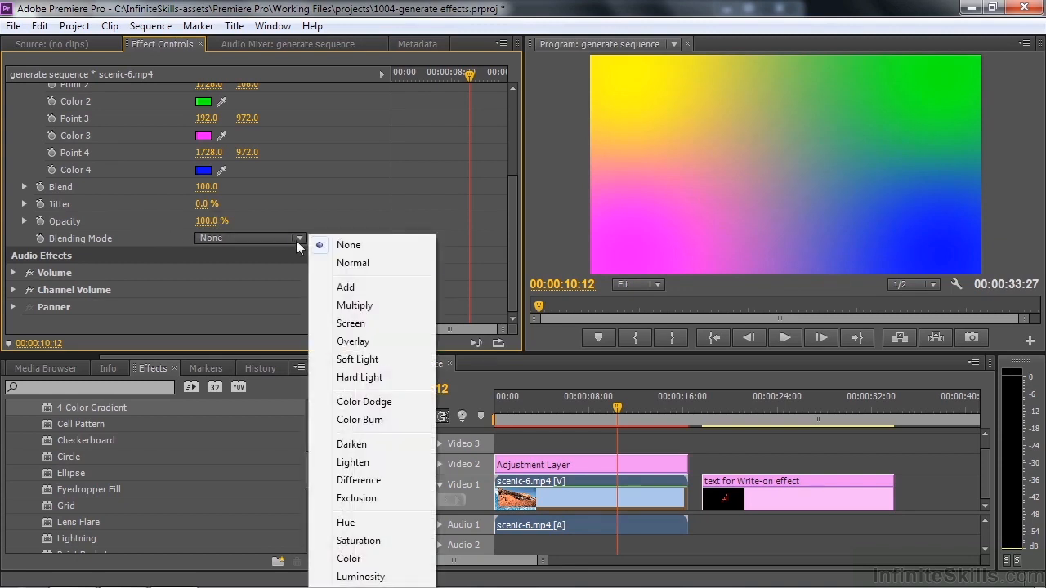
click(351, 306)
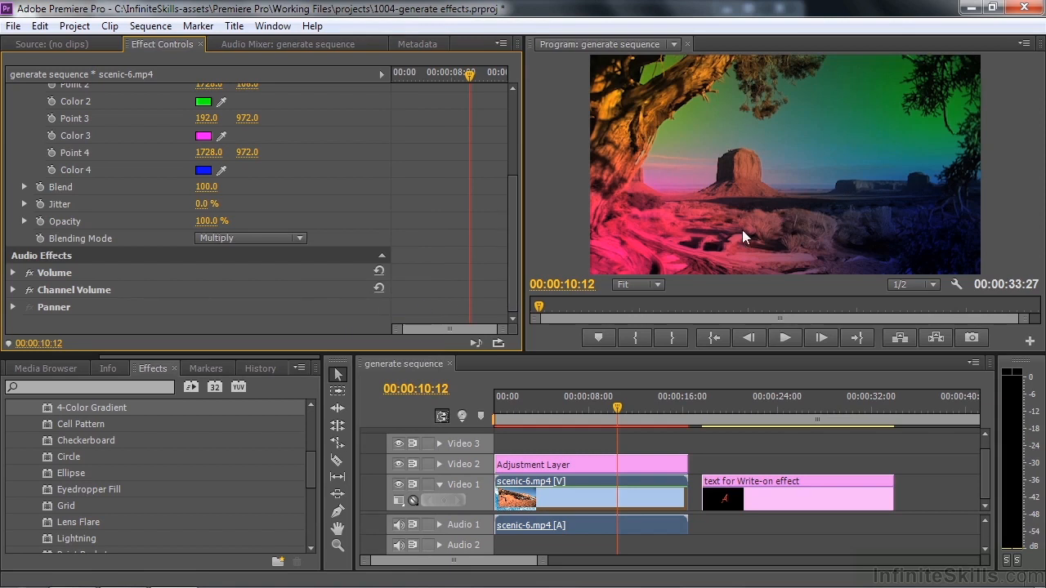
mouse_move(210, 221)
mouse_down()
mouse_move(128, 222)
mouse_move(214, 221)
mouse_up()
mouse_move(211, 222)
mouse_down()
mouse_move(145, 222)
mouse_move(210, 222)
mouse_up()
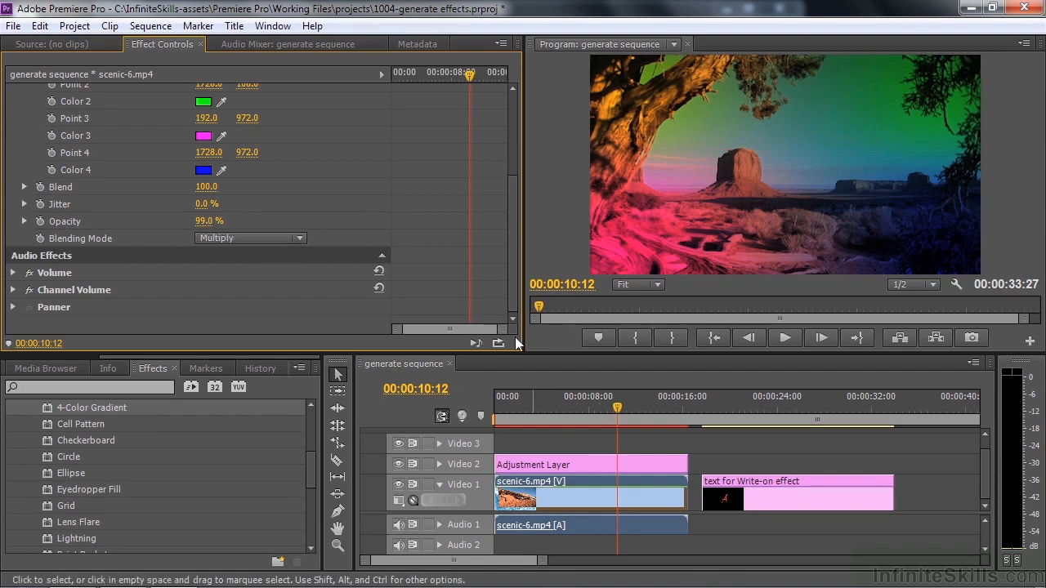
Delete the 4-Color Gradient effect from the scenic-6.mp4 clip
drag(516, 288, 409, 184)
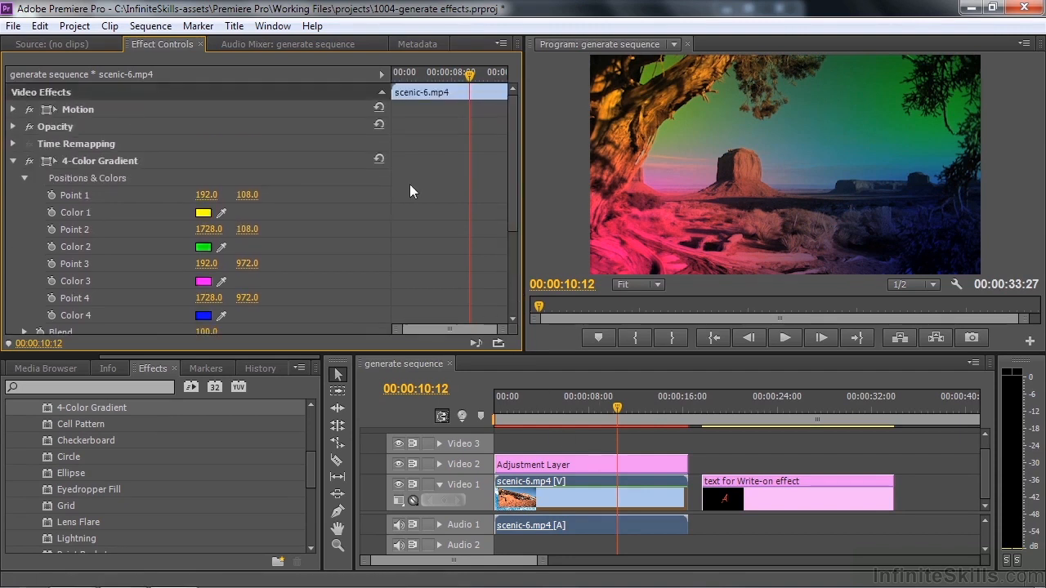
click(77, 160)
key(Delete)
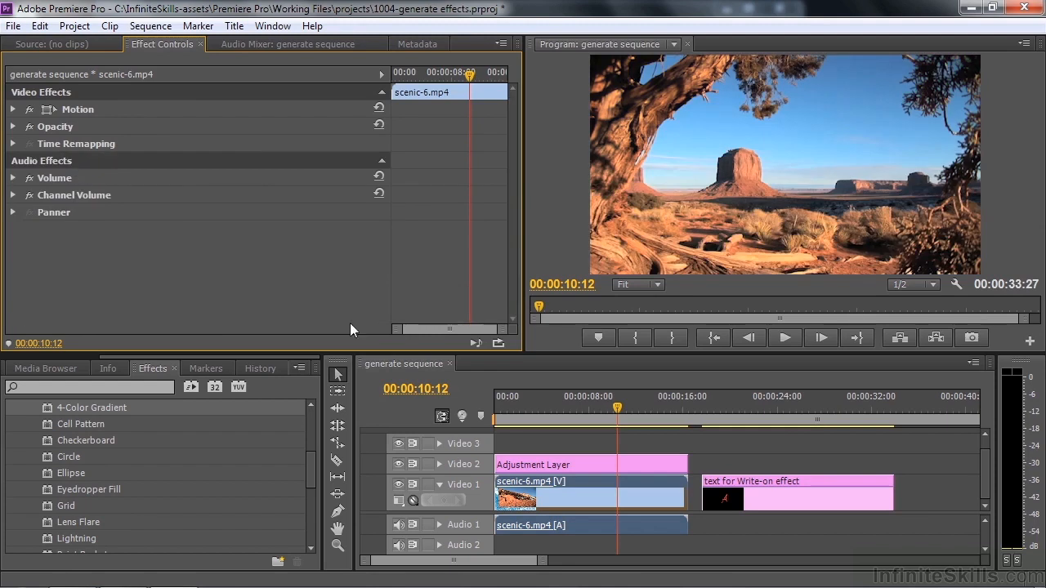
Enable the 4-Color Gradient effect on the Adjustment Layer and shrink the layer to a smaller rectangle centred in the frame
click(588, 466)
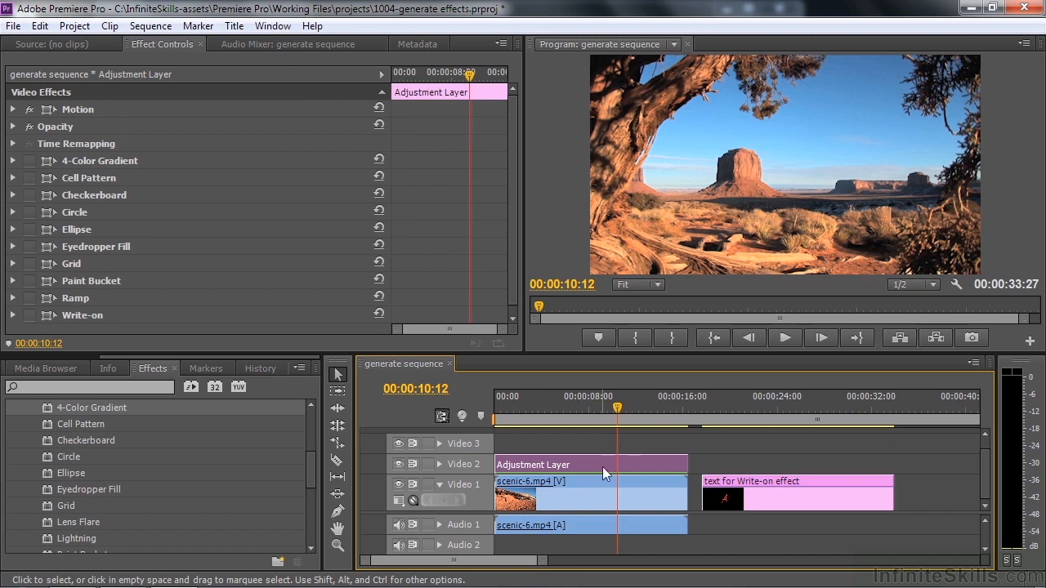
click(599, 488)
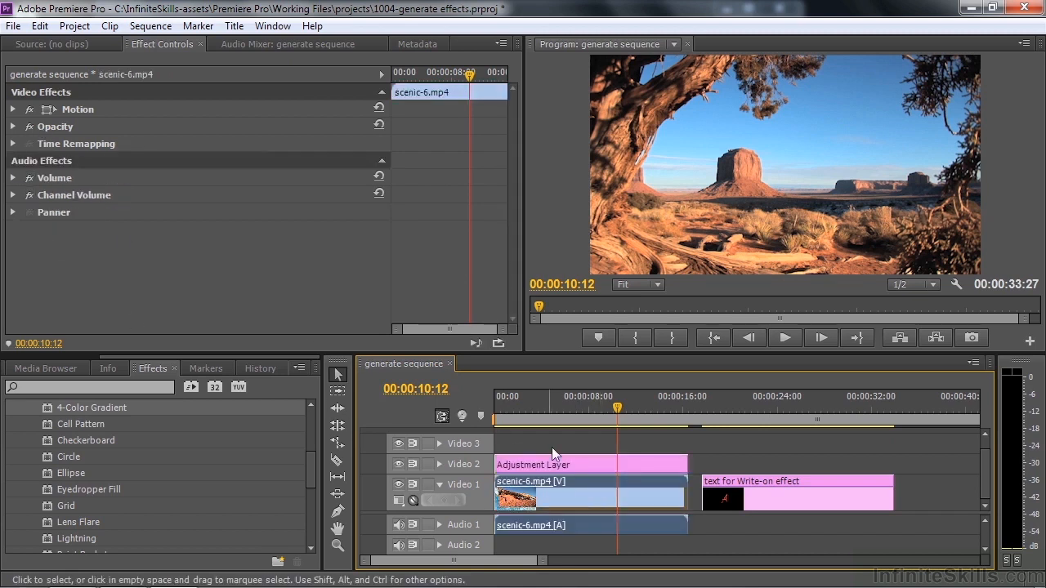
click(589, 464)
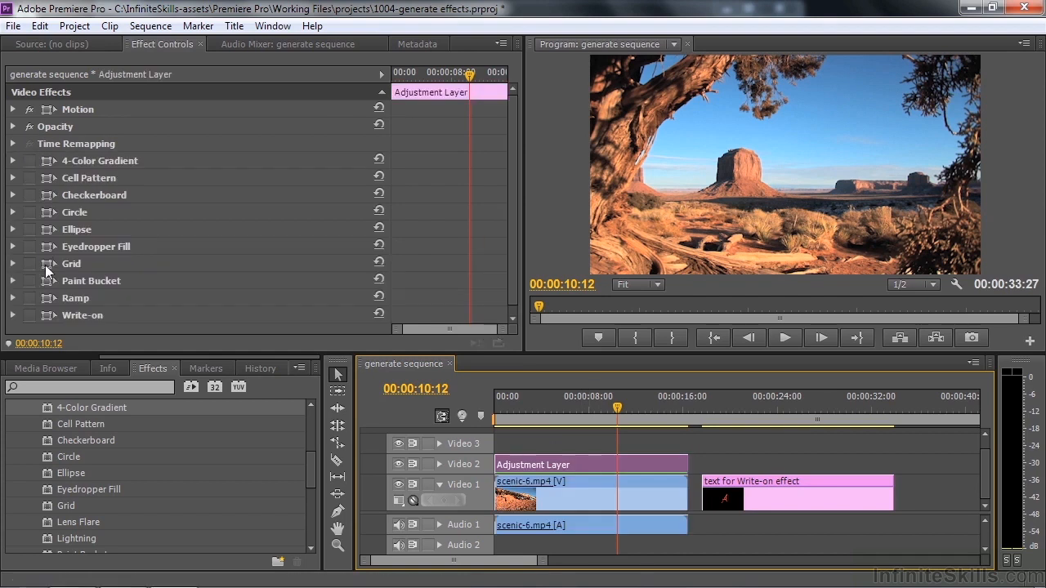
click(29, 161)
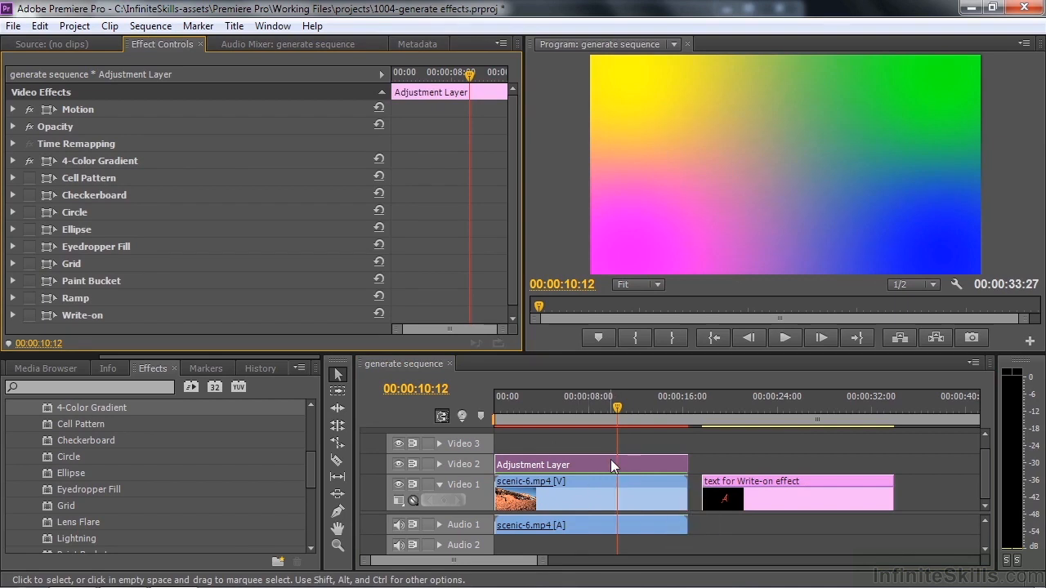
click(63, 109)
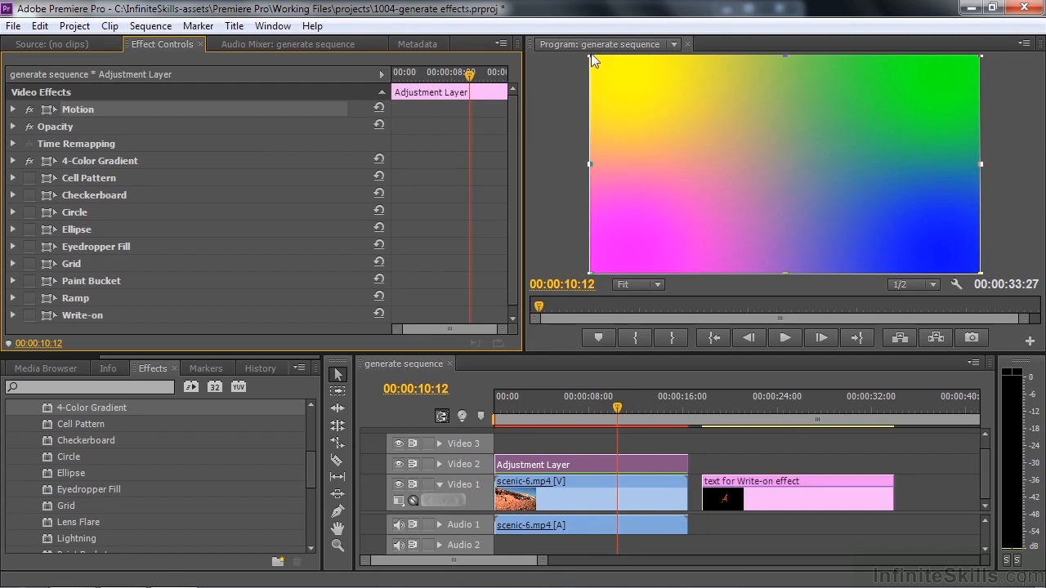
drag(592, 61, 622, 119)
Set the adjustment layer's Opacity blend mode to Multiply and nudge the layer slightly upward in the frame
click(58, 126)
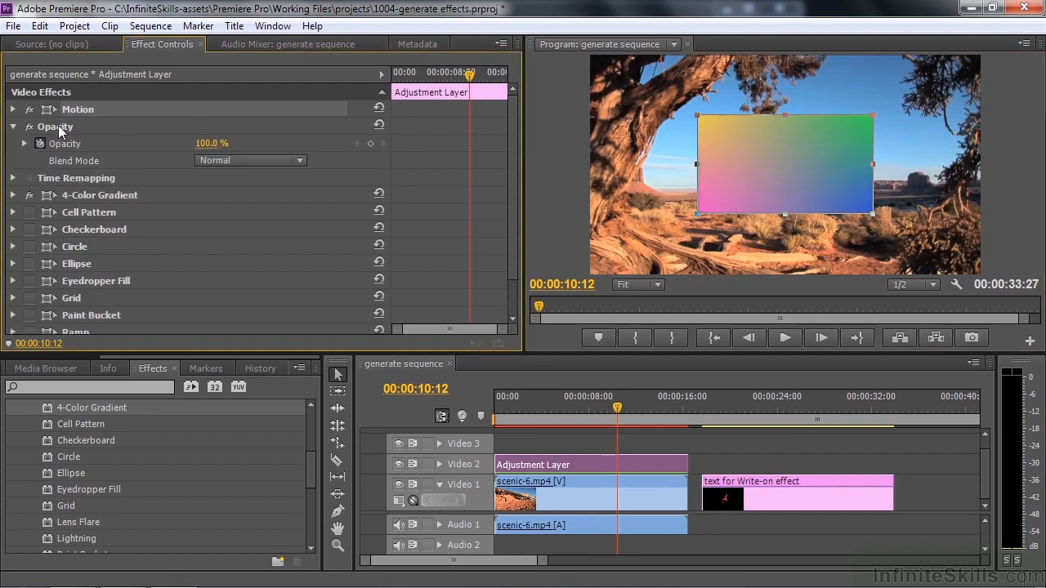
click(303, 161)
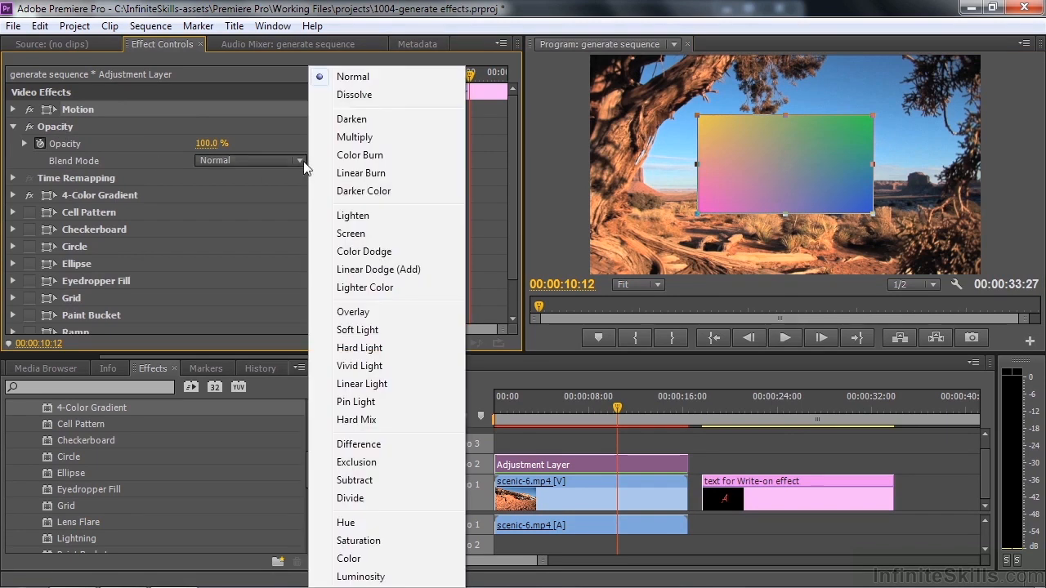
click(356, 139)
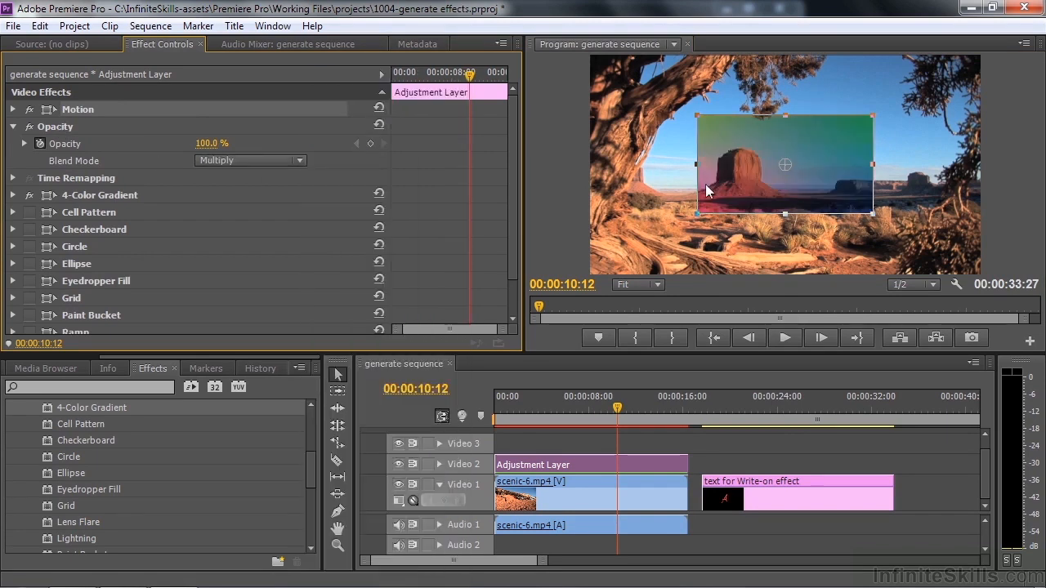
mouse_move(729, 160)
mouse_down()
mouse_move(742, 178)
mouse_move(730, 157)
mouse_up()
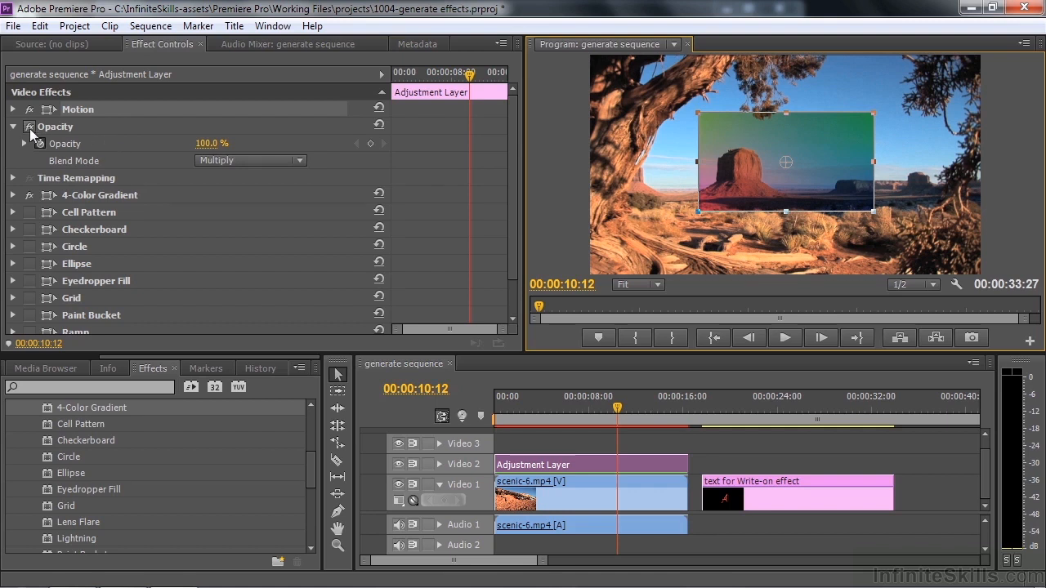
Return the adjustment layer's Opacity blend mode to Normal and set its 4-Color Gradient blending mode to Soft Light
click(294, 161)
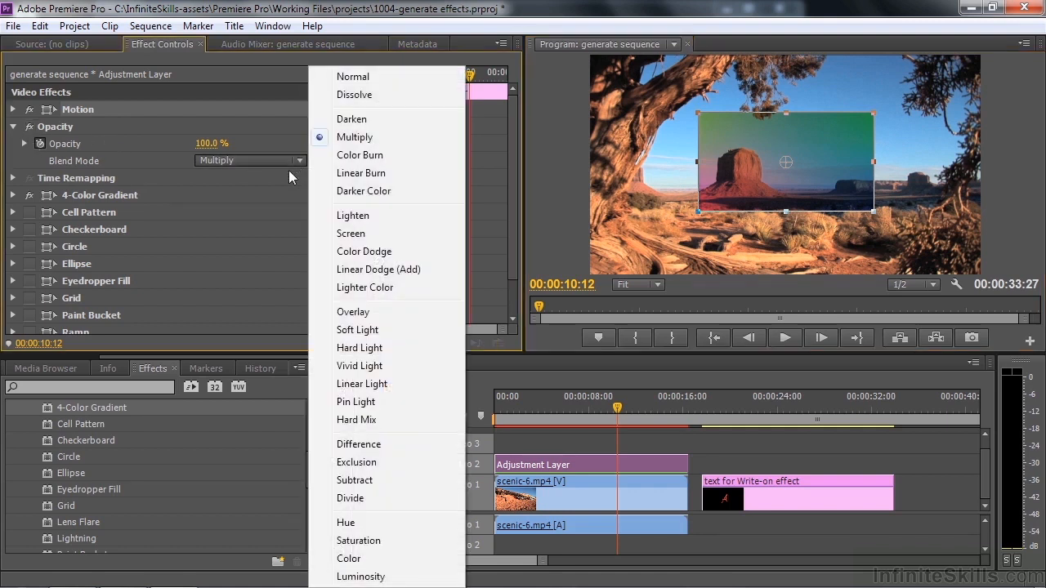
click(356, 78)
click(60, 194)
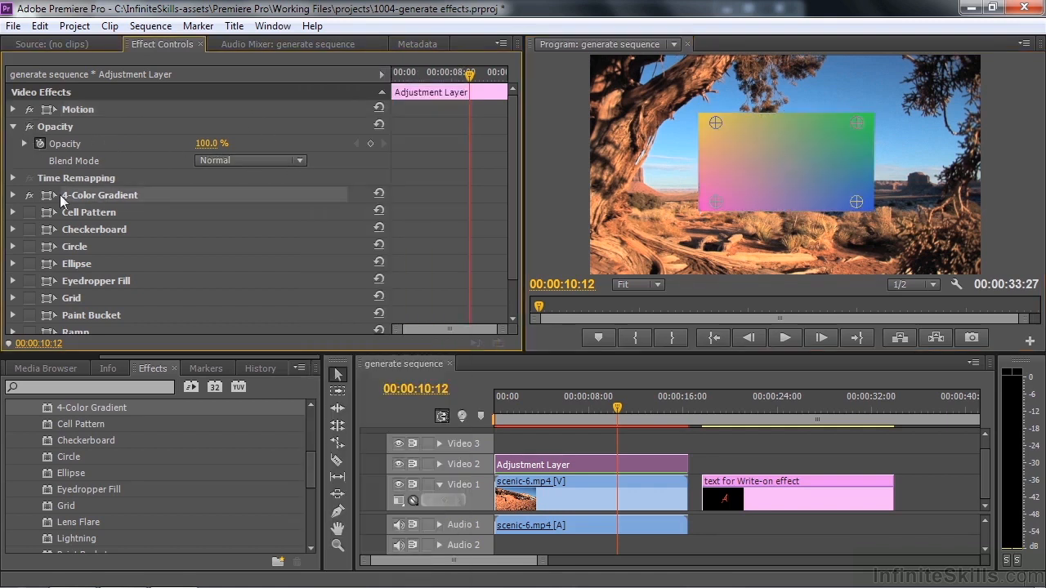
click(14, 196)
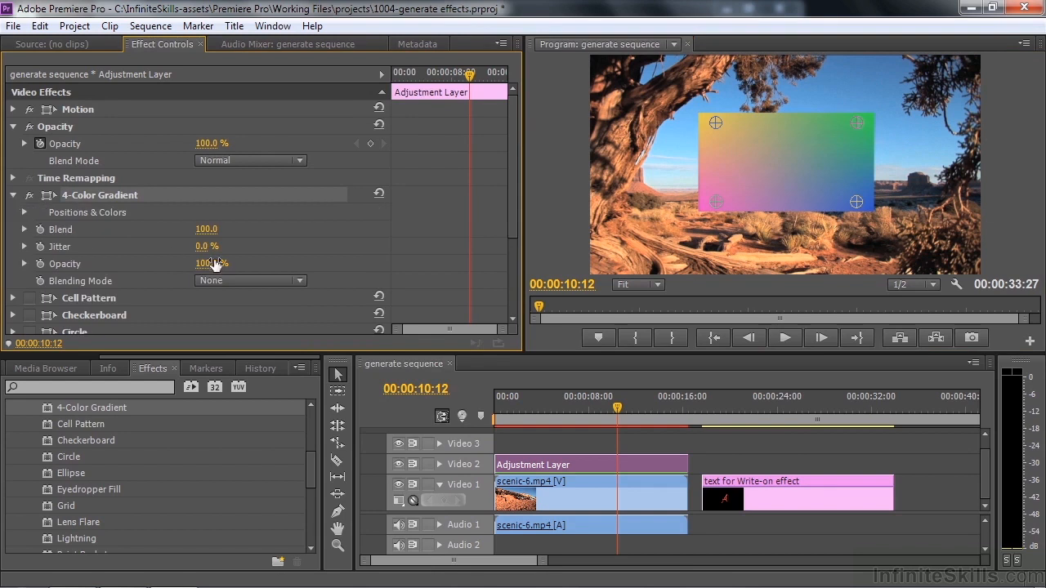
click(298, 281)
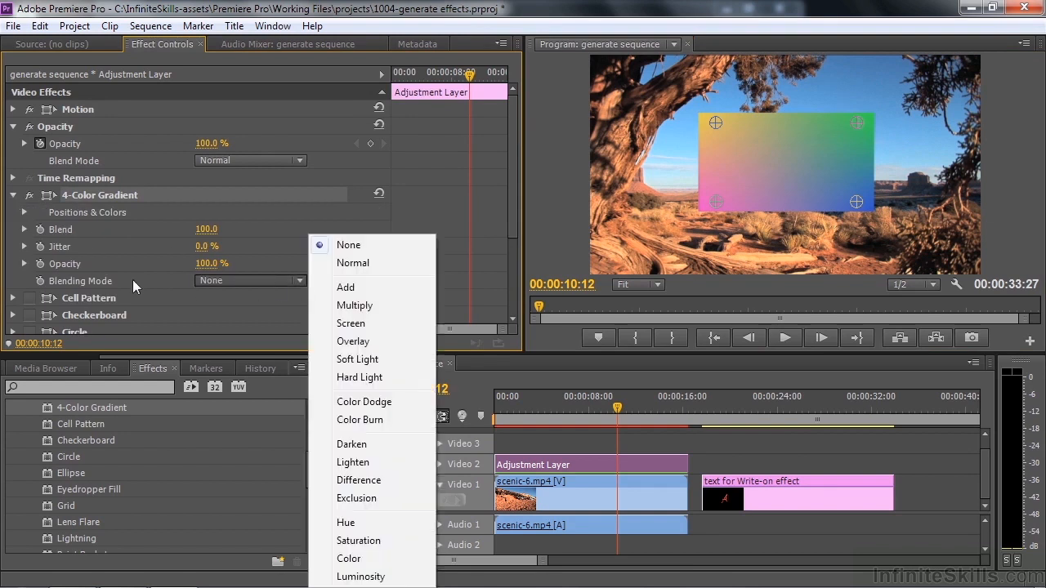
click(358, 359)
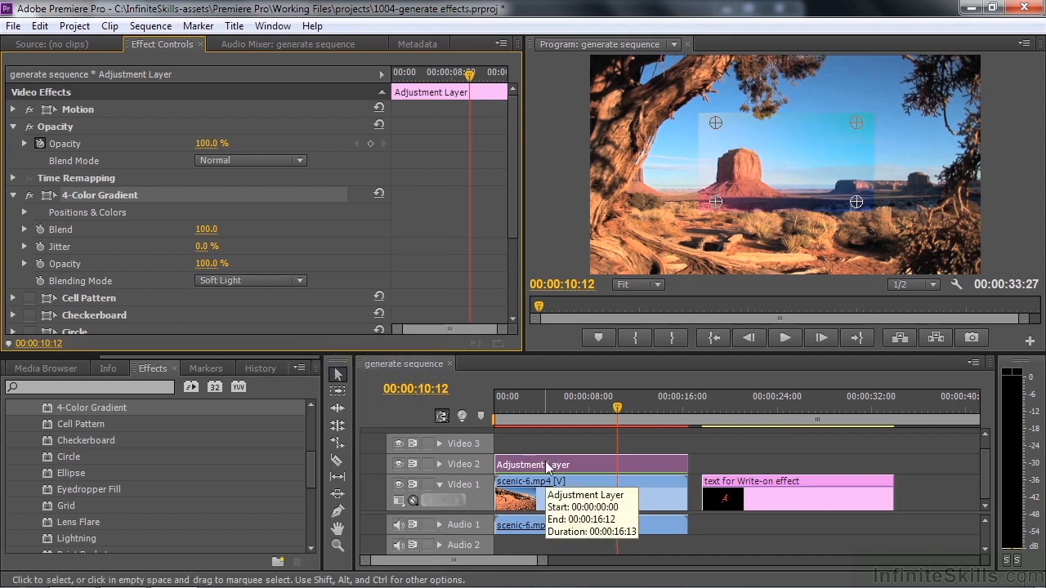
Examine the project's options for creating a new adjustment layer without creating one
click(369, 416)
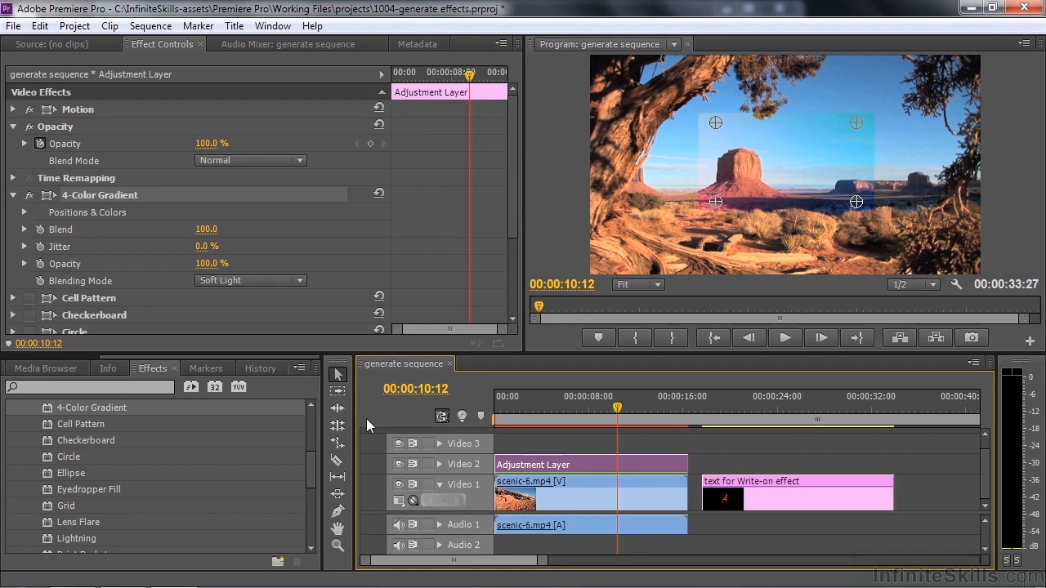
drag(116, 357, 3, 355)
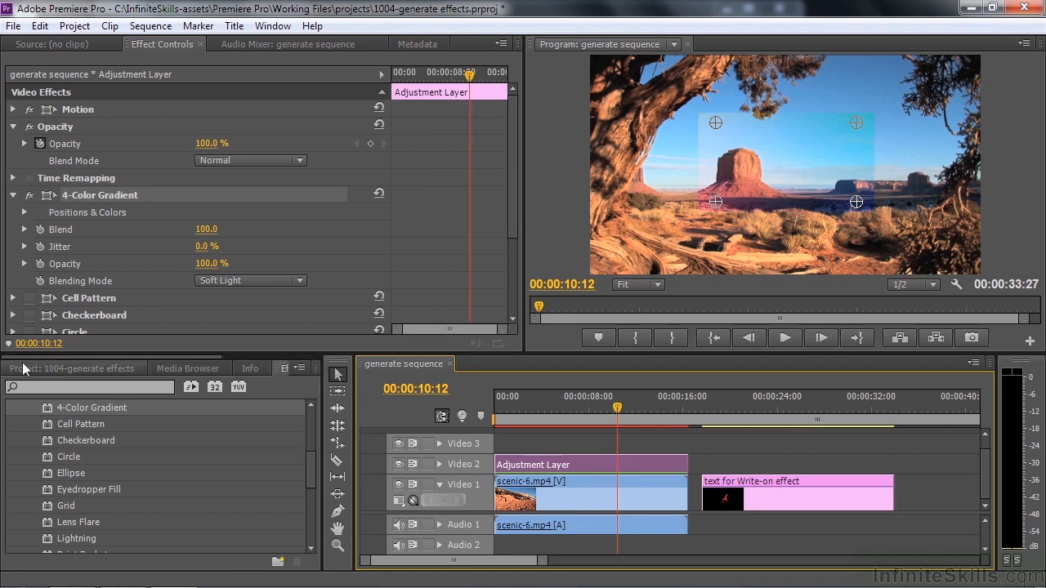
click(40, 367)
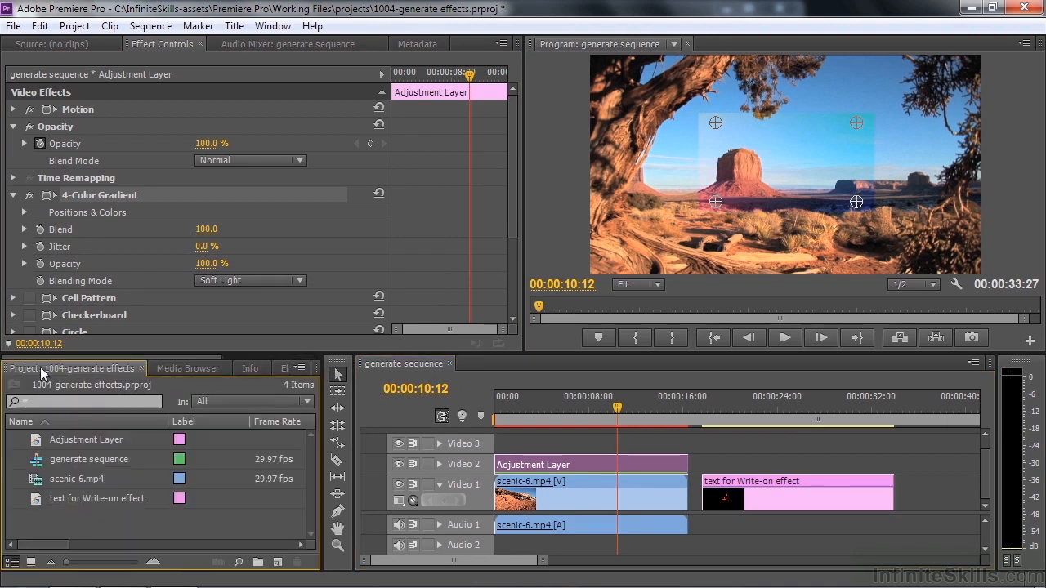
click(277, 562)
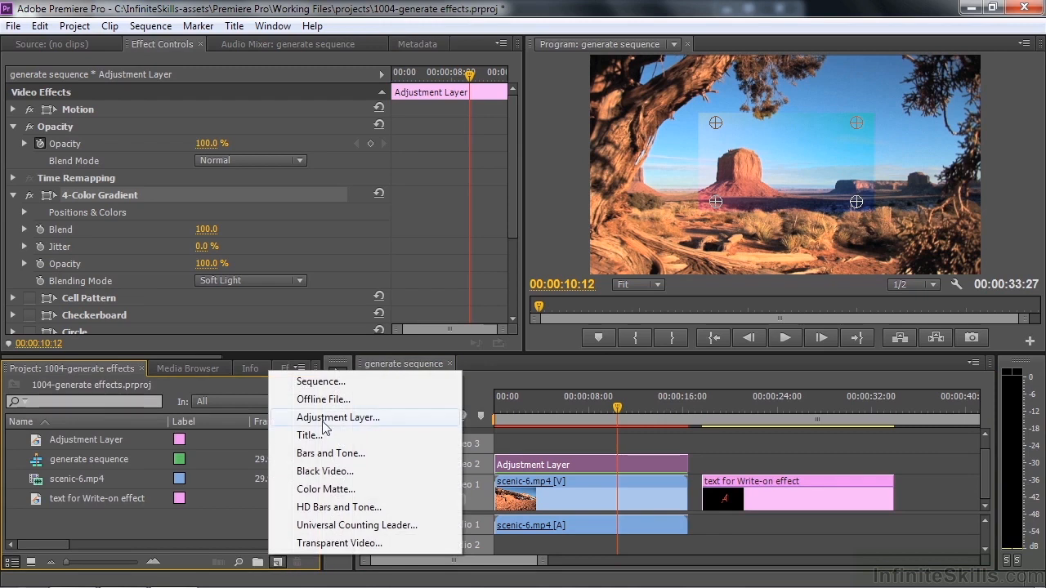
click(13, 26)
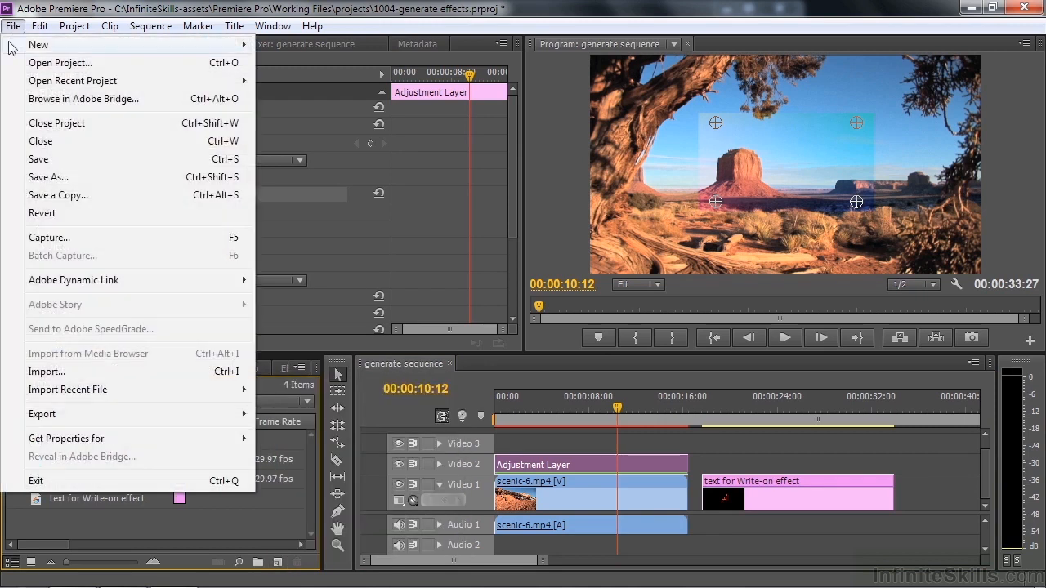
mouse_move(198, 42)
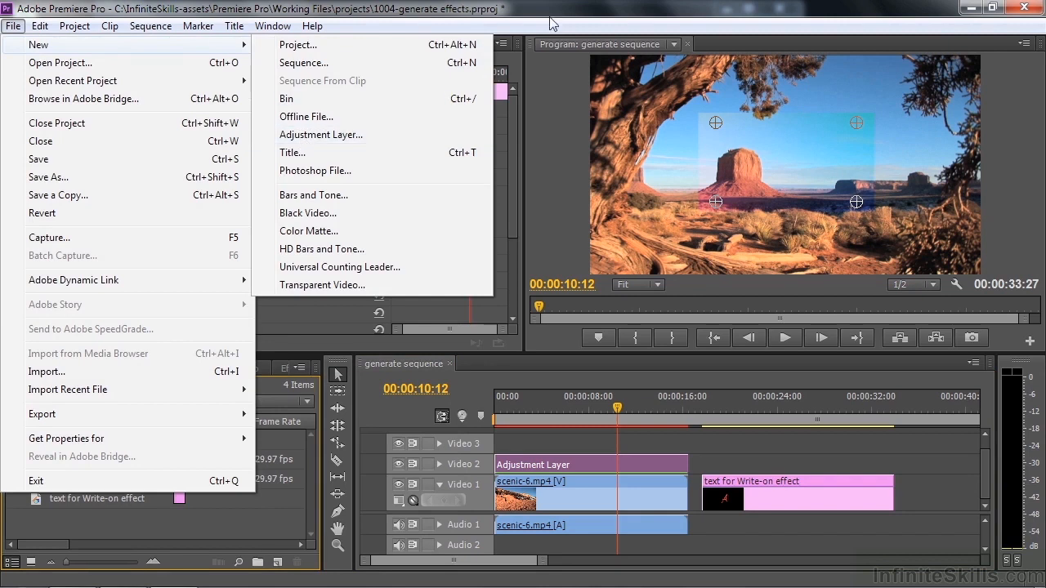
click(575, 25)
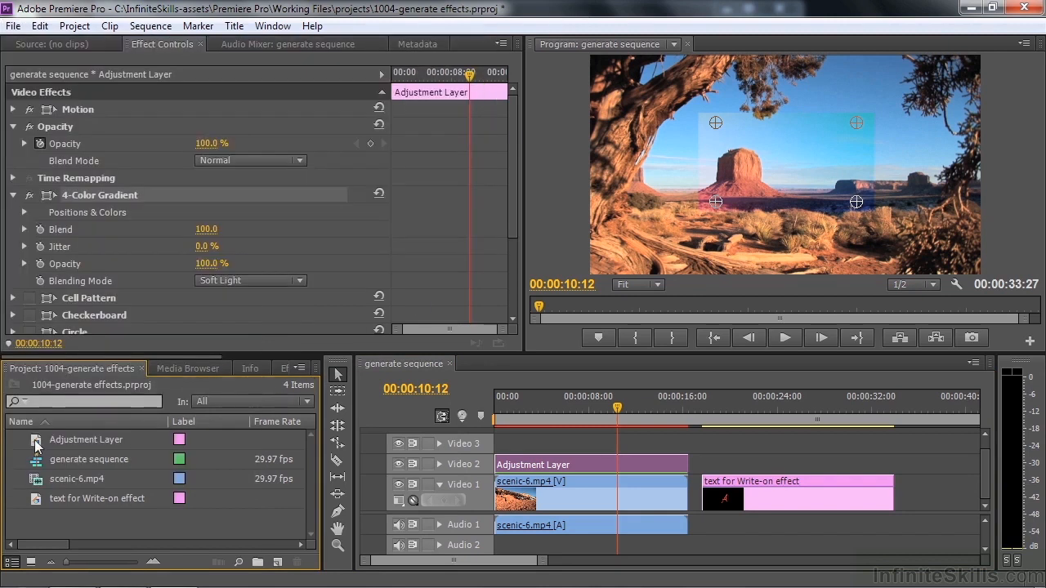
Try adding another adjustment layer on Video 2 above the text clip, extend its end past the clip, and remove it
drag(36, 445, 743, 463)
drag(810, 464, 962, 463)
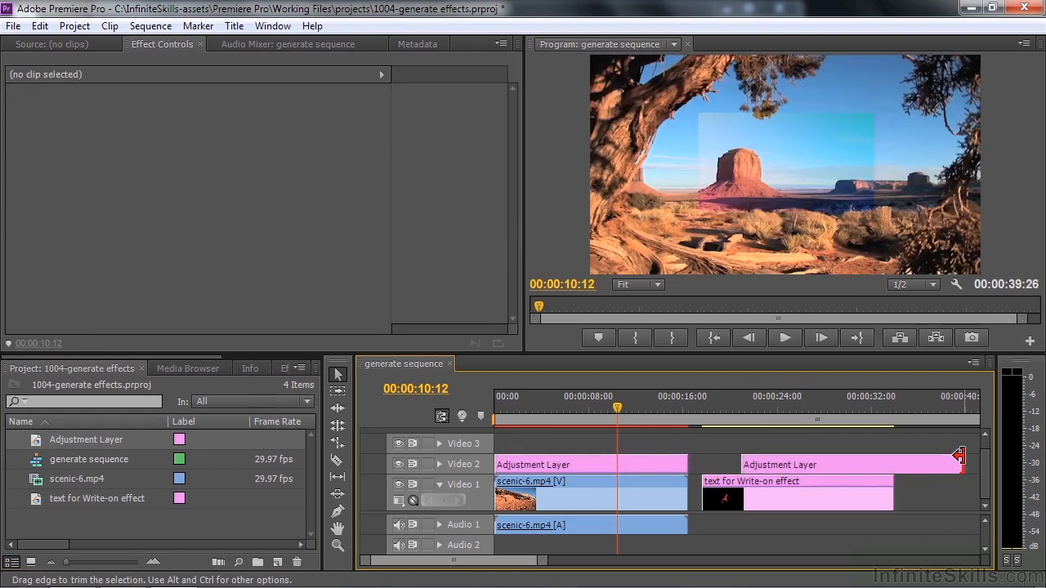
click(907, 461)
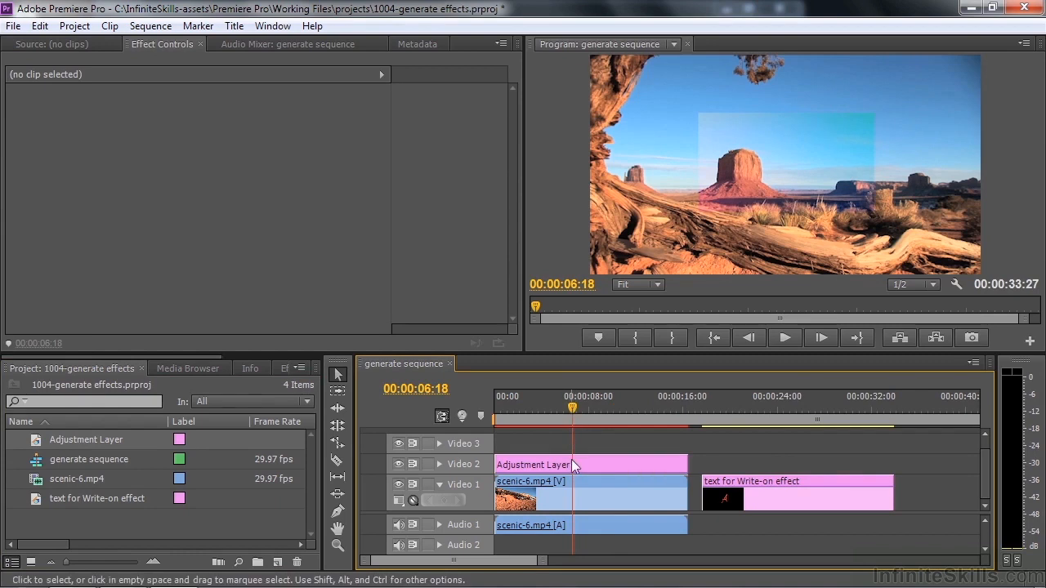
Reset the Motion and 4-Color Gradient settings of the adjustment layer above the scenic clip to their defaults
click(570, 464)
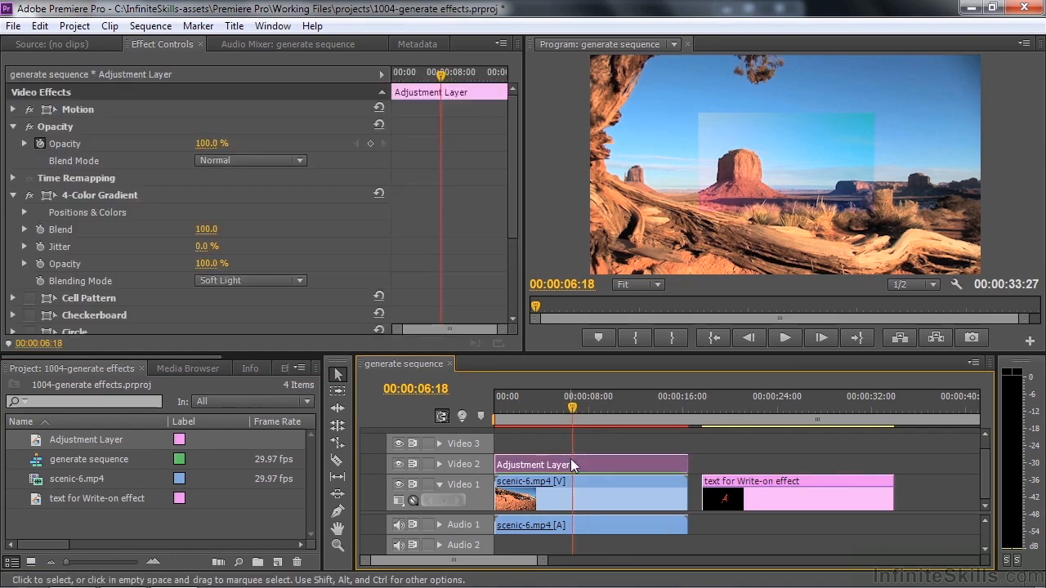
click(378, 108)
click(13, 126)
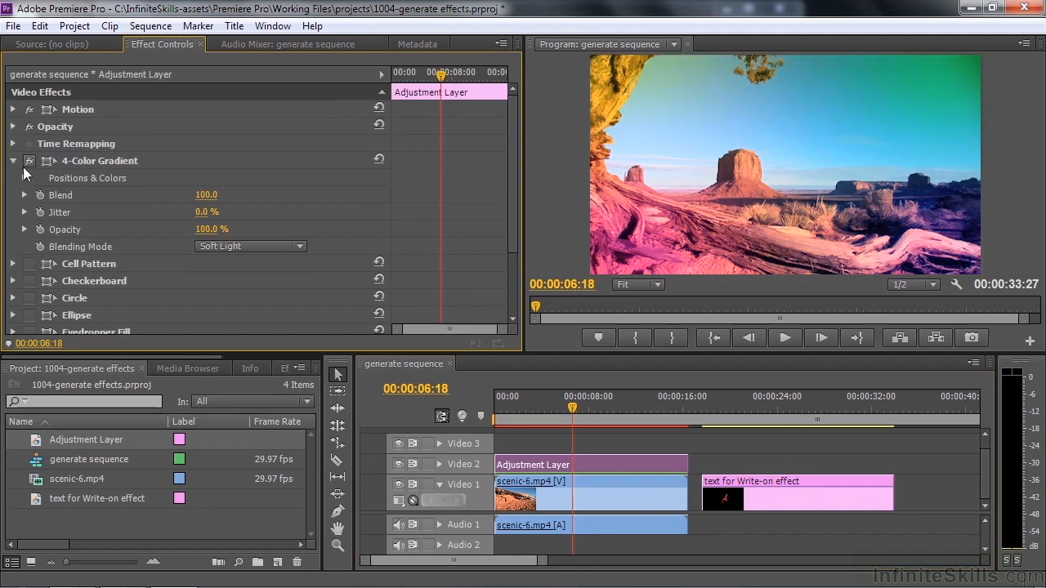
click(378, 158)
click(13, 161)
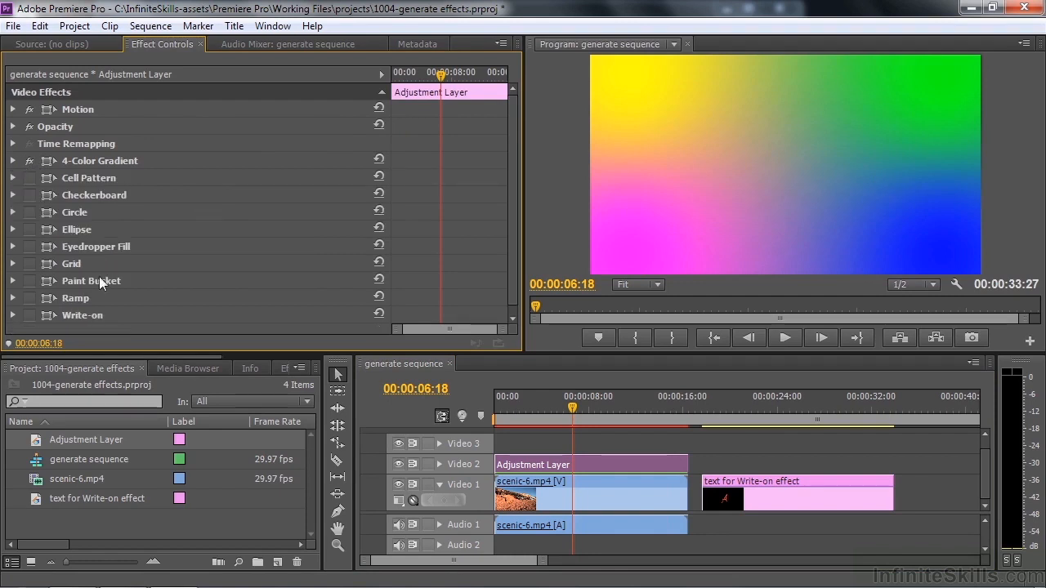
Examine the list of available Generate effects, including those not yet applied to the adjustment layer
drag(193, 356, 299, 356)
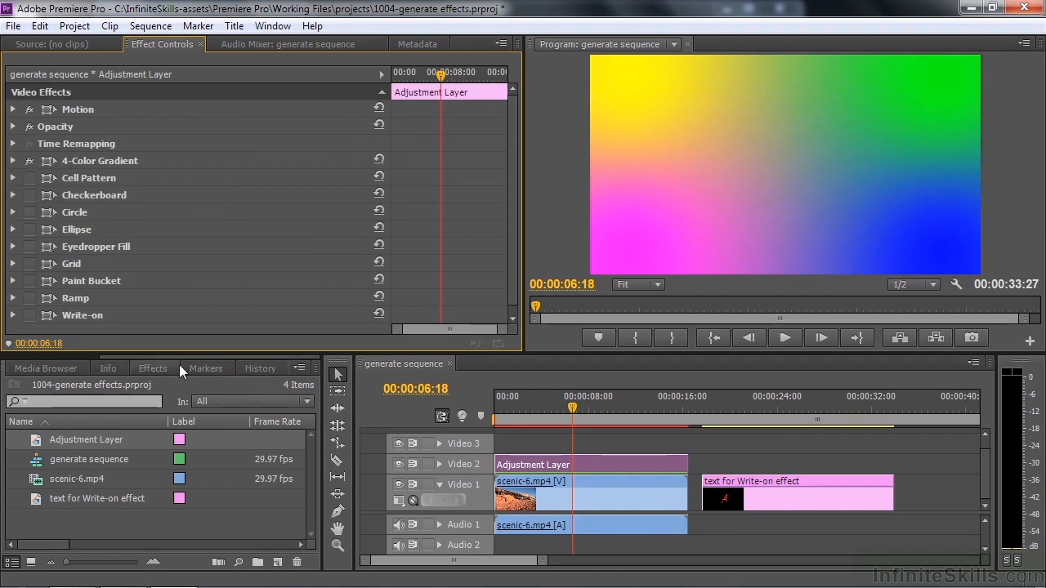
click(152, 369)
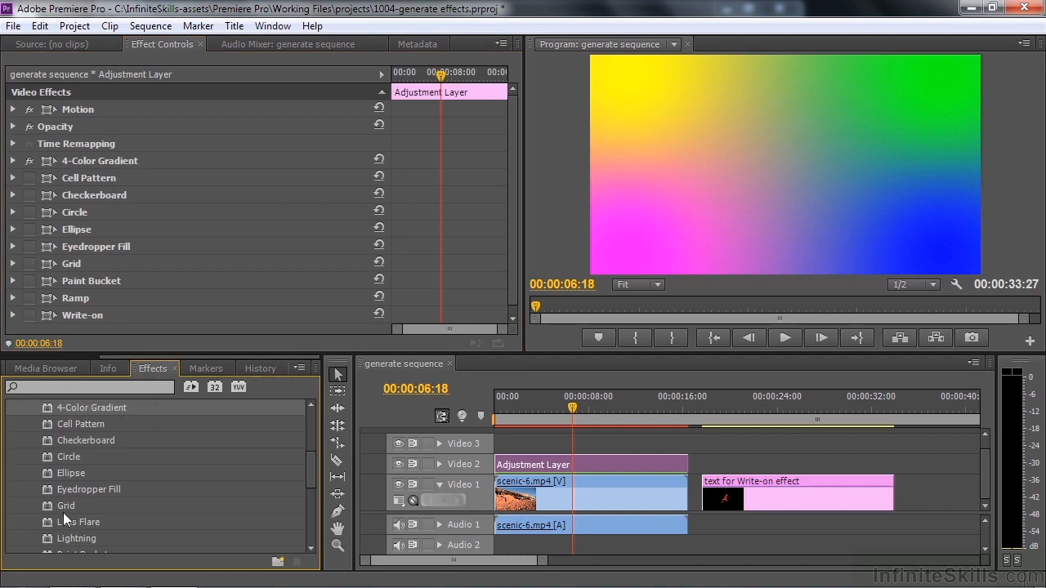
drag(308, 468, 306, 481)
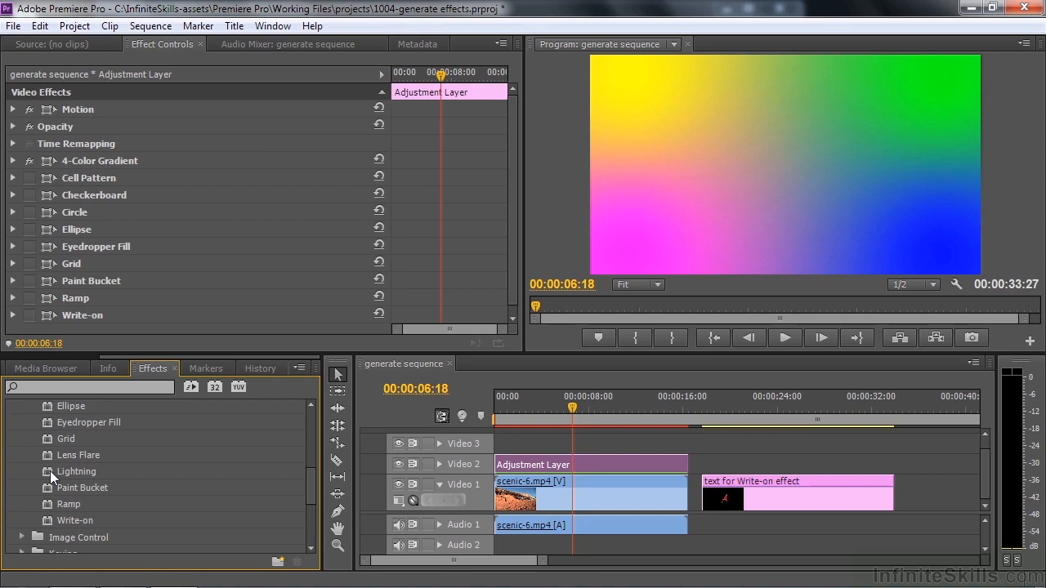
drag(307, 498, 310, 481)
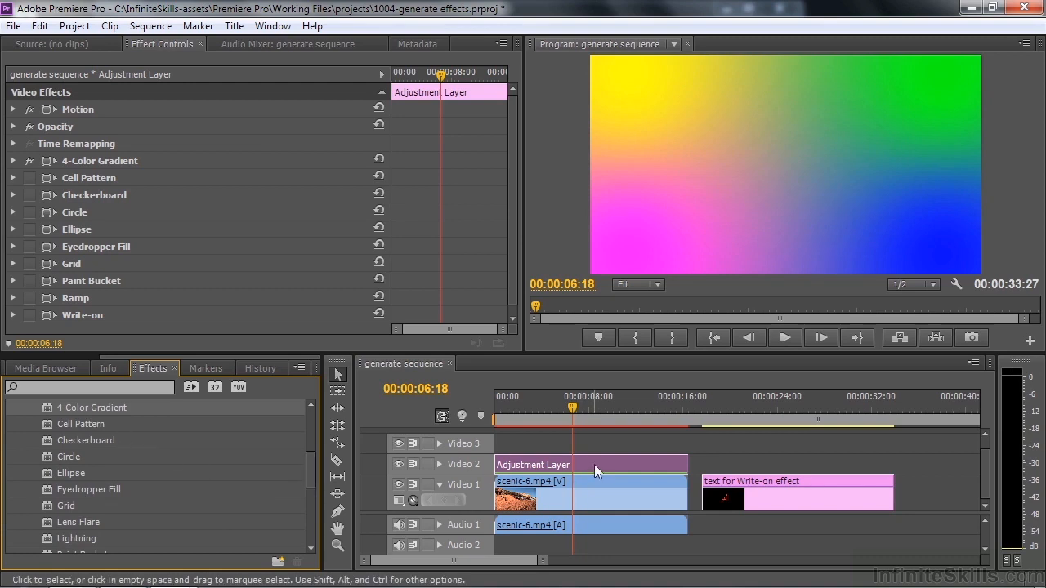
Reposition the 4-Color Gradient points in the frame: Point 1 to about 510, 948, Point 2 to 1249, 887 and Point 3 to 221, 903
click(13, 161)
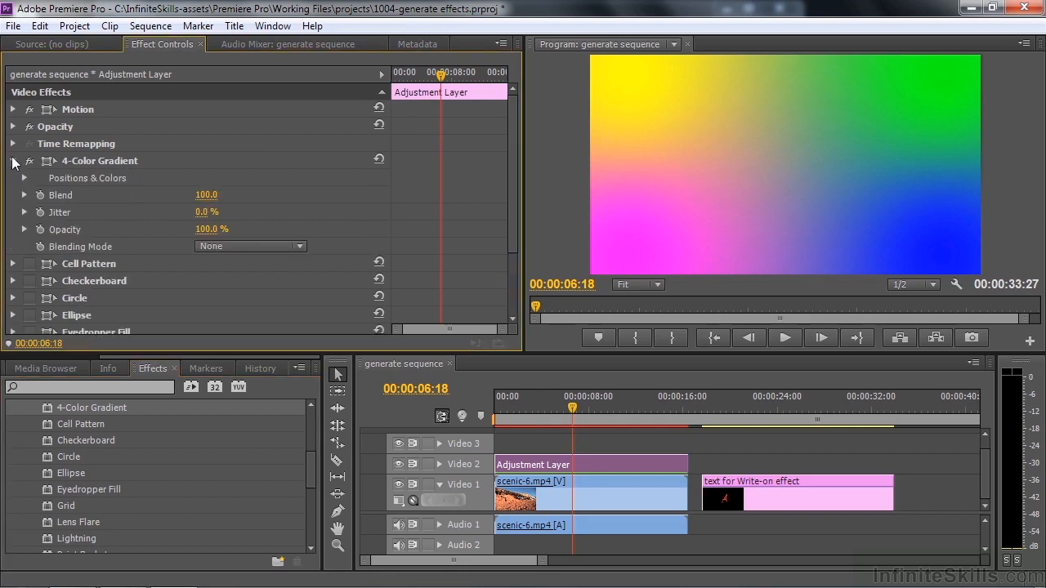
click(24, 178)
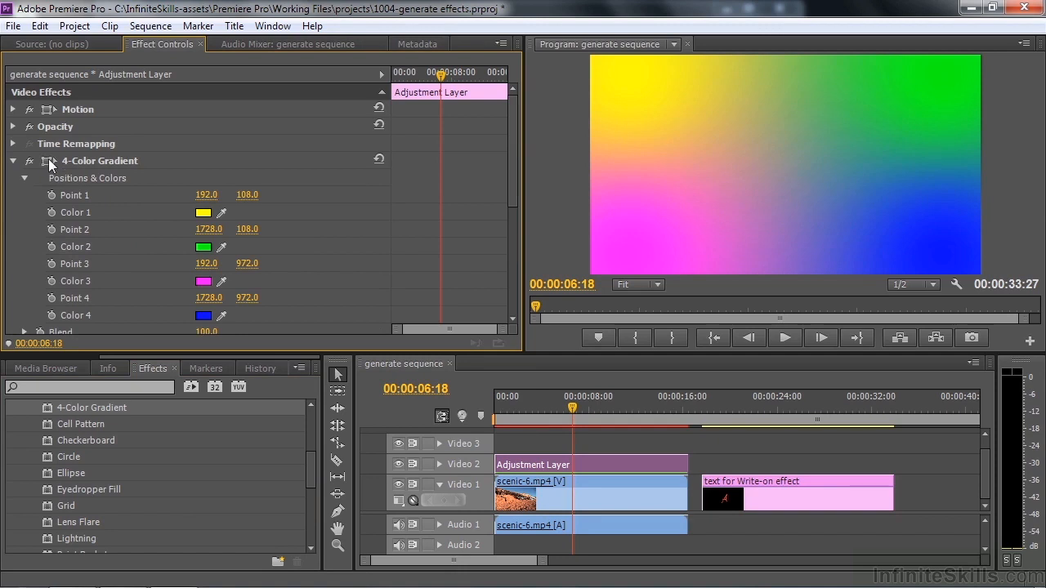
click(51, 164)
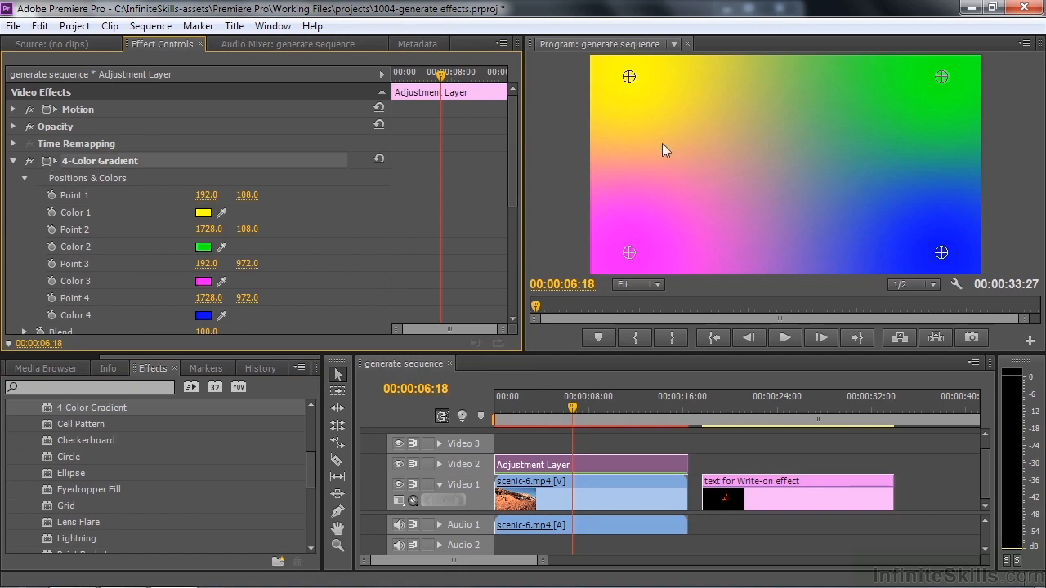
drag(630, 79, 691, 241)
drag(944, 85, 845, 238)
drag(689, 240, 632, 237)
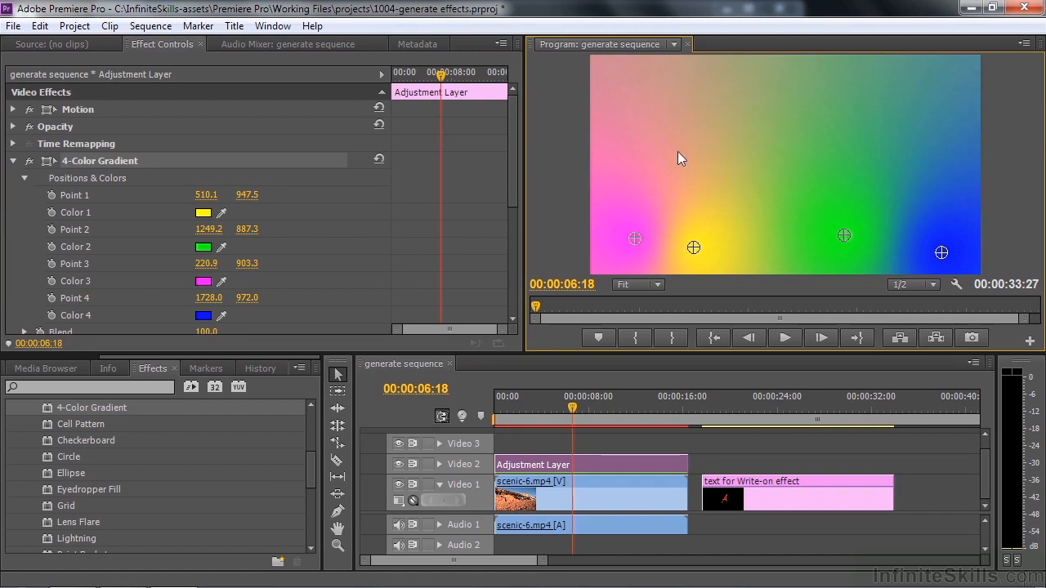
Try shrinking the adjustment layer and moving it to the frame's lower-left area, and reset its Motion
click(80, 111)
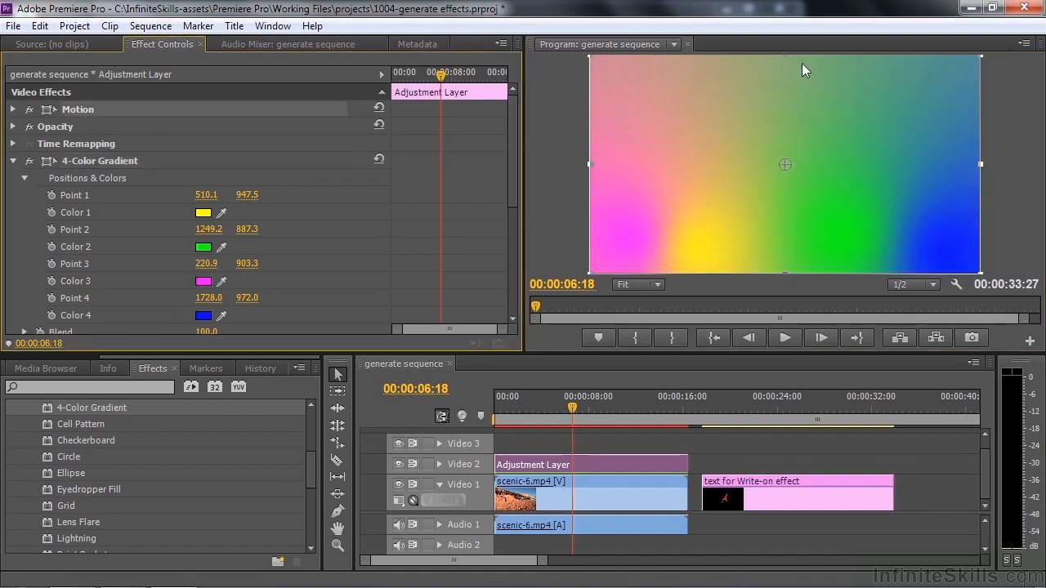
drag(784, 56, 784, 108)
drag(817, 149, 703, 208)
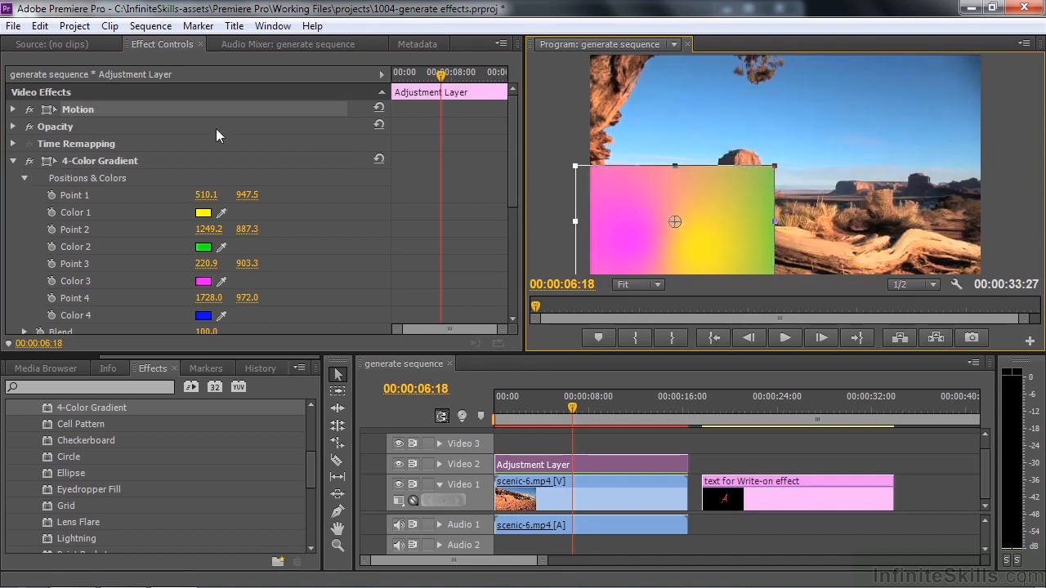
click(378, 107)
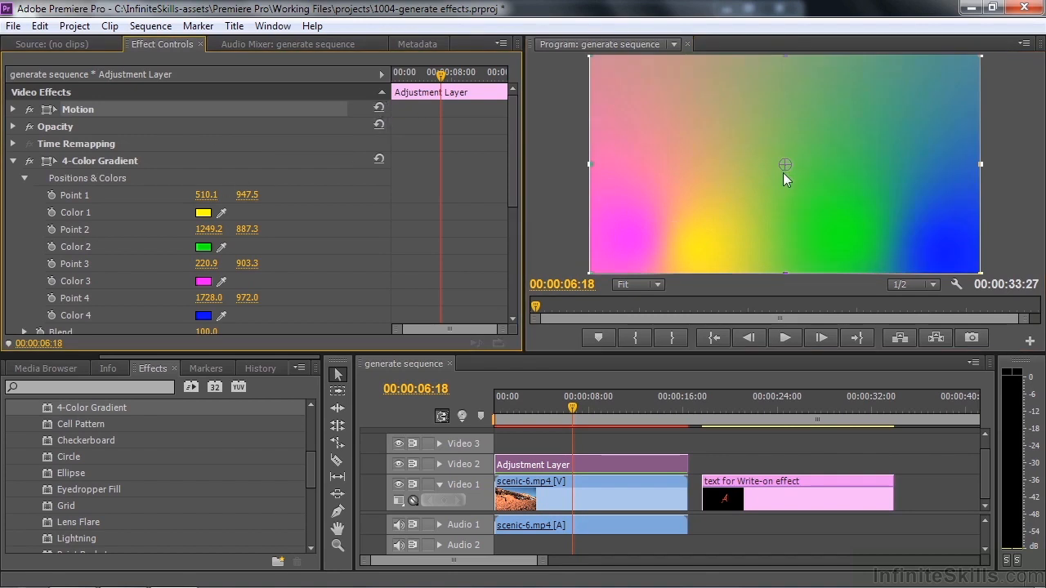
Set the 4-Color Gradient's Blend to 48 and its Jitter to 93%
click(66, 161)
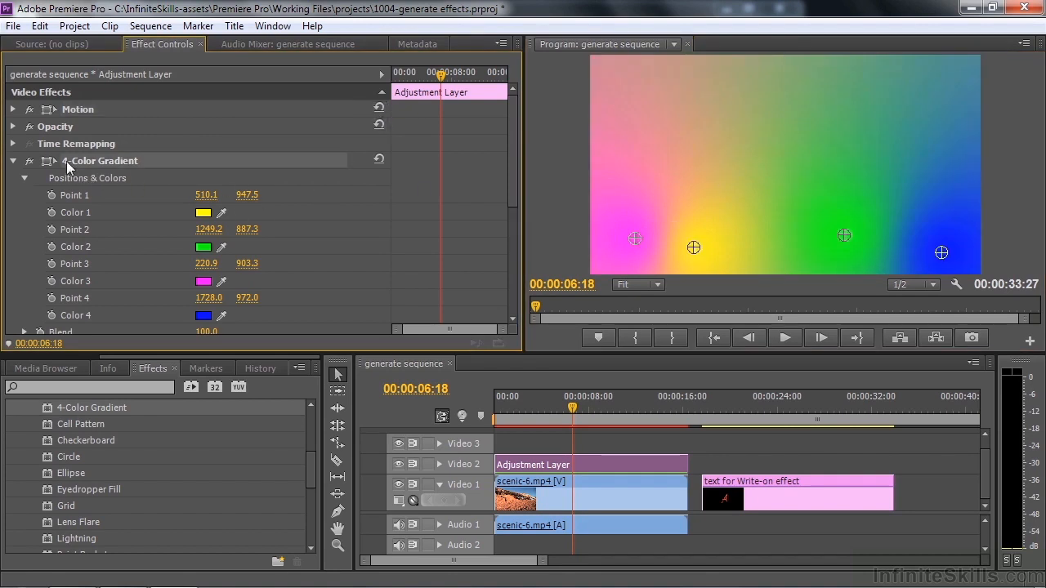
drag(510, 189, 511, 213)
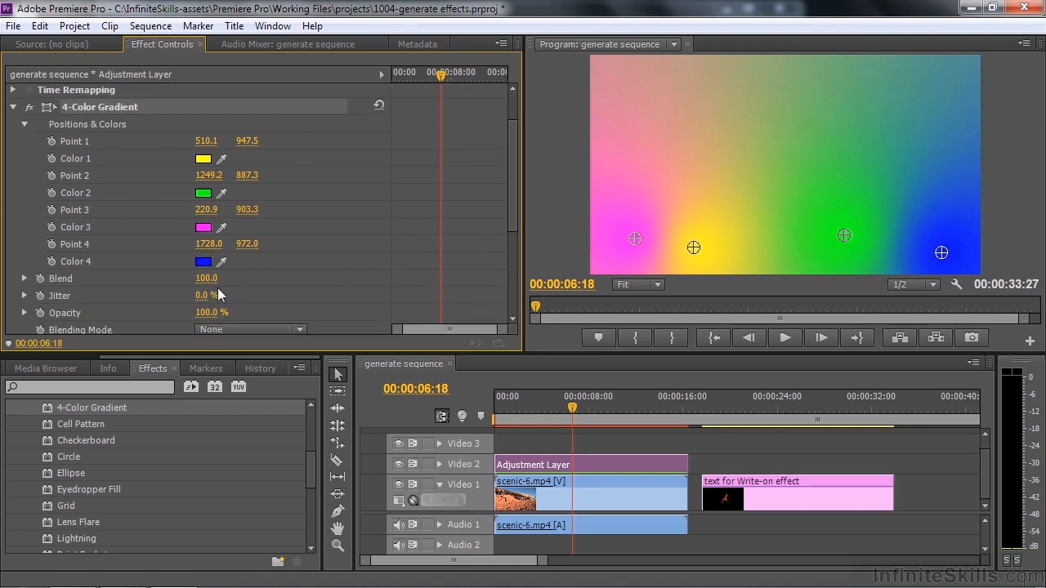
drag(208, 278, 197, 278)
click(25, 279)
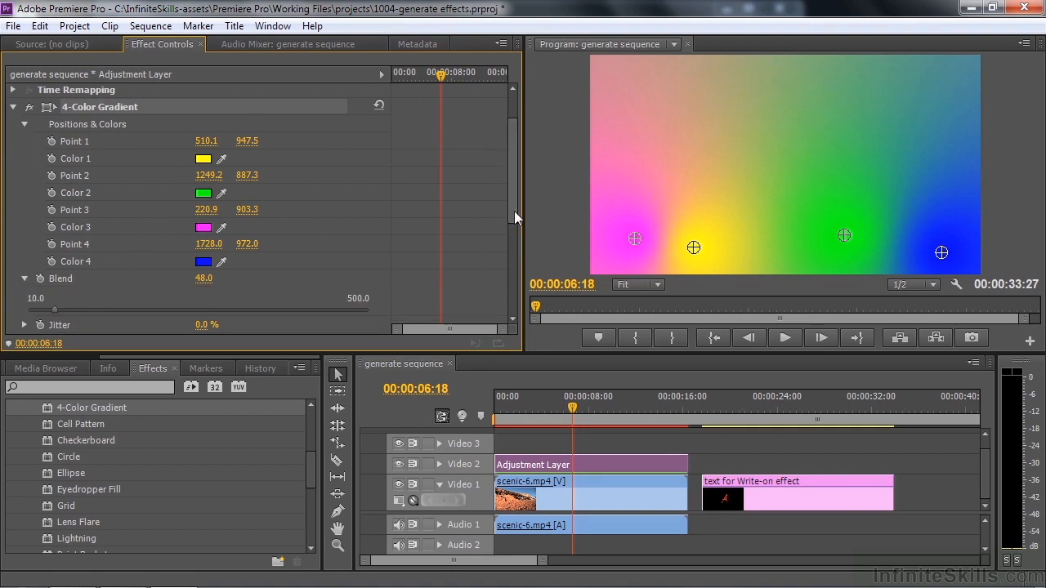
drag(514, 211, 515, 247)
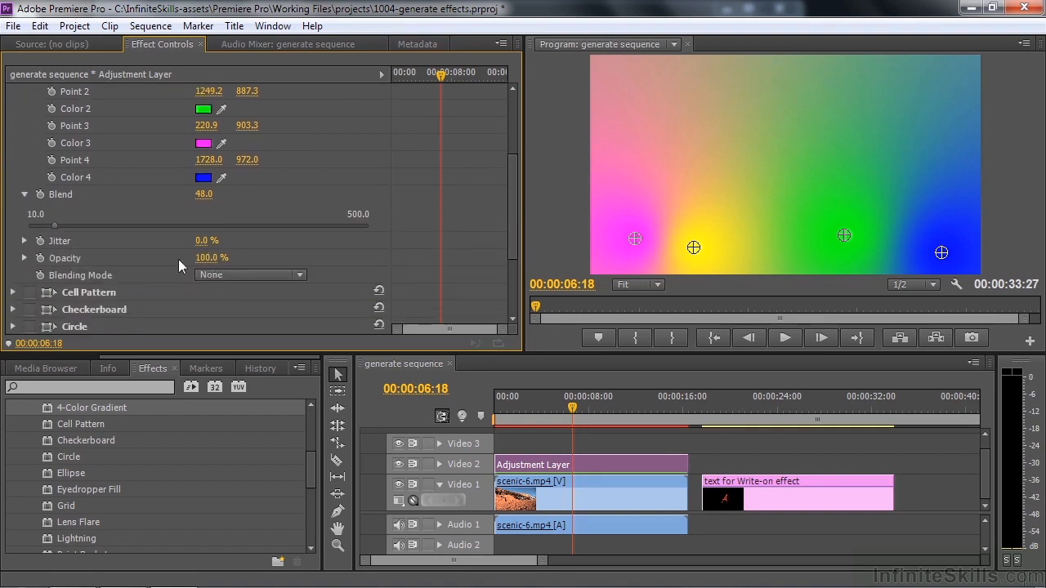
drag(203, 241, 245, 241)
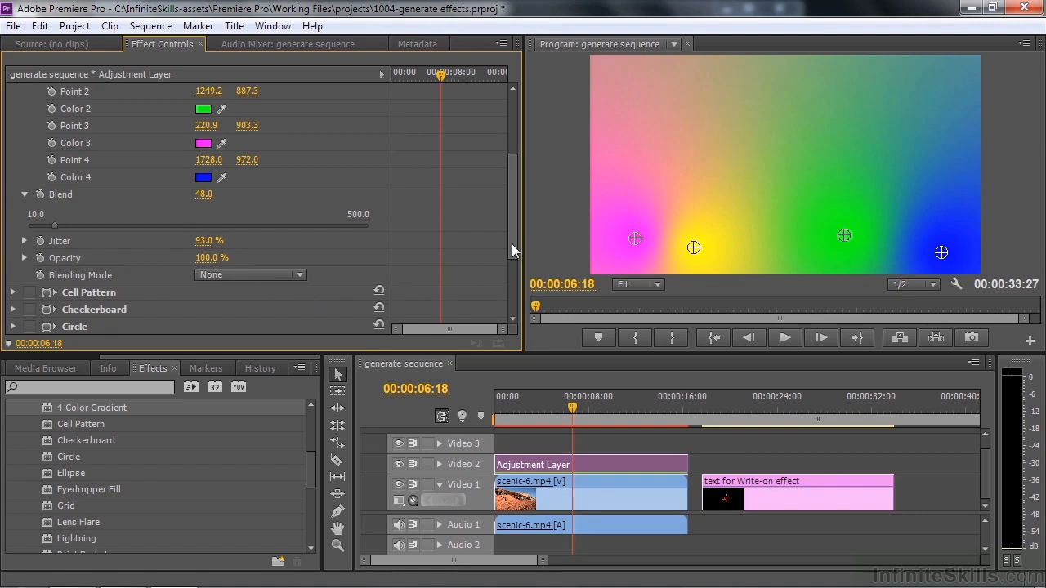
Disable the 4-Color Gradient on the adjustment layer and enable the Cell Pattern effect with its settings expanded
scroll(515, 219, up, 5)
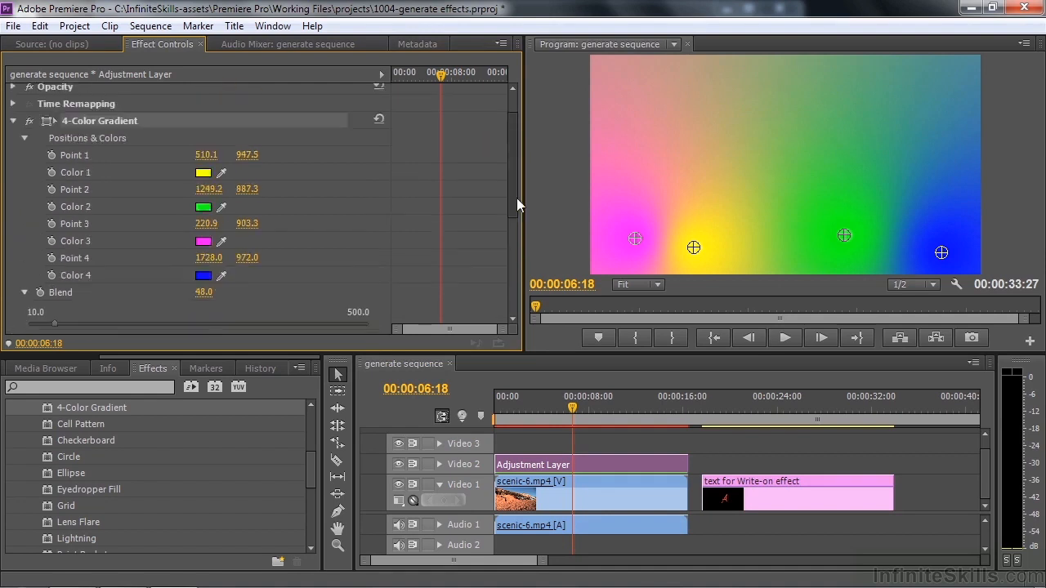
click(28, 161)
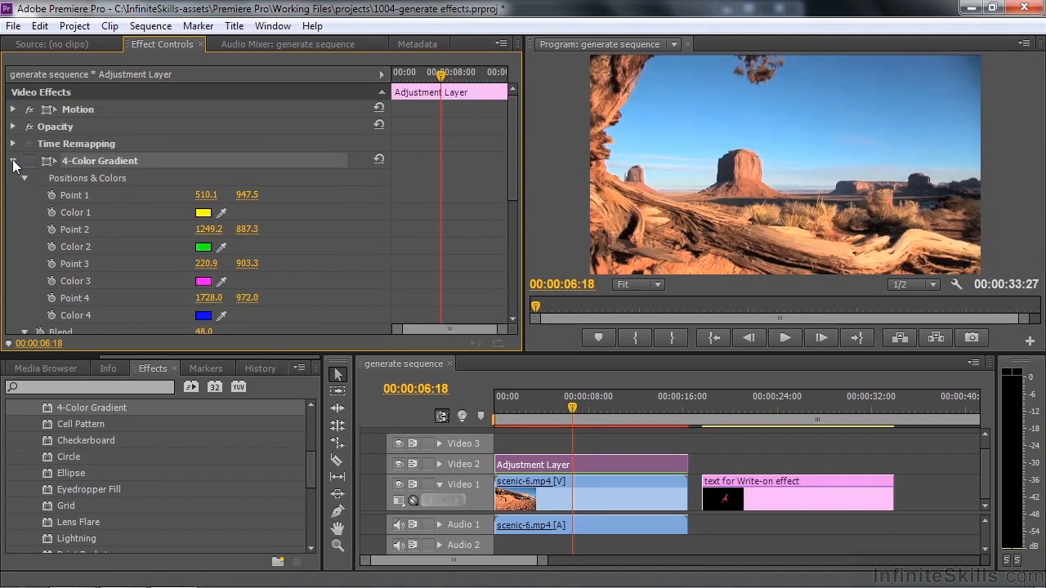
click(13, 161)
click(83, 178)
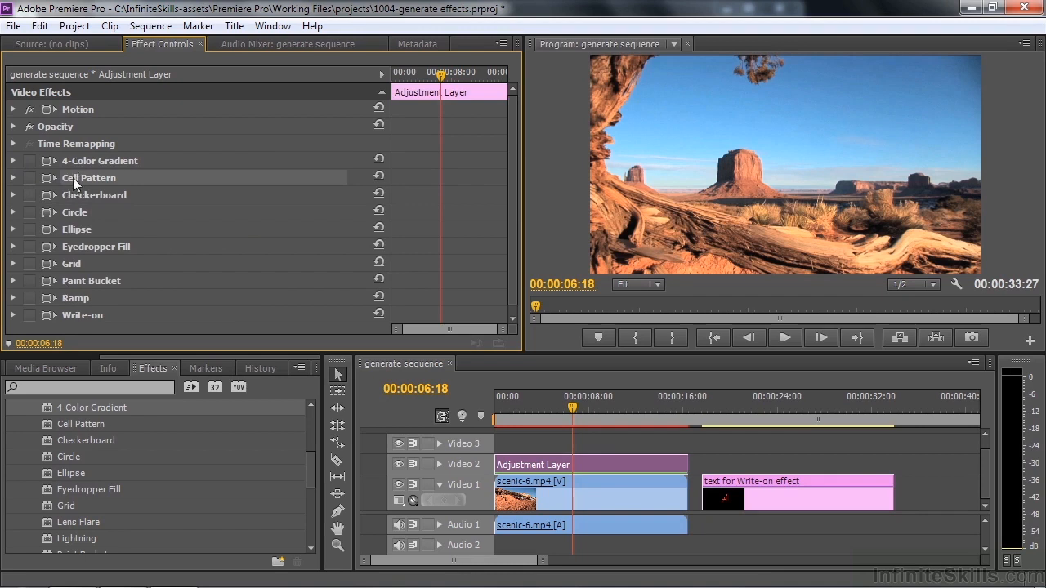
click(33, 177)
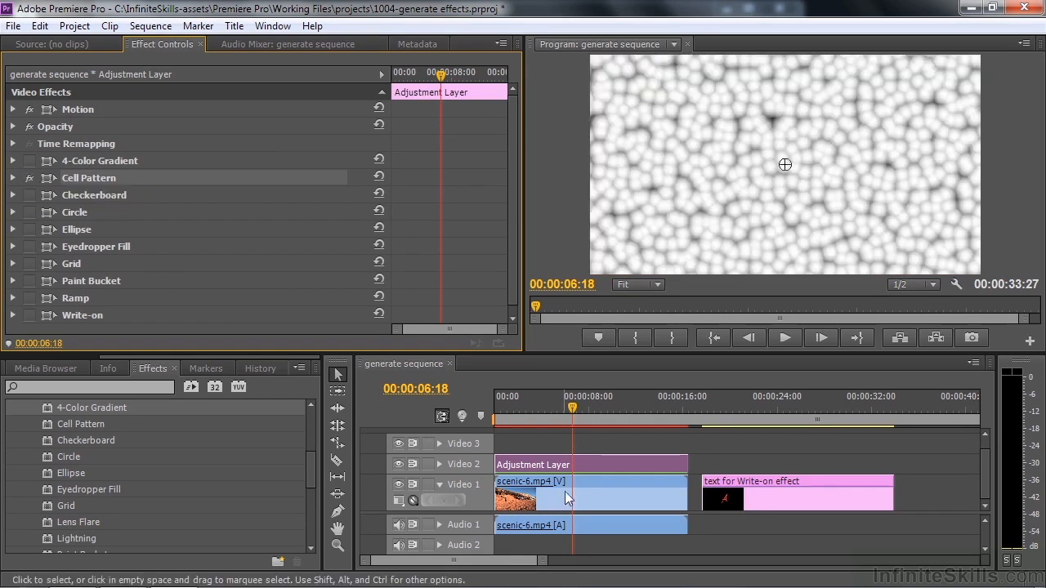
click(13, 178)
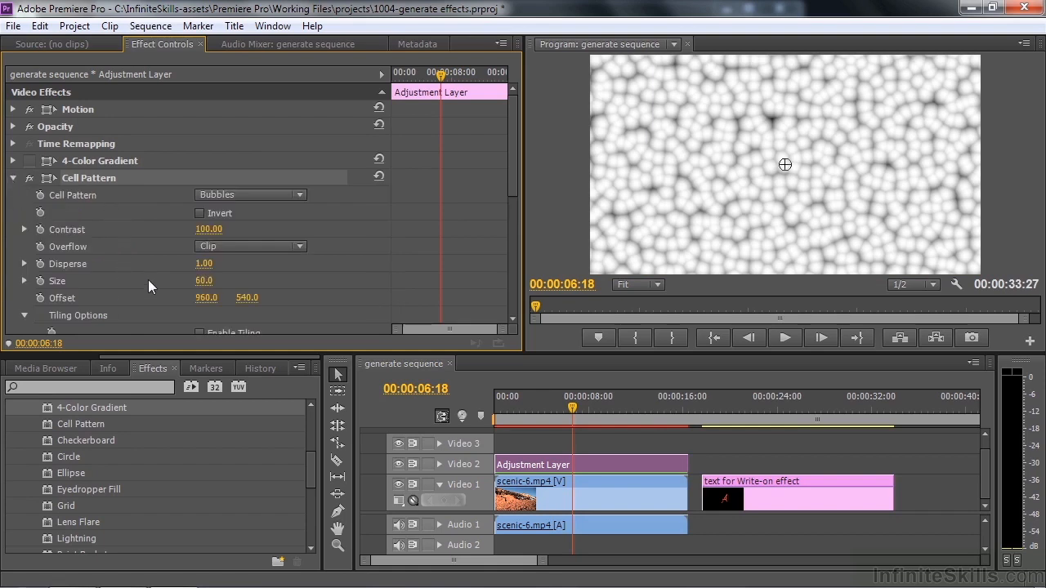
Preview the Crystals cell pattern, set the pattern to Pillow, and toggle Invert on and back off
click(297, 194)
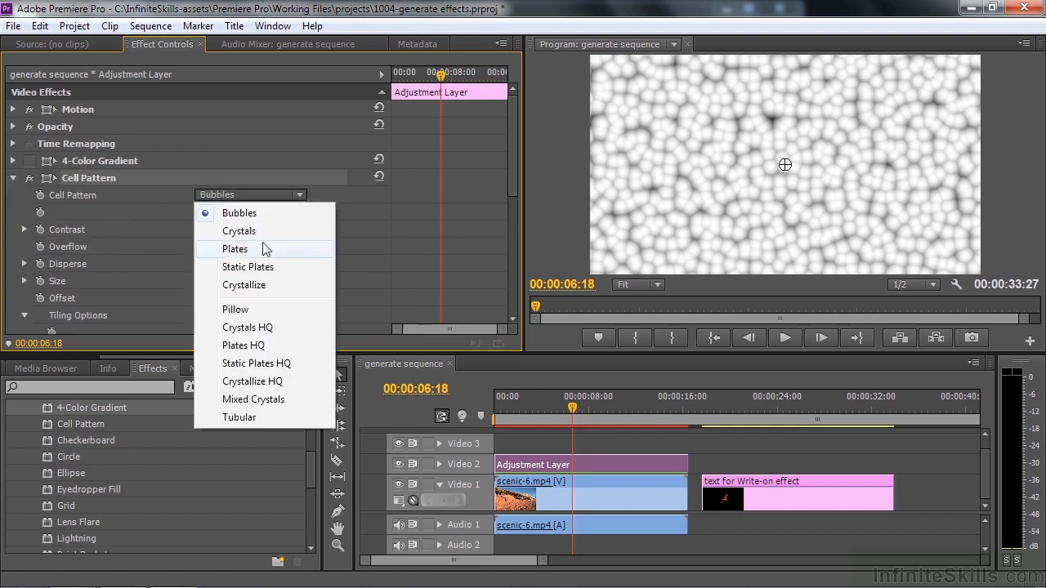
click(267, 230)
click(300, 196)
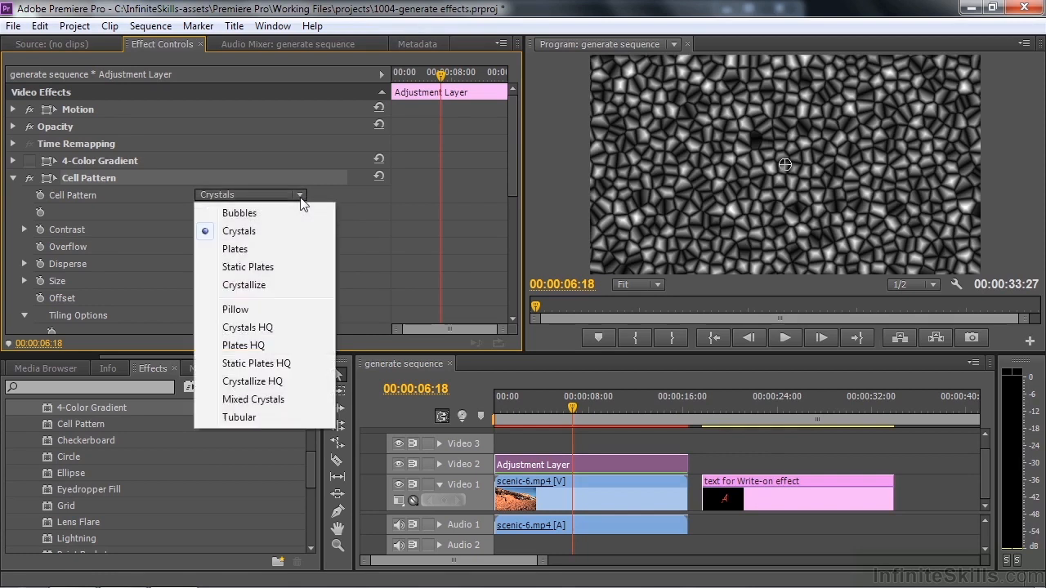
click(235, 310)
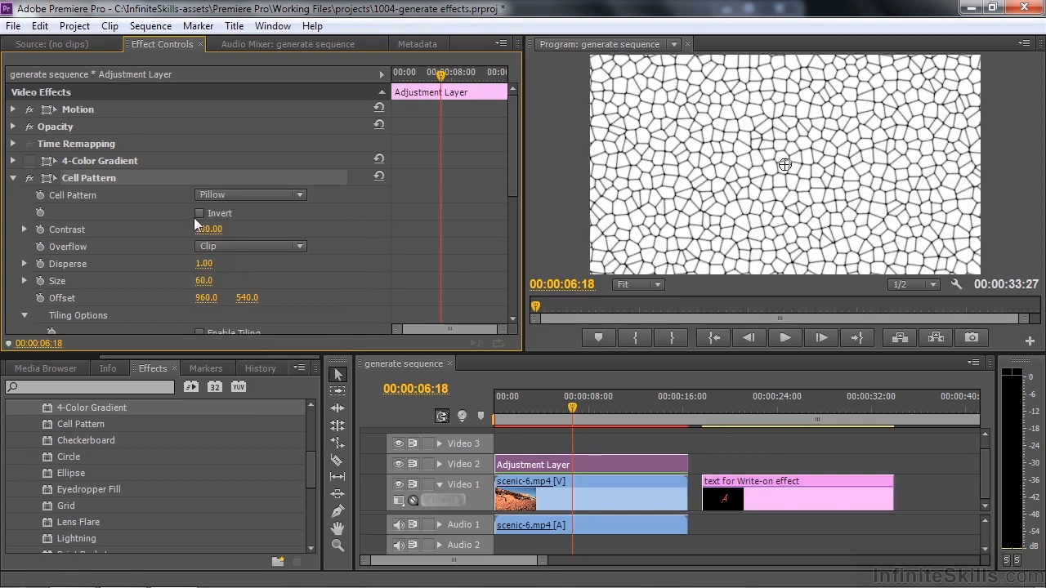
click(199, 214)
click(199, 214)
Shift the Cell Pattern's Offset to about 948, 606 and set its Evolution to 1x2.0°
drag(507, 181, 509, 218)
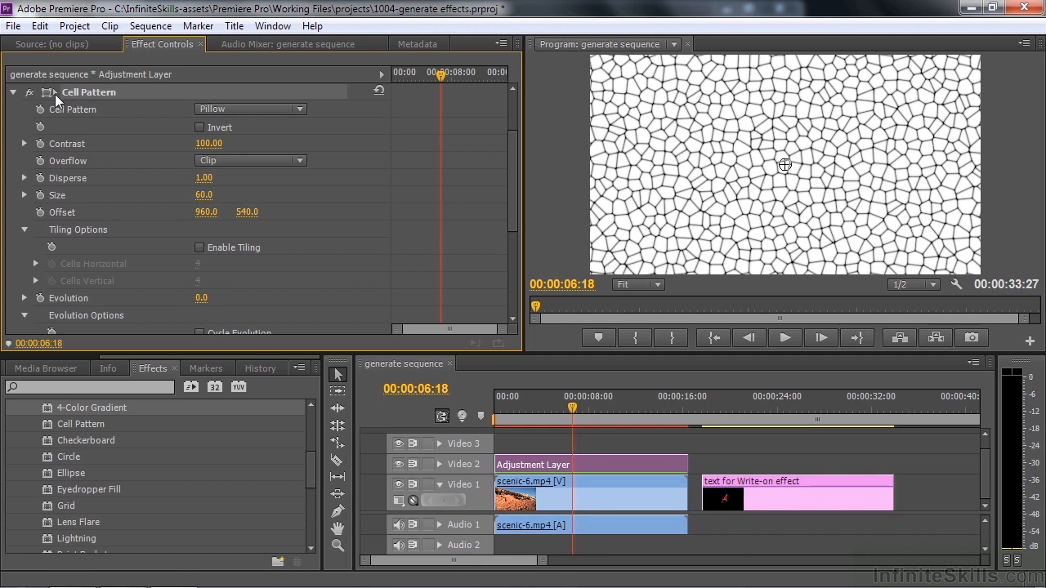
mouse_move(784, 166)
mouse_down()
mouse_move(711, 182)
mouse_move(793, 179)
mouse_up()
drag(515, 205, 512, 243)
click(24, 205)
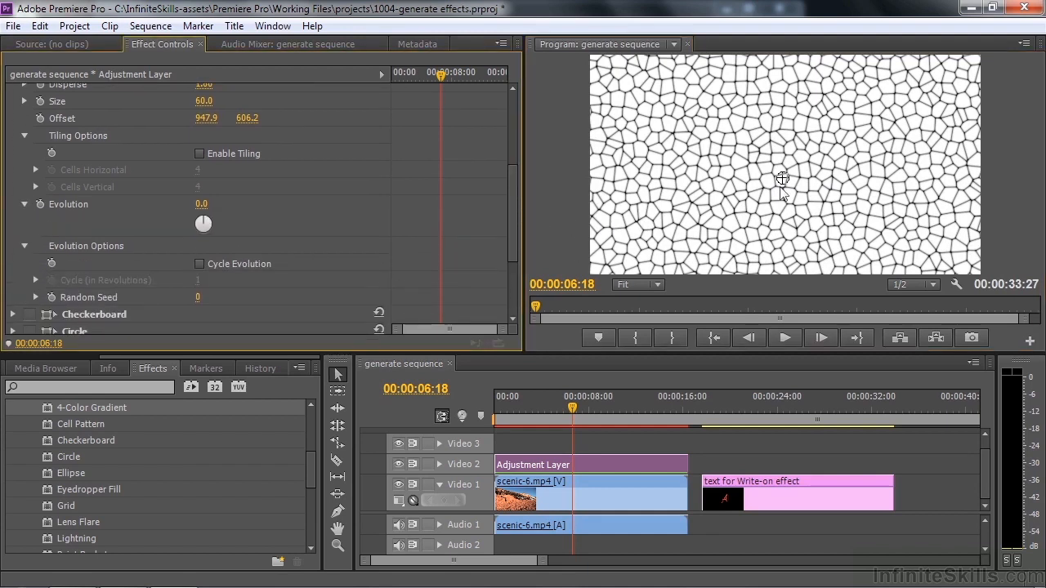
drag(214, 225, 229, 221)
drag(311, 236, 202, 205)
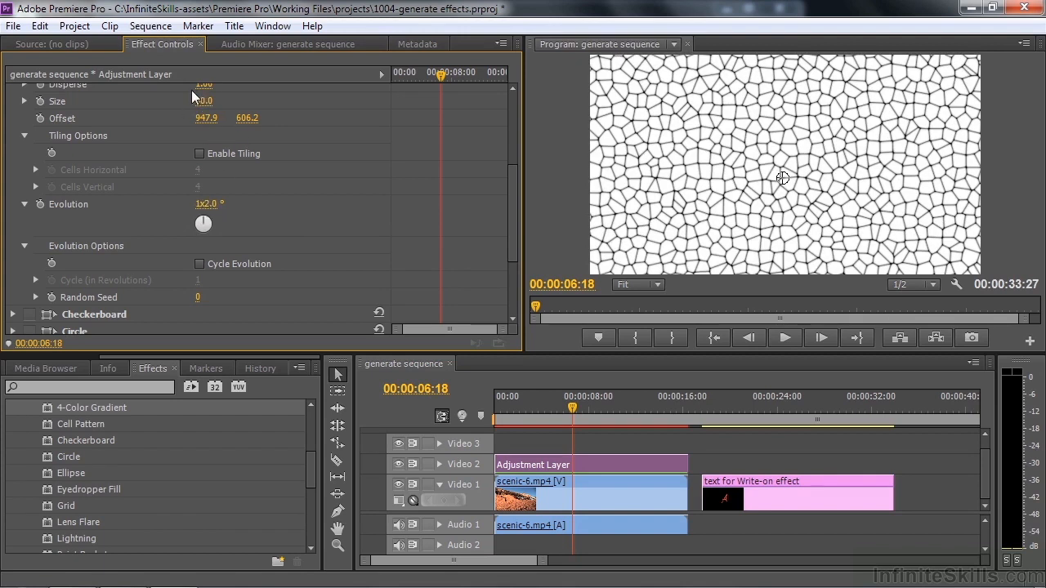
Set the adjustment layer's Opacity blend mode to Multiply to blend the cell pattern with the footage beneath
drag(512, 240, 510, 170)
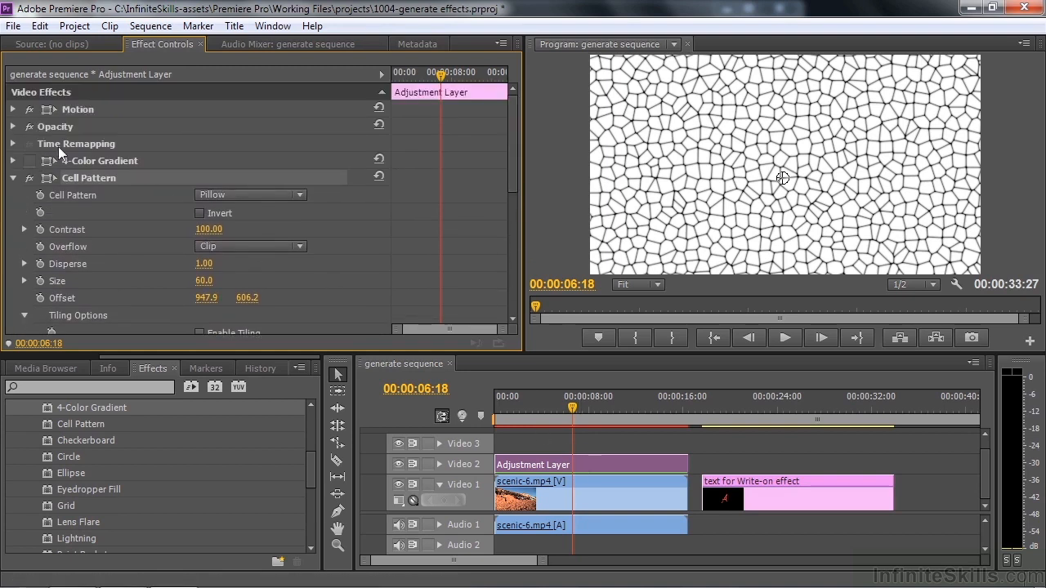
click(14, 127)
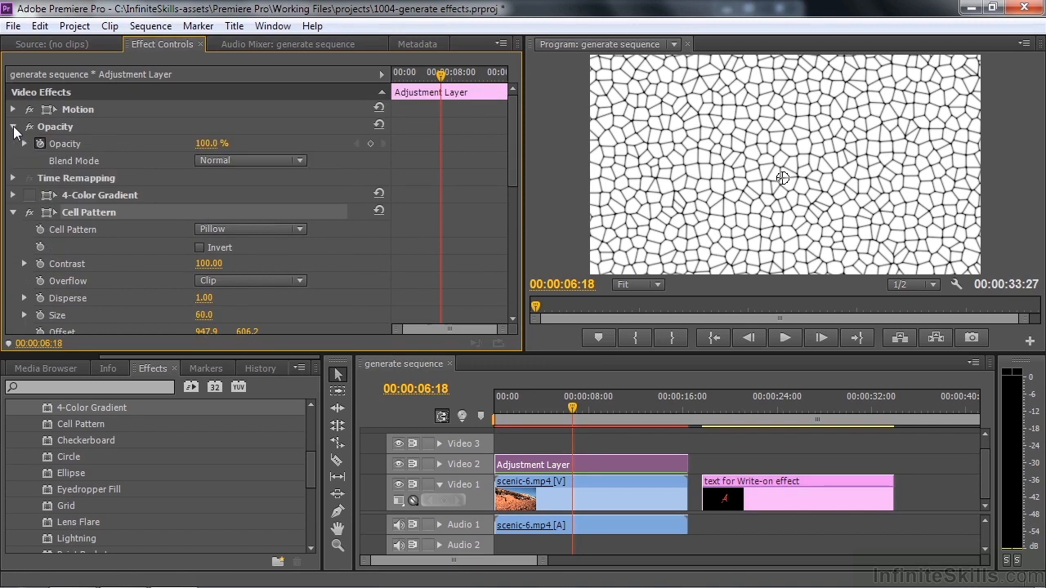
click(298, 162)
click(373, 140)
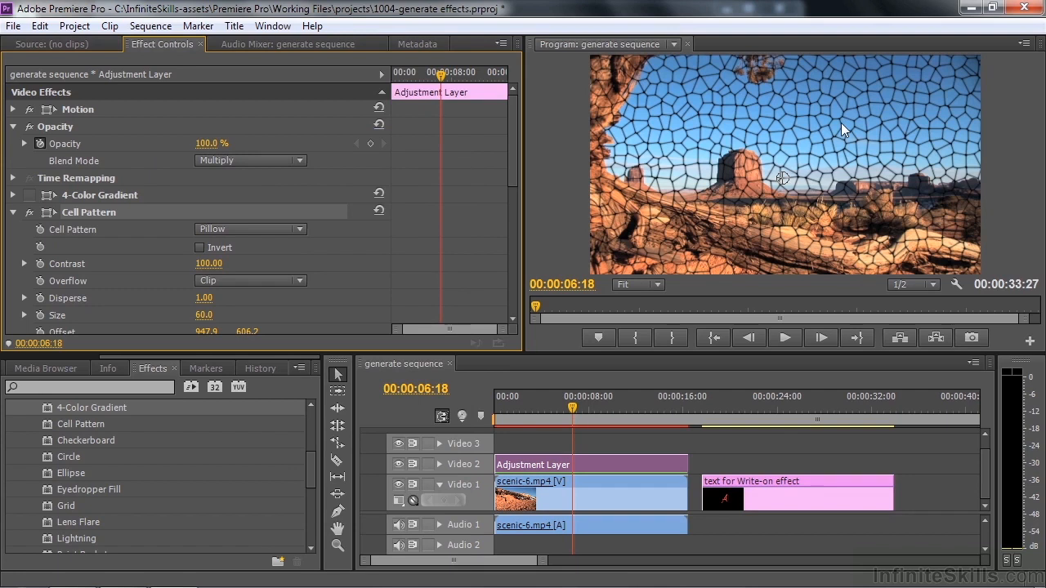
Lower the adjustment layer's Opacity to 43% and raise it again to 99% to compare the cell pattern's strength
click(211, 143)
text(43)
key(Return)
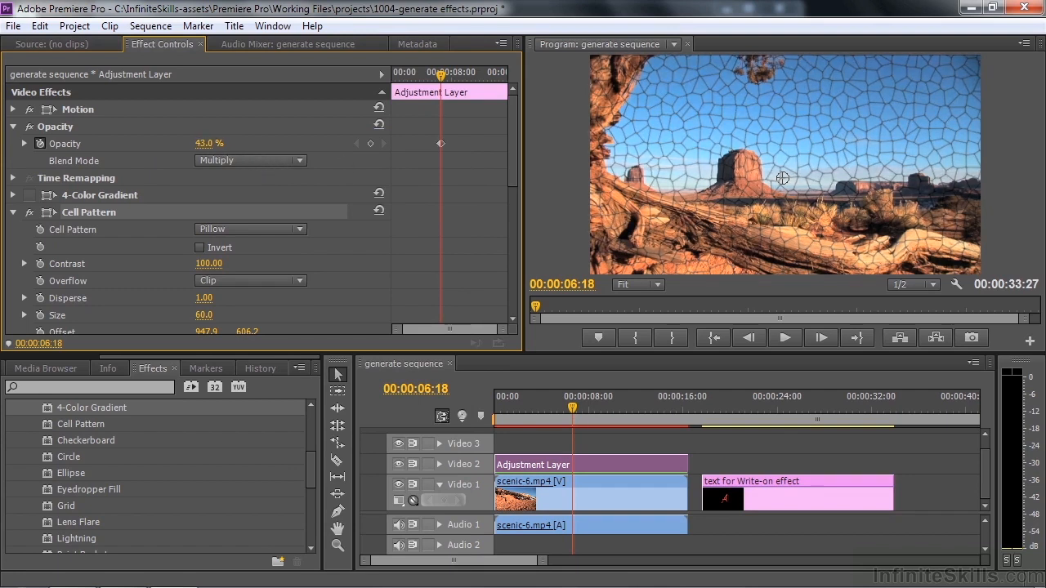
drag(211, 144, 256, 144)
Disable and collapse the Cell Pattern effect and select the Checkerboard effect on the adjustment layer
click(30, 212)
click(14, 212)
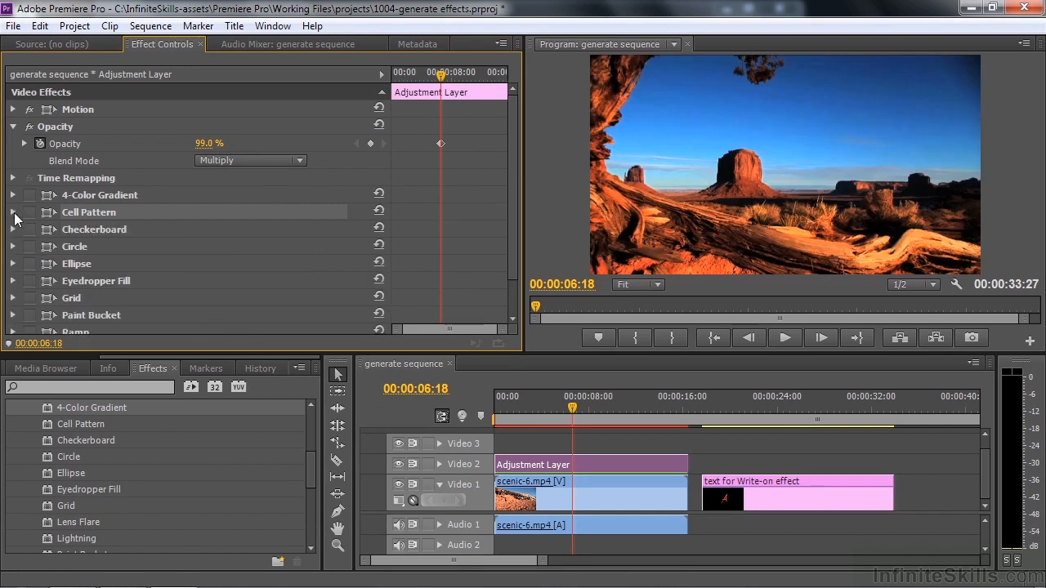
click(90, 228)
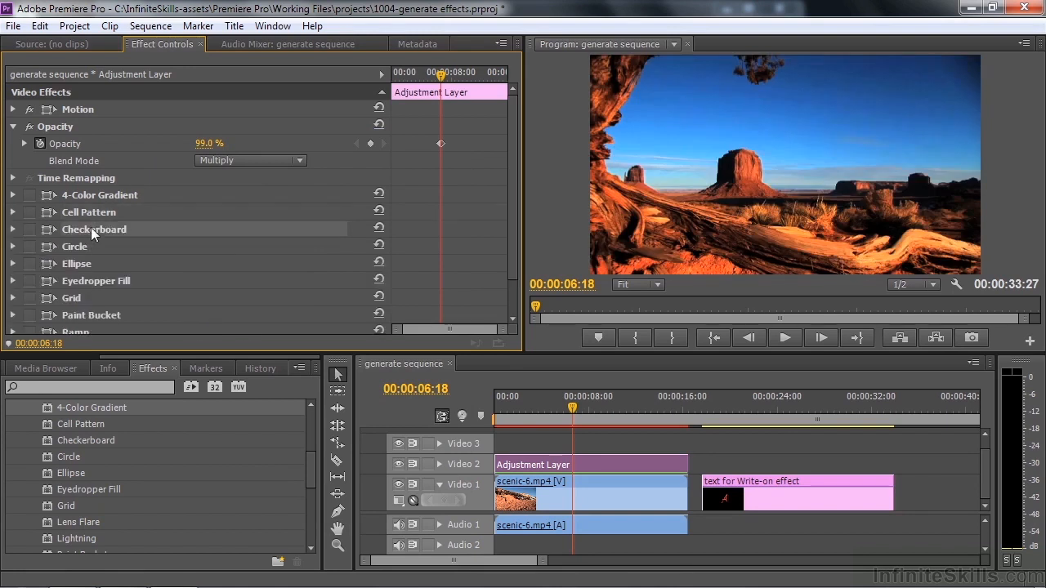
Set the adjustment layer's Opacity blend mode to Normal and its Opacity to 100%
click(301, 160)
click(359, 74)
click(205, 143)
text(100)
key(Return)
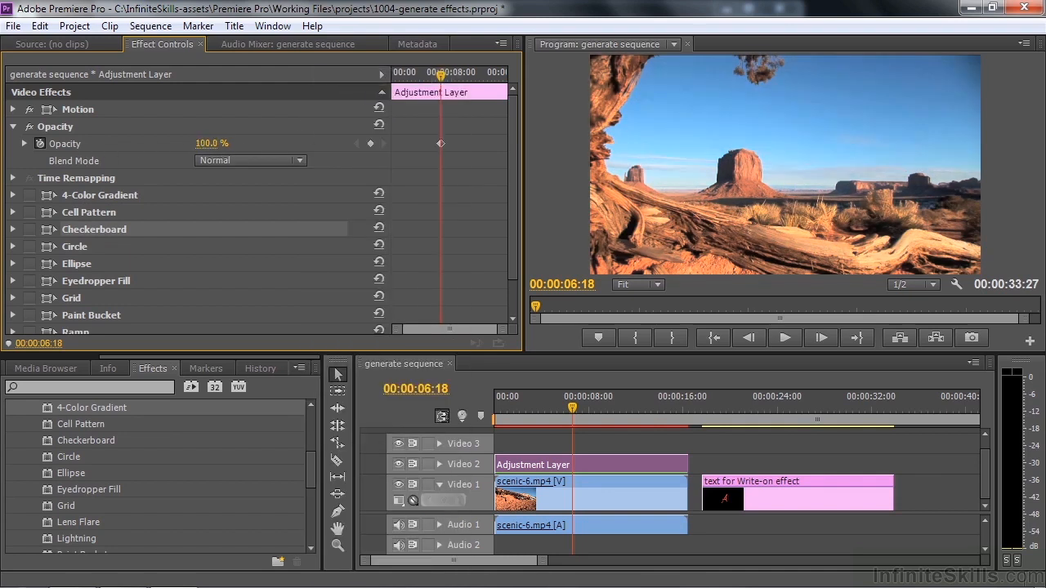
Enable the Checkerboard effect, expand its settings and increase its Width to about 39.2
click(33, 229)
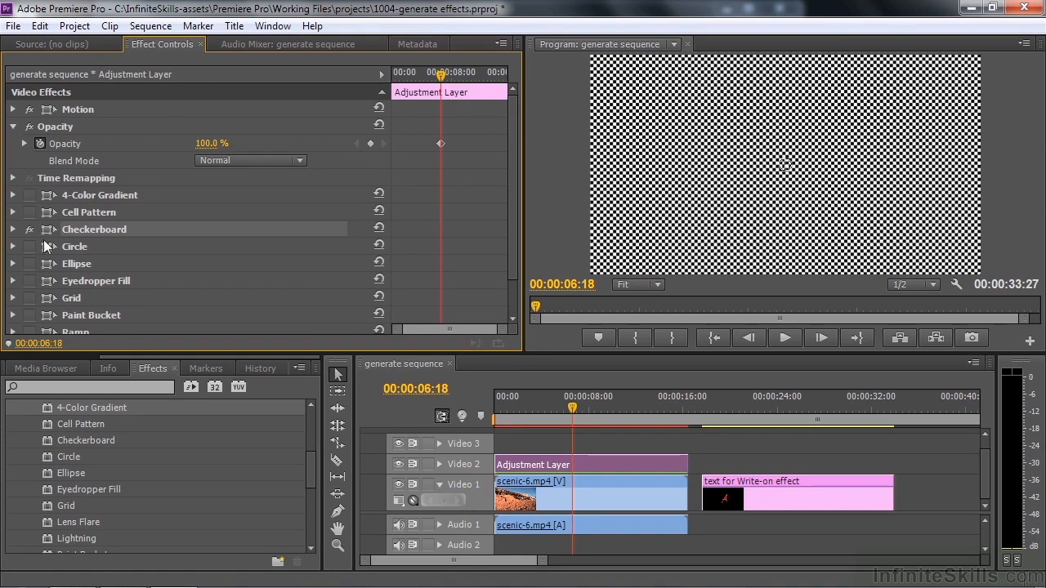
click(13, 228)
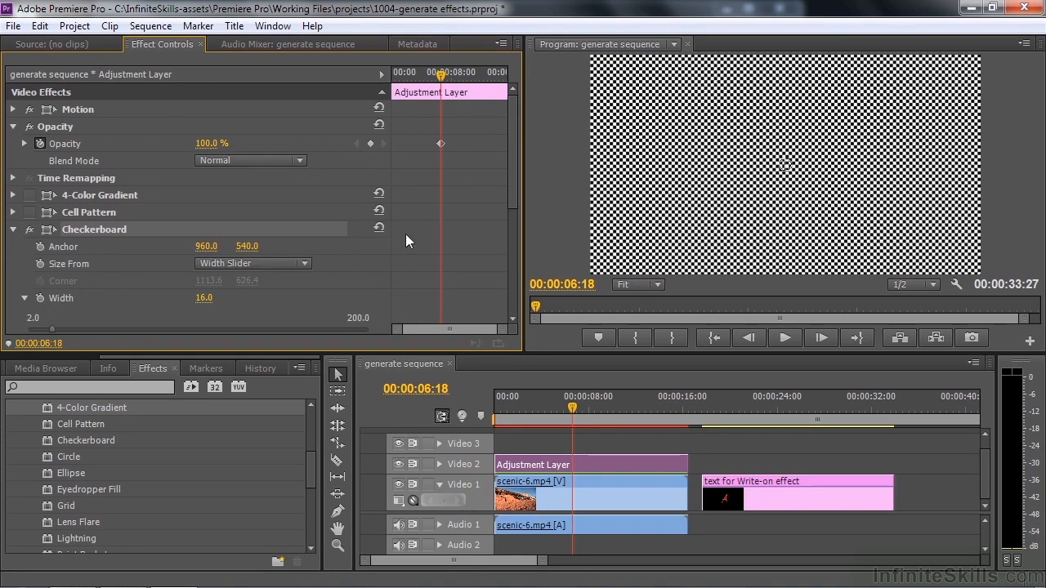
drag(514, 192, 509, 222)
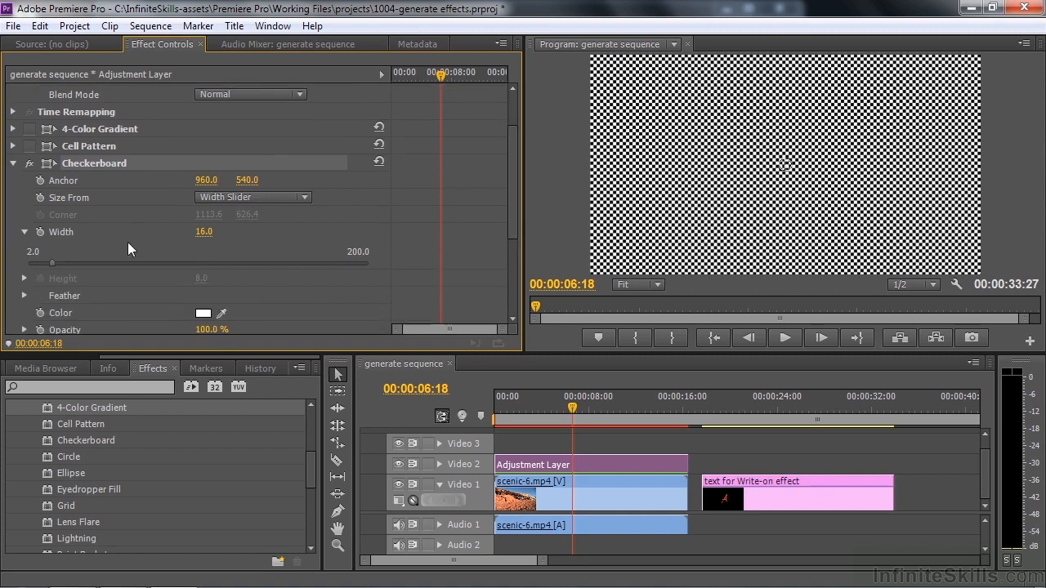
drag(46, 261, 92, 268)
drag(508, 215, 510, 265)
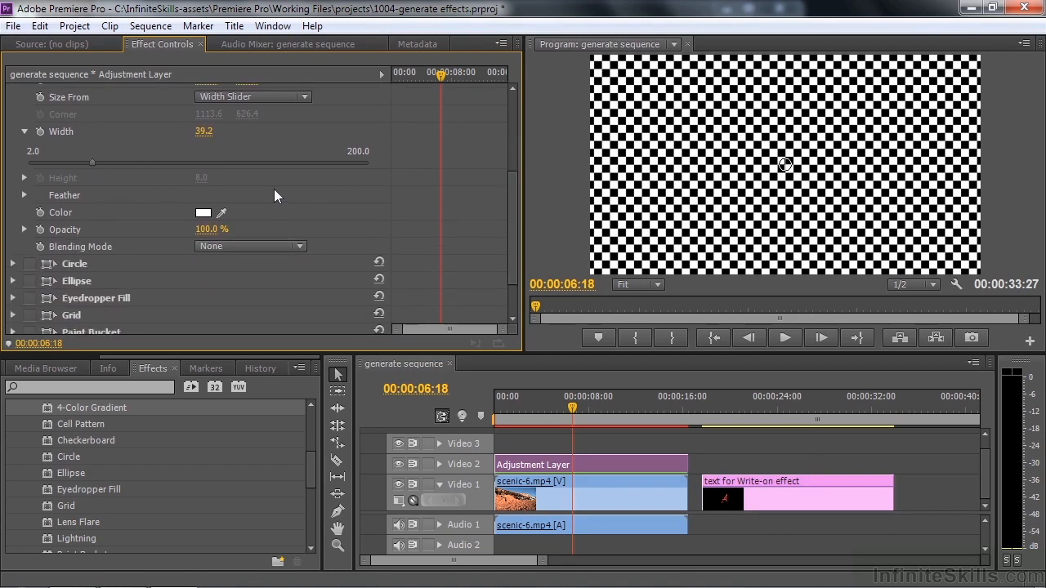
Set the Checkerboard's Blending Mode to Add and its Color to dark red 822A2A
click(302, 247)
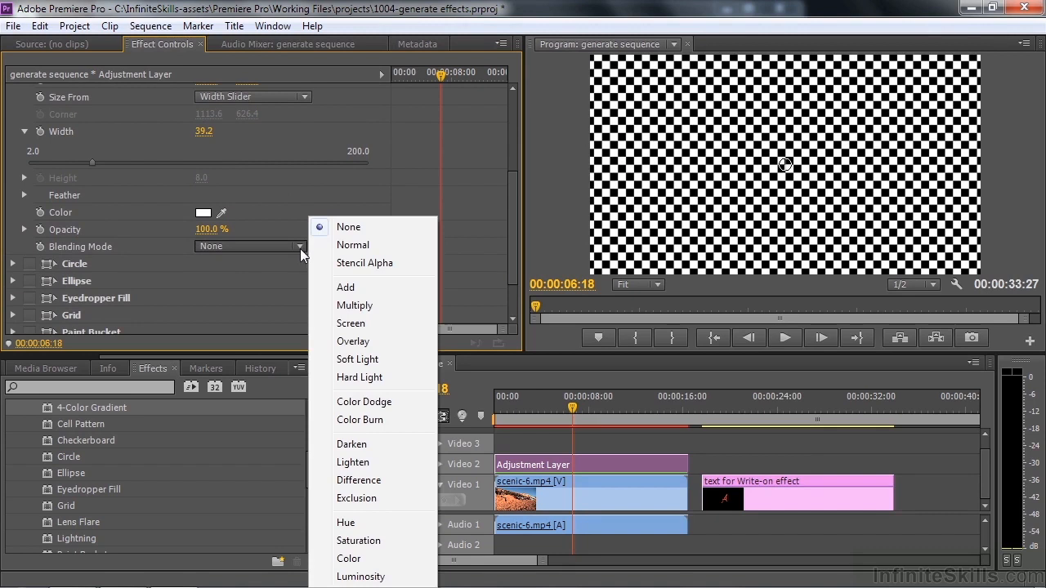
click(348, 287)
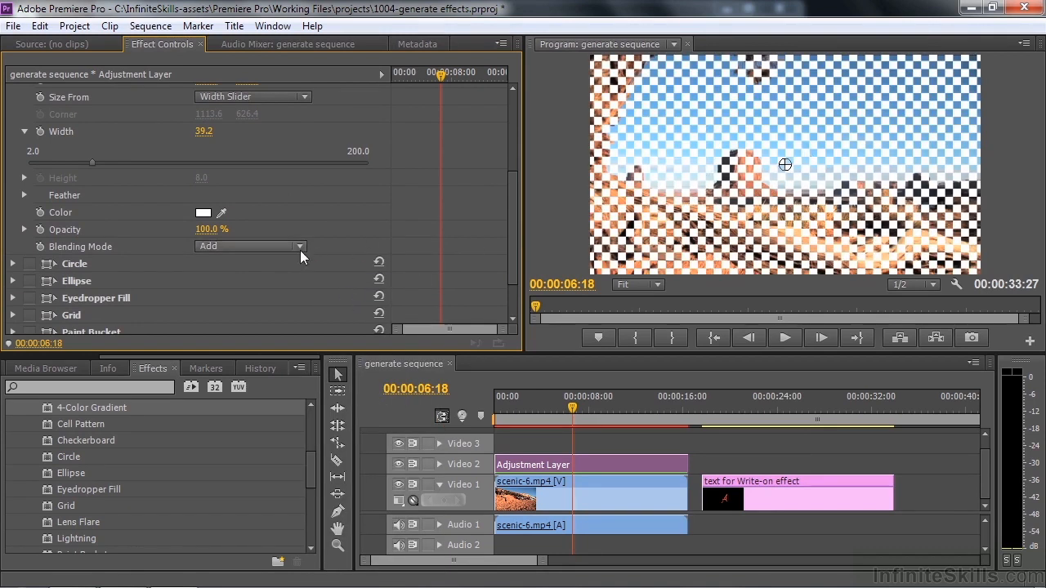
click(204, 215)
click(481, 327)
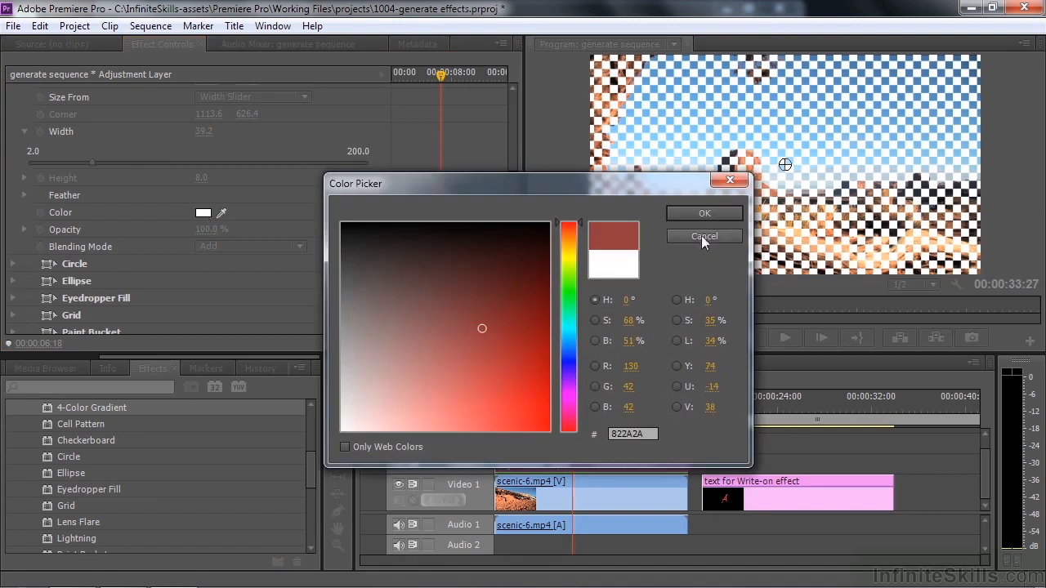
click(738, 209)
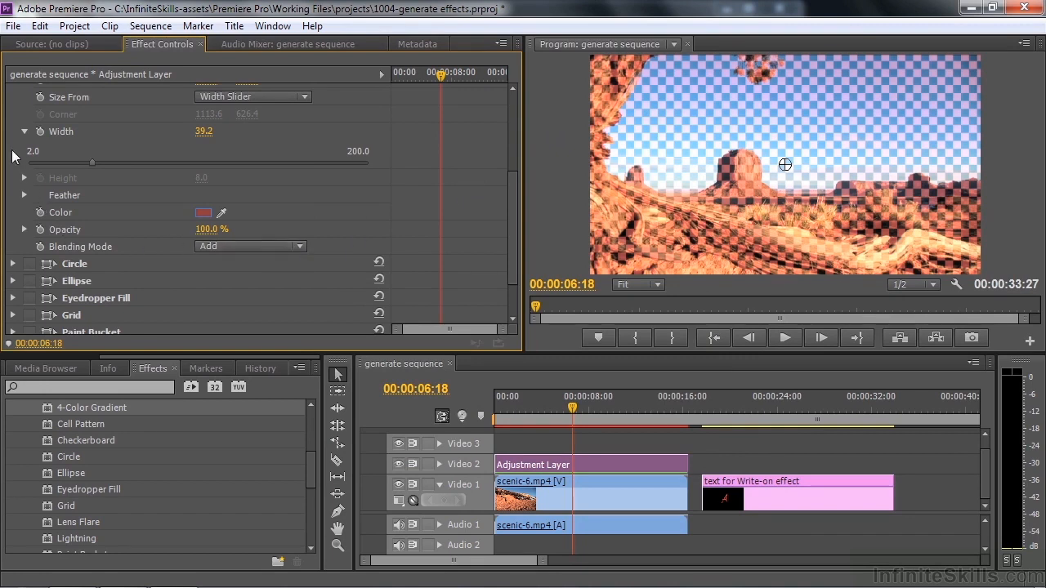
Disable and collapse the Checkerboard effect and enable the Circle effect with its settings expanded
scroll(210, 193, up, 4)
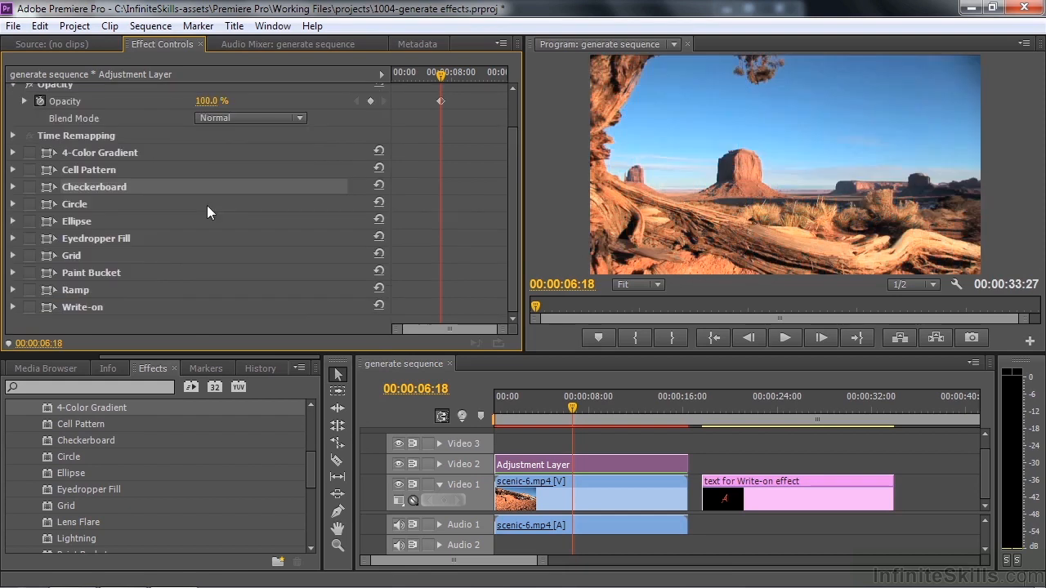
click(29, 204)
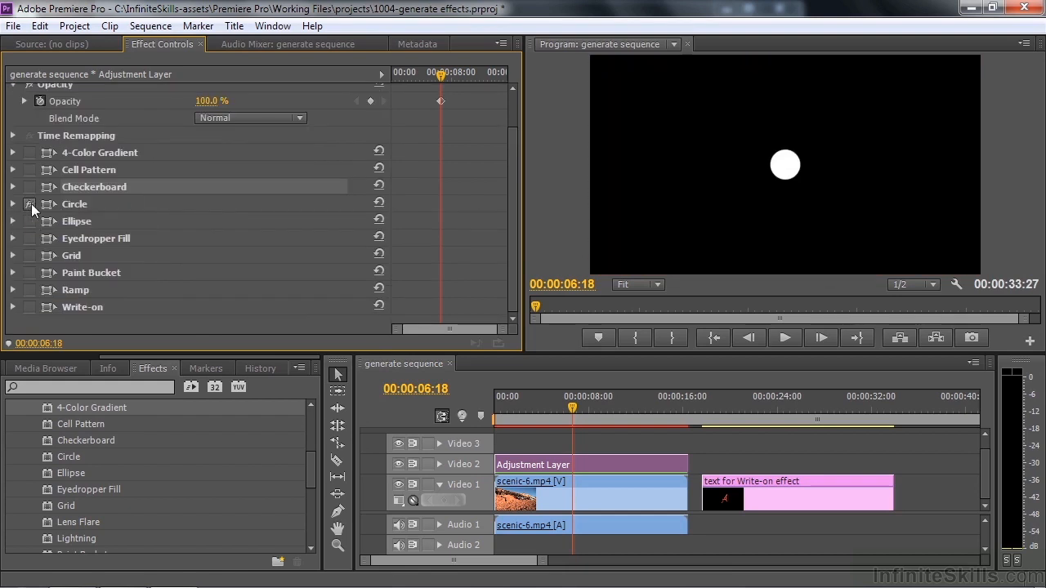
click(12, 203)
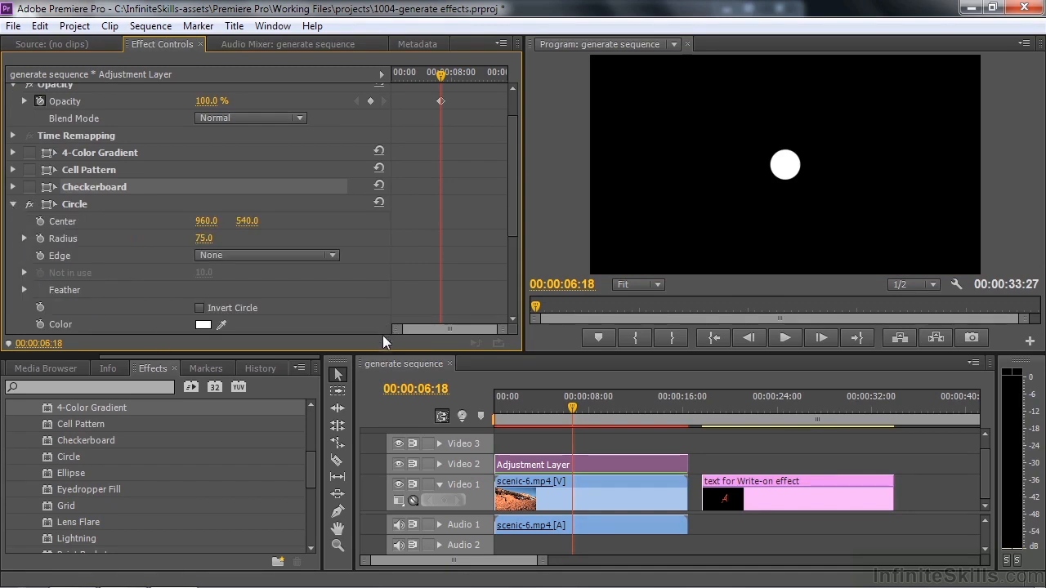
Set the Circle's Blending Mode to Add and turn on Invert Circle
drag(512, 216, 509, 263)
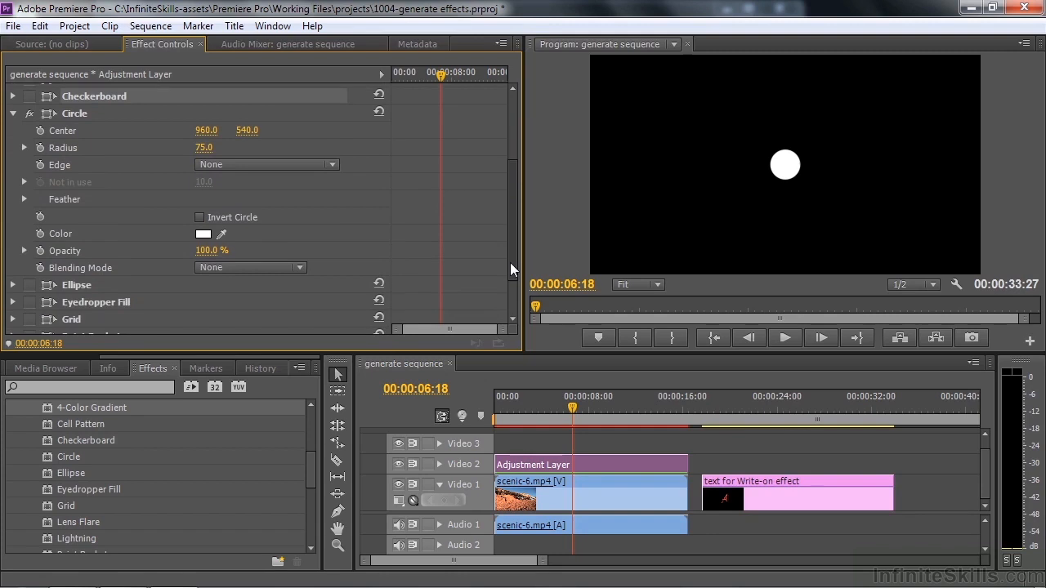
click(300, 270)
click(363, 287)
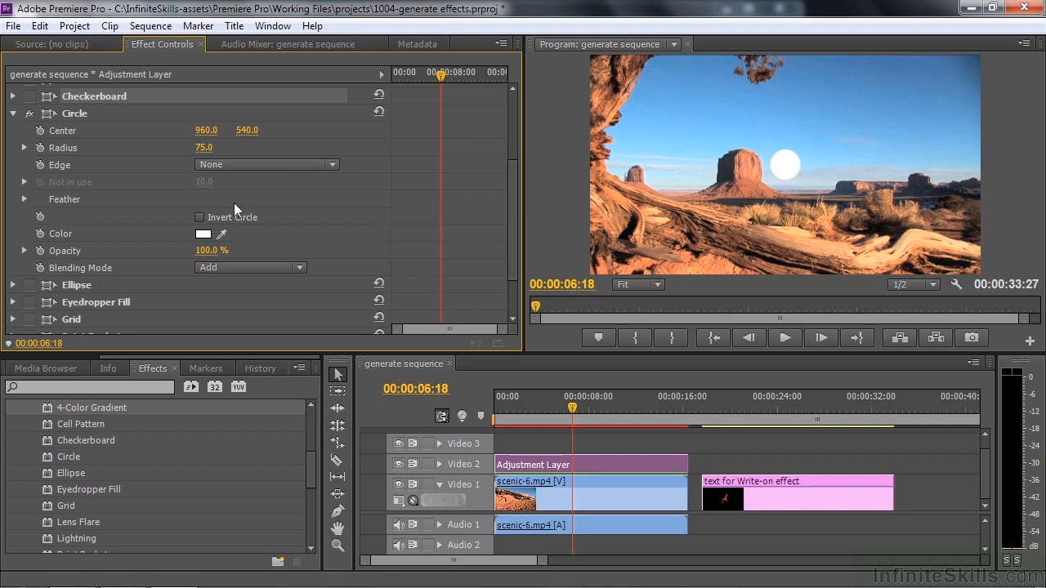
click(200, 218)
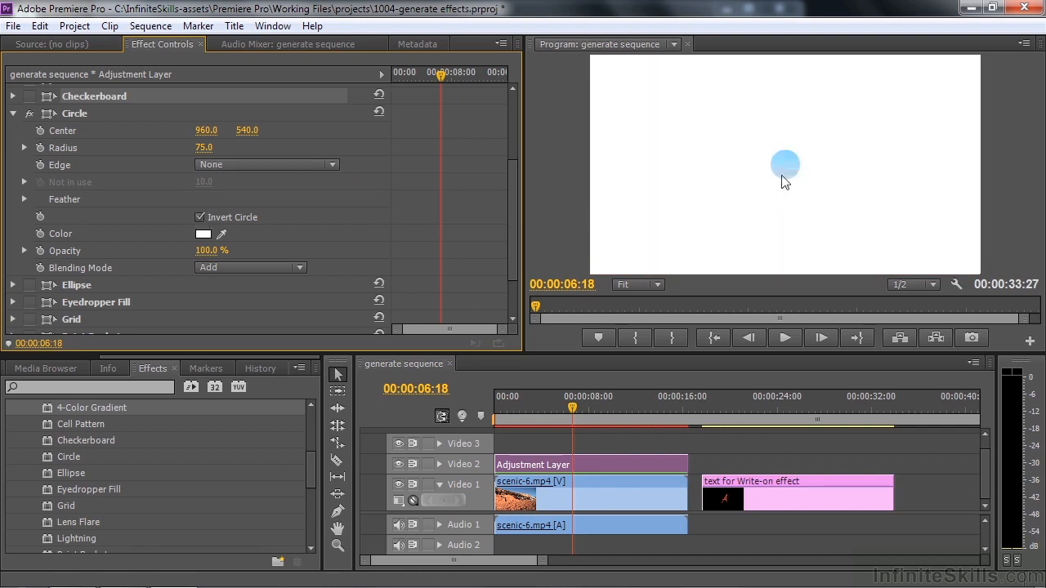
Set the Circle to Multiply blending with black (000000) as its Color, comparing Invert Circle off and back on
click(301, 267)
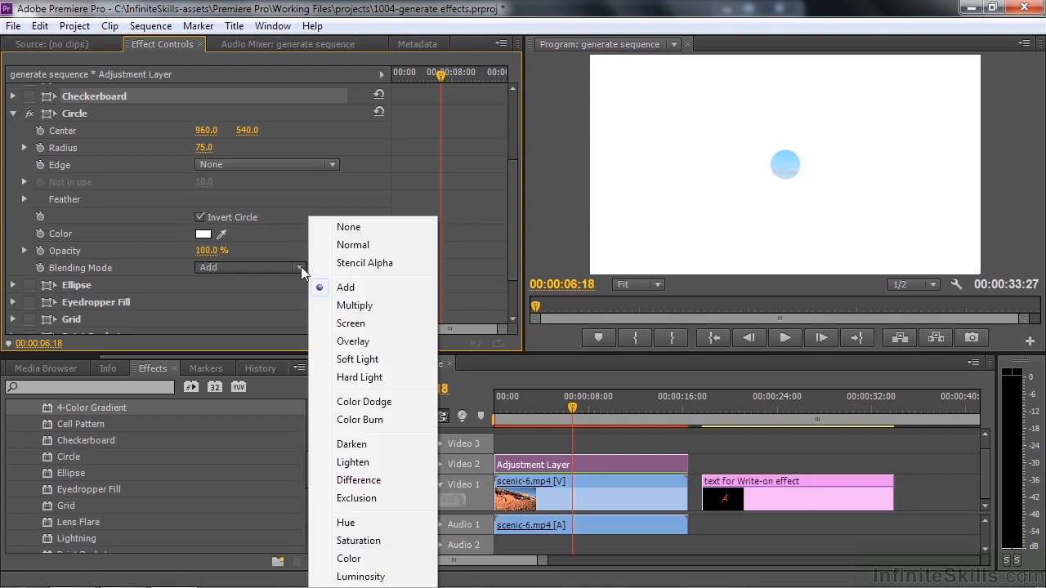
click(354, 305)
click(204, 235)
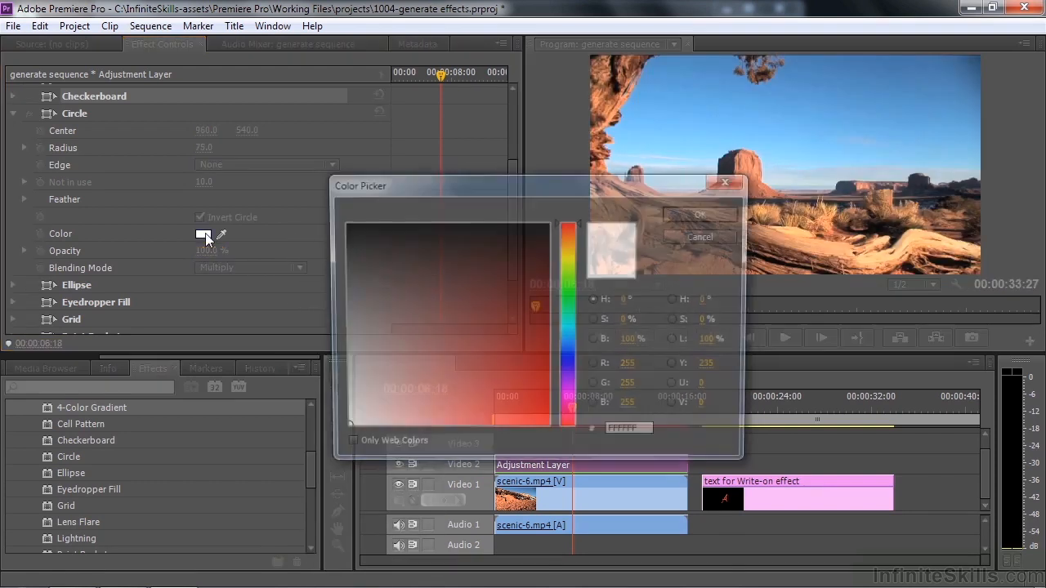
click(343, 224)
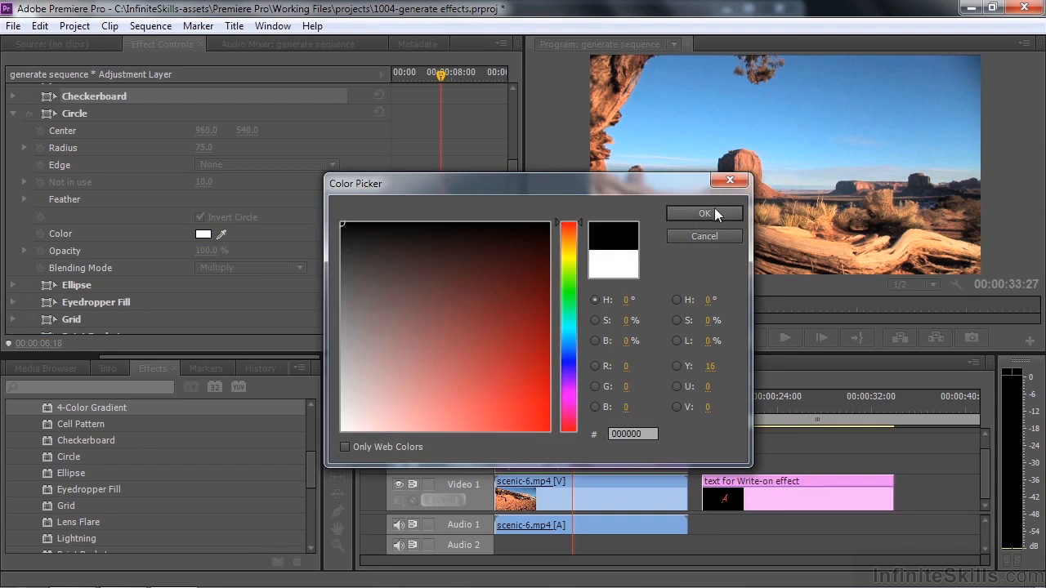
click(705, 213)
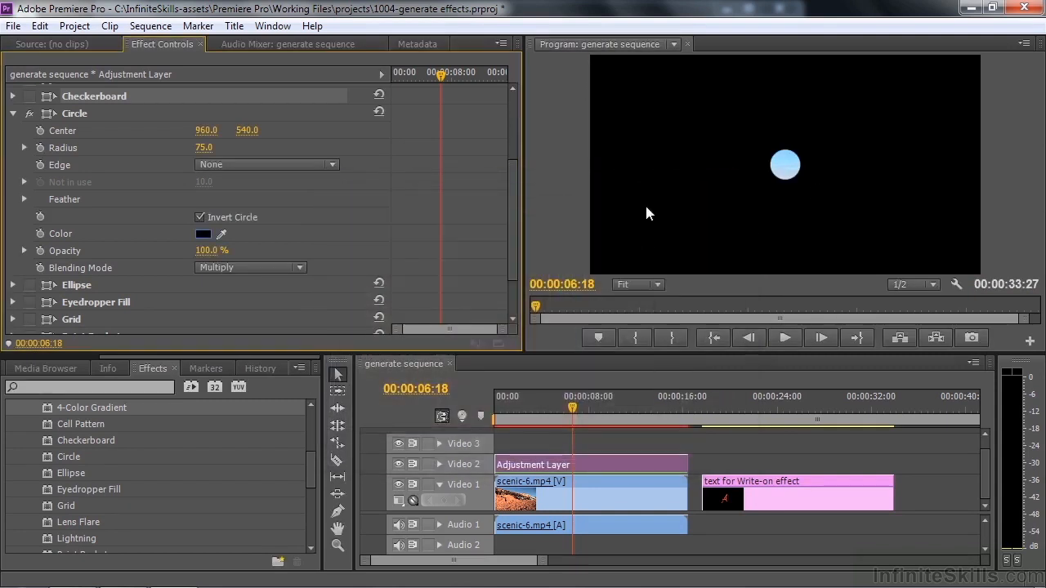
click(200, 217)
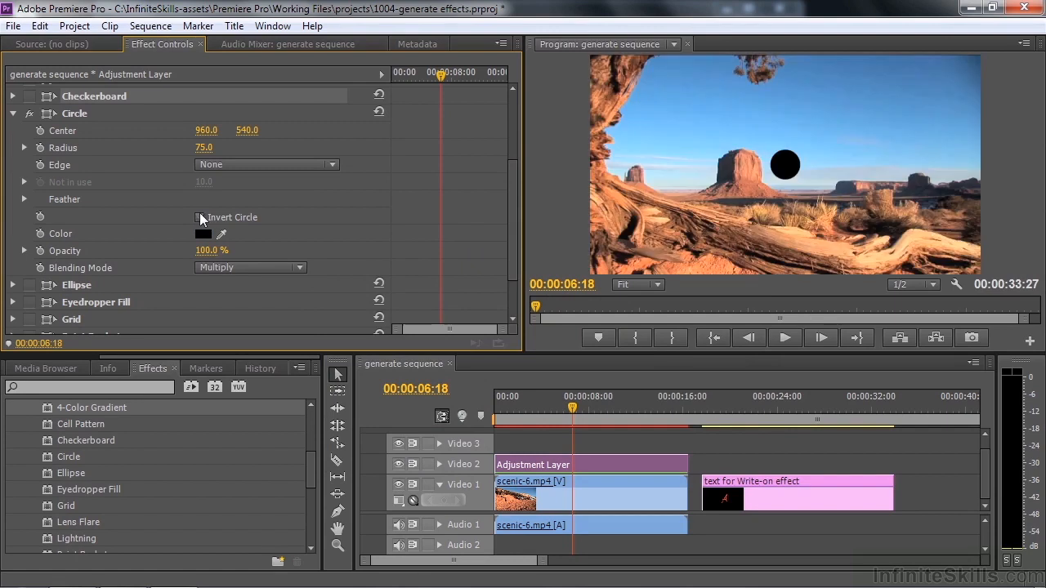
click(200, 217)
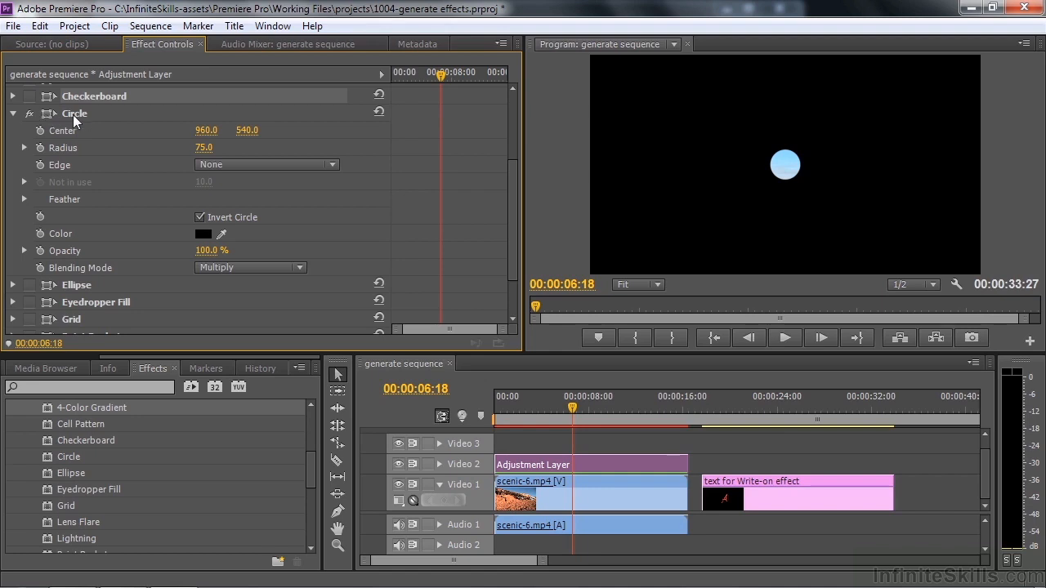
Move the Circle's Center onto the butte at about 731, 526 and set its Radius to 57
click(42, 112)
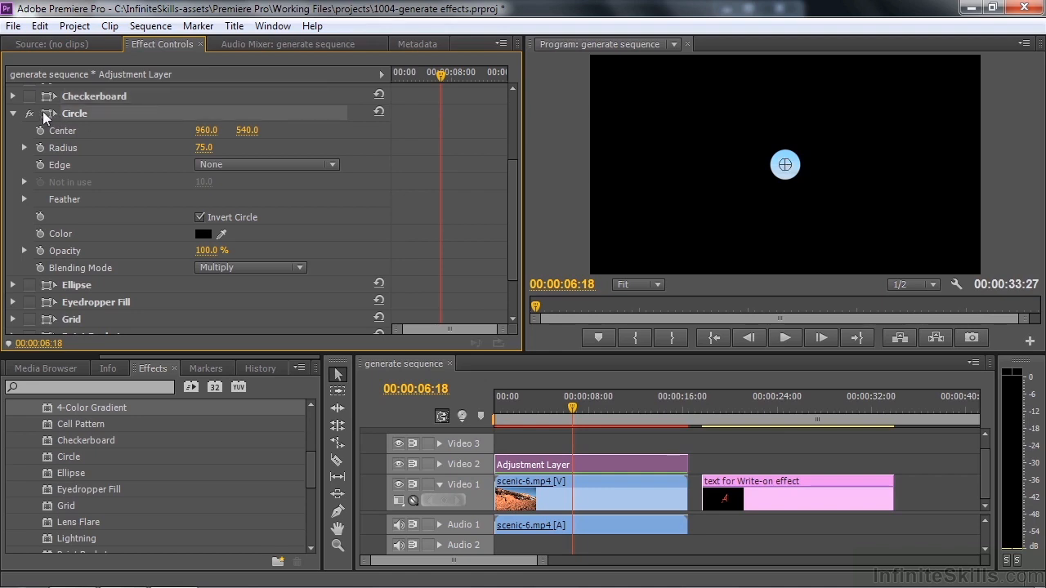
drag(784, 166, 739, 166)
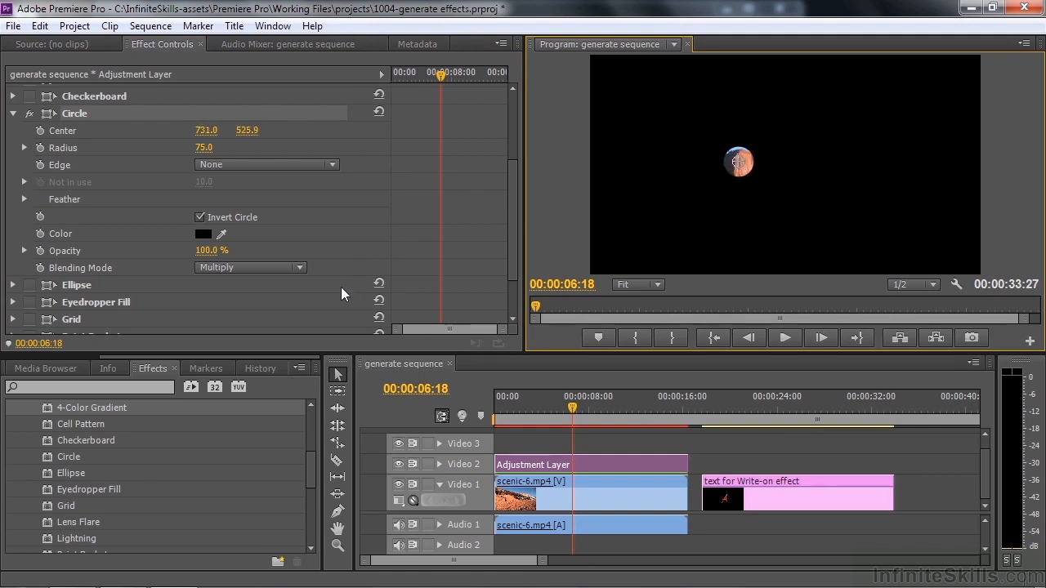
drag(201, 153, 306, 154)
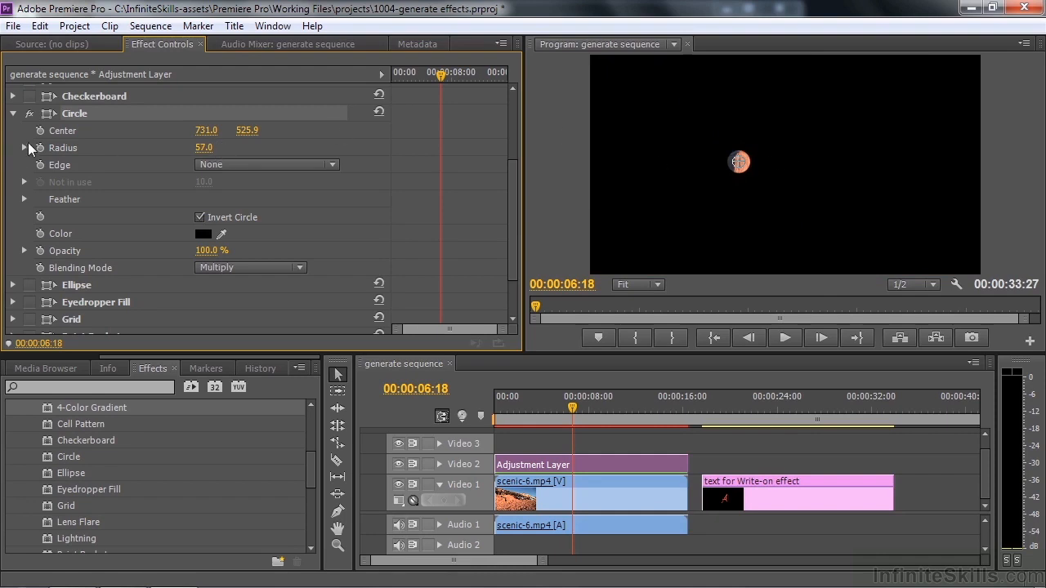
Disable and collapse the Circle effect and enable the Ellipse effect with its settings expanded
click(29, 113)
click(14, 113)
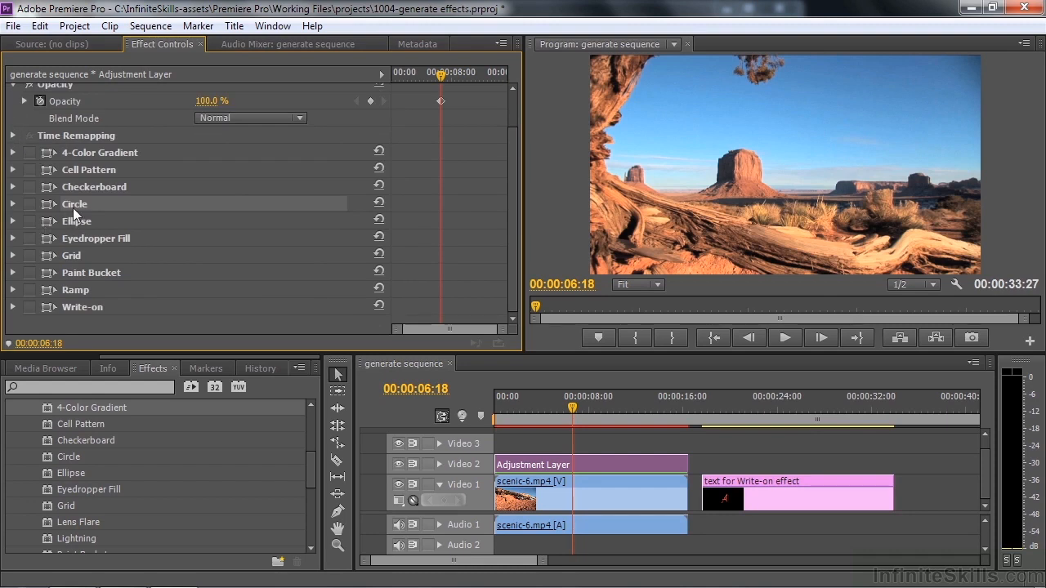
click(29, 222)
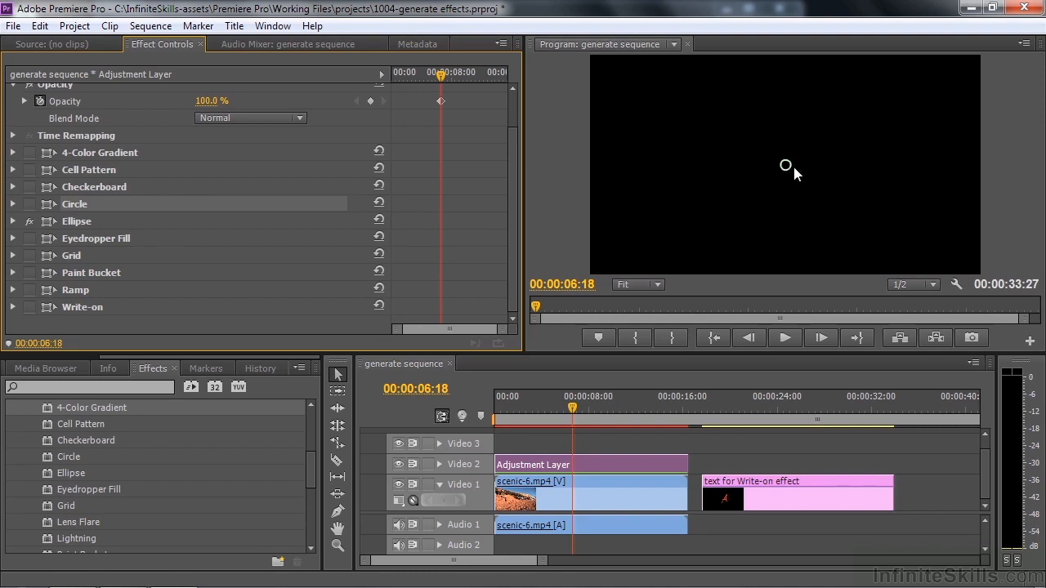
click(13, 221)
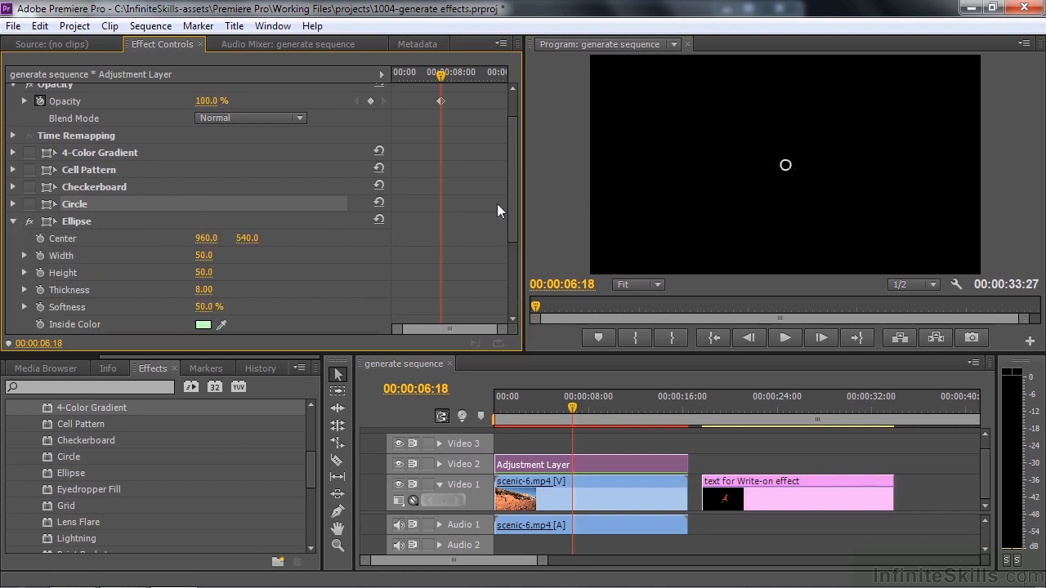
Set the Ellipse's Width to 210, Height to 117 and Thickness to 27, and toggle Composite On Original on and back off
drag(203, 255, 334, 255)
mouse_move(206, 273)
mouse_down()
mouse_move(245, 273)
mouse_move(215, 268)
mouse_up()
drag(509, 208, 516, 253)
mouse_move(206, 209)
mouse_down()
mouse_move(286, 209)
mouse_move(220, 208)
mouse_up()
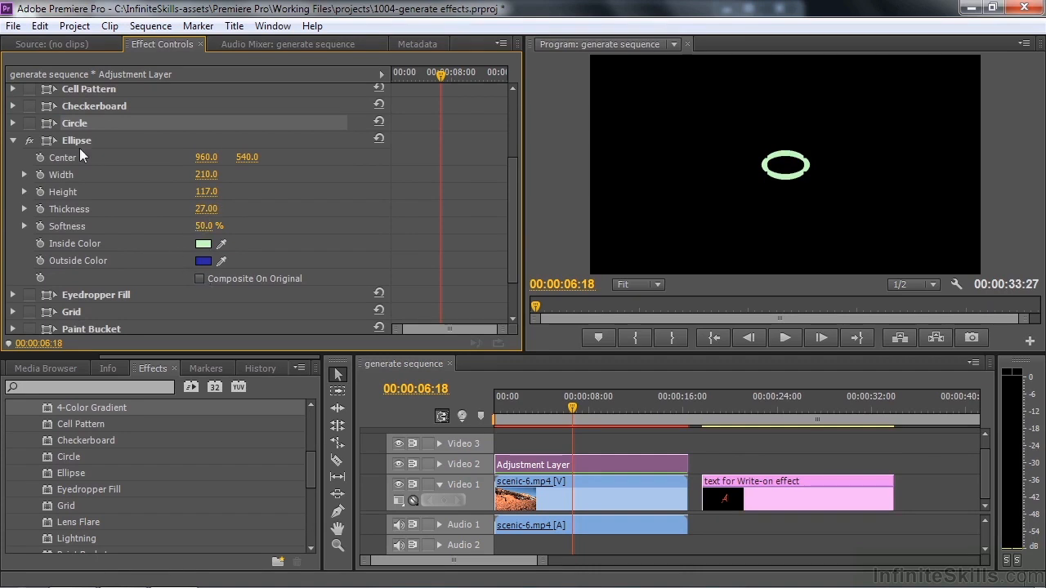
click(200, 278)
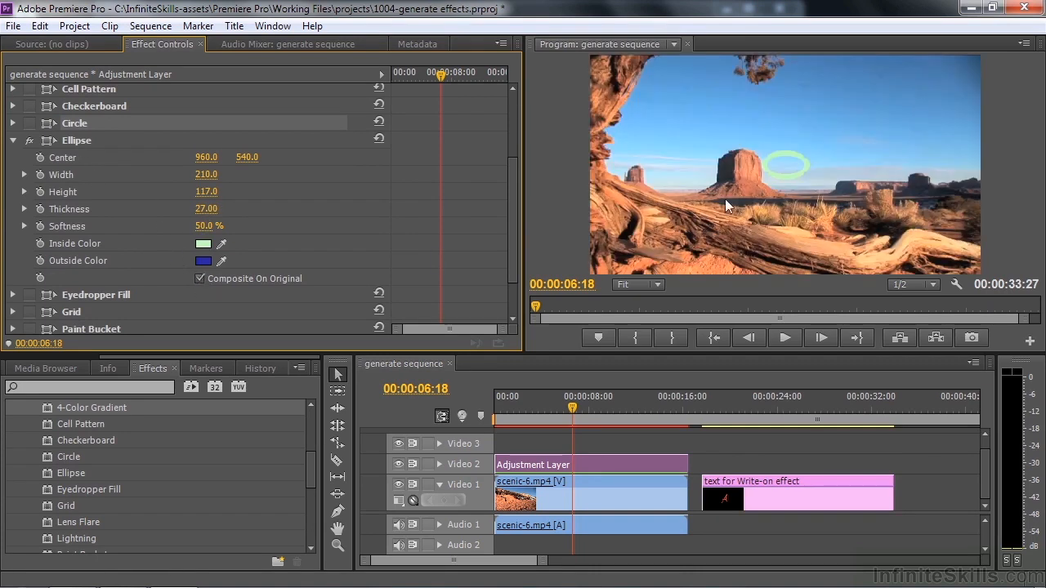
click(199, 278)
Disable and collapse the Ellipse effect and enable the Eyedropper Fill effect
click(23, 141)
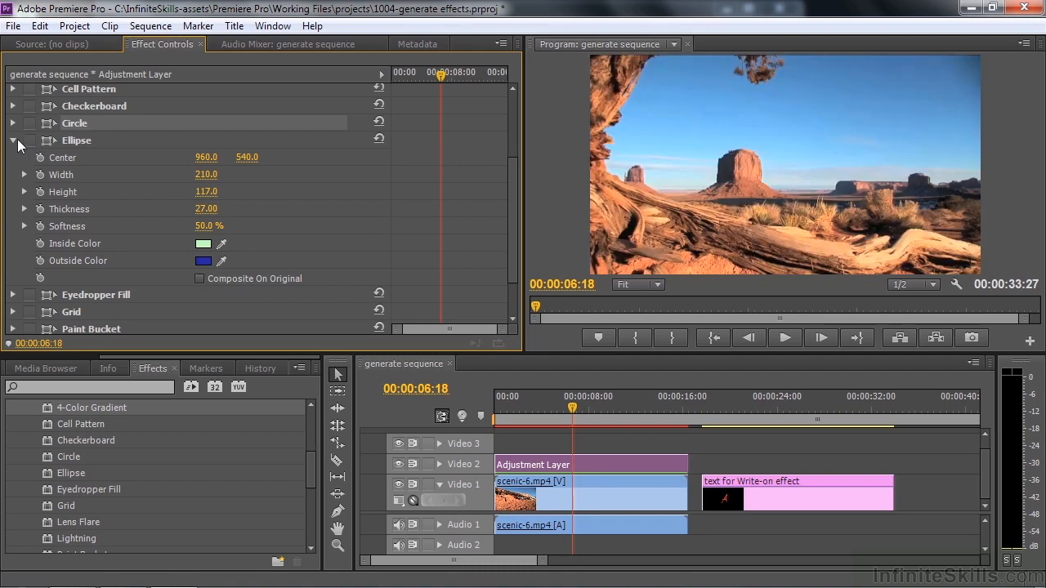
click(13, 140)
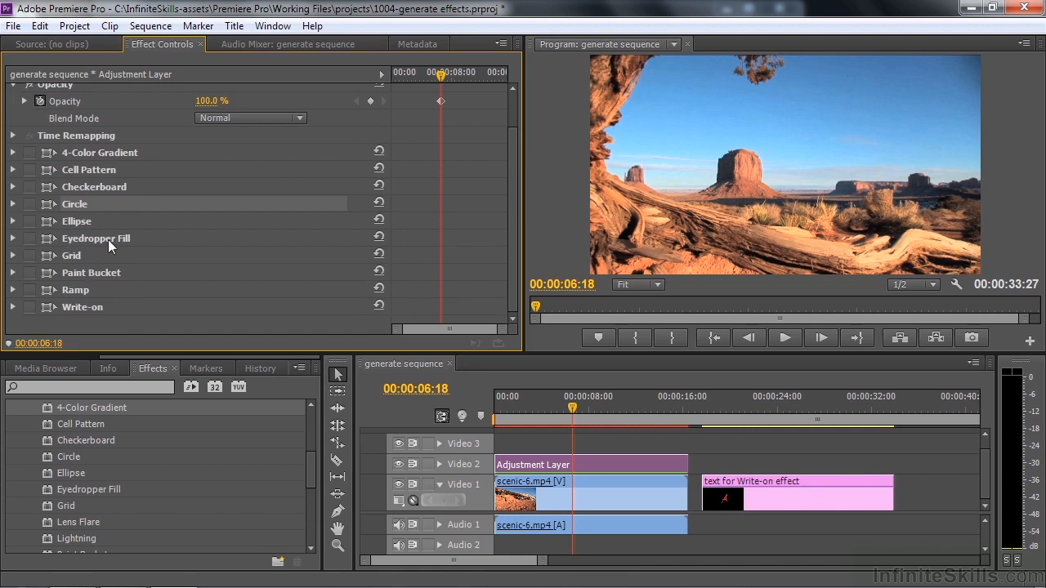
click(29, 238)
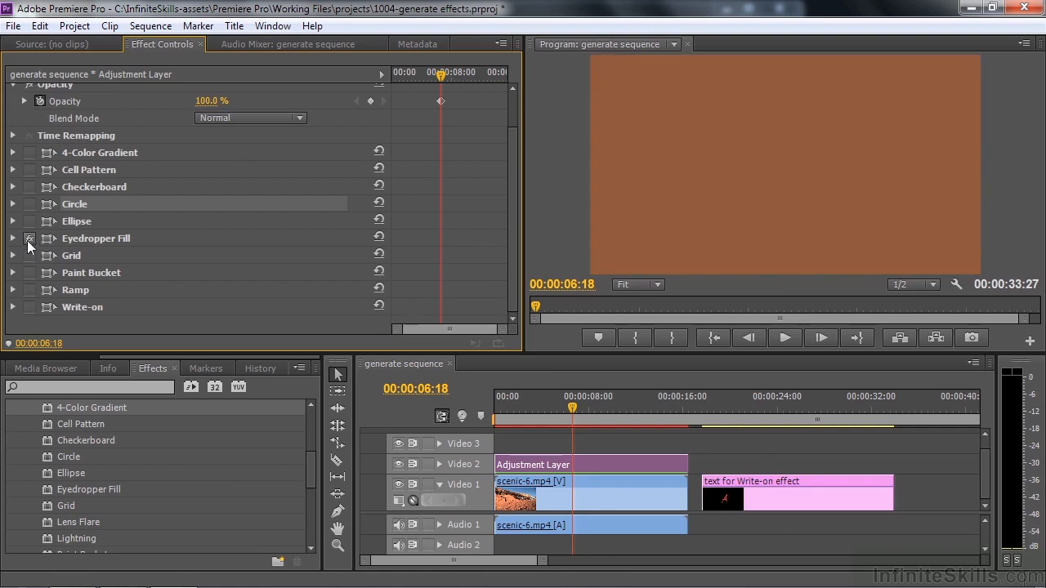
Expand the Eyedropper Fill settings and move its Sample Point up to about 643, 711
click(12, 238)
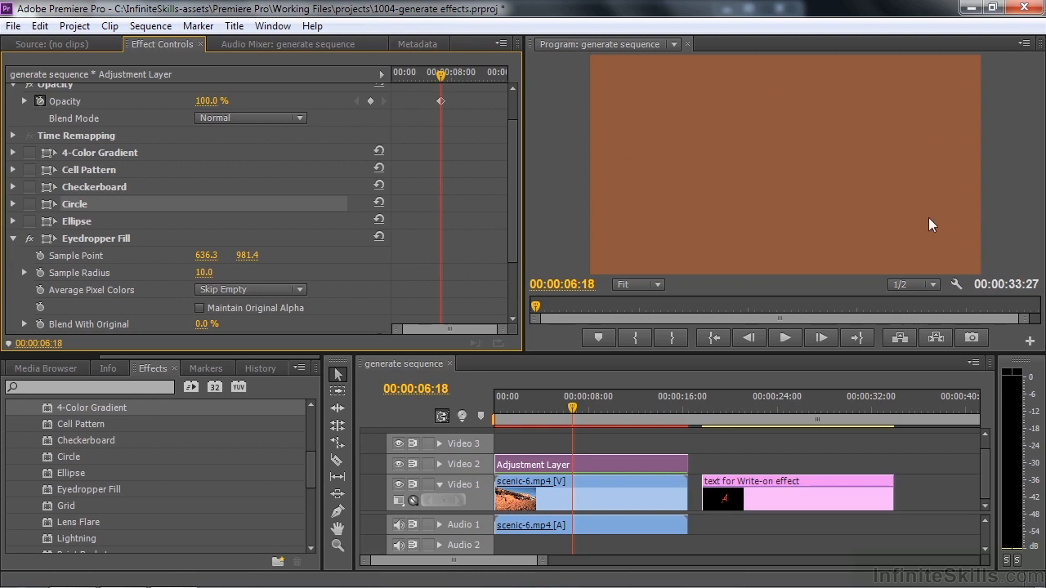
click(46, 239)
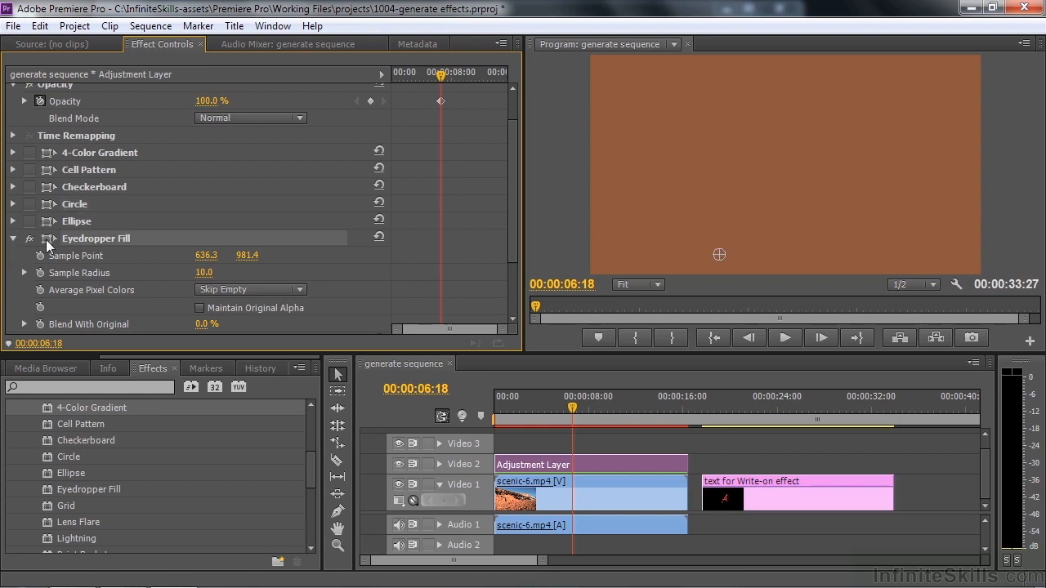
drag(718, 255, 720, 200)
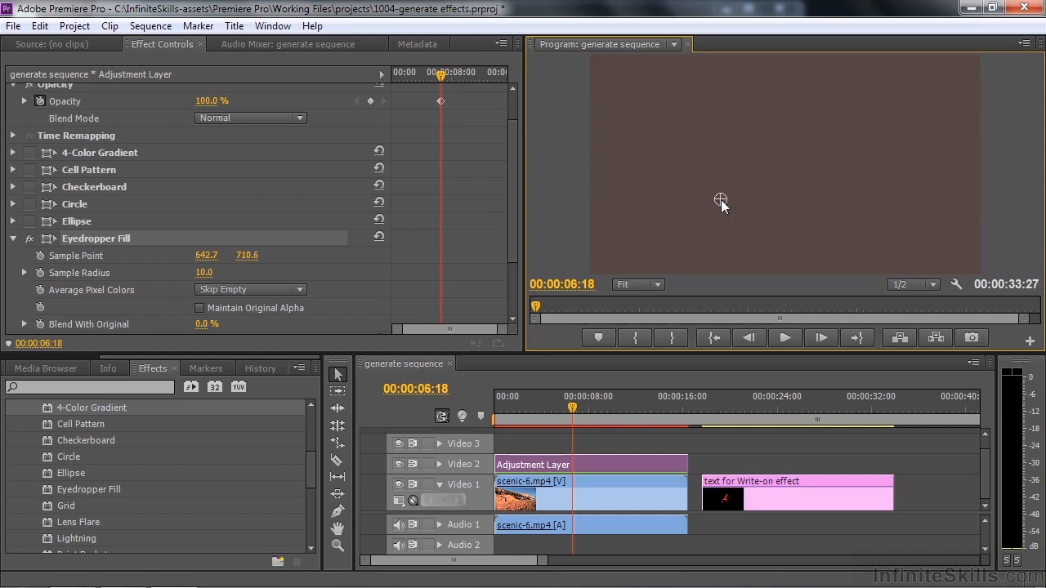
Set Eyedropper Fill's Blend With Original to 50% and move its Sample Point to about 1261, 638 and onto the central butte
drag(512, 238, 518, 288)
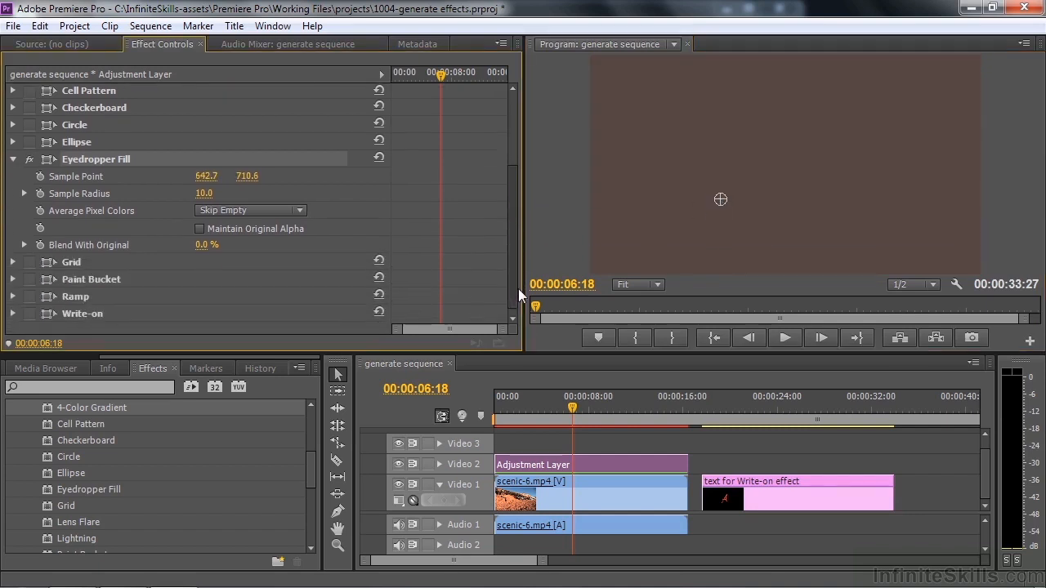
drag(207, 244, 247, 244)
click(721, 203)
drag(719, 199, 845, 187)
mouse_move(511, 245)
mouse_down()
mouse_move(520, 170)
mouse_move(523, 249)
mouse_up()
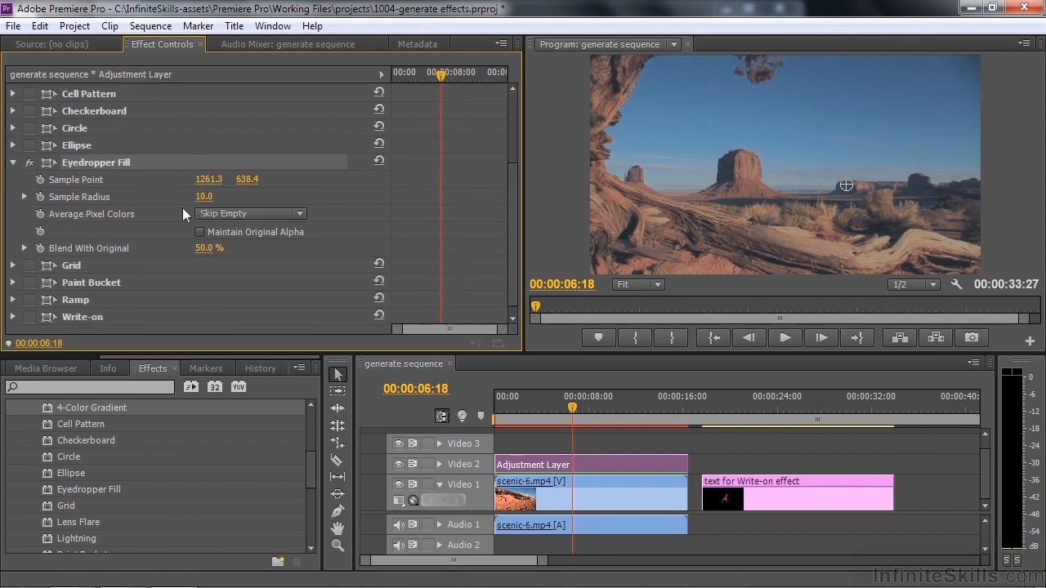
click(29, 163)
drag(844, 181, 747, 169)
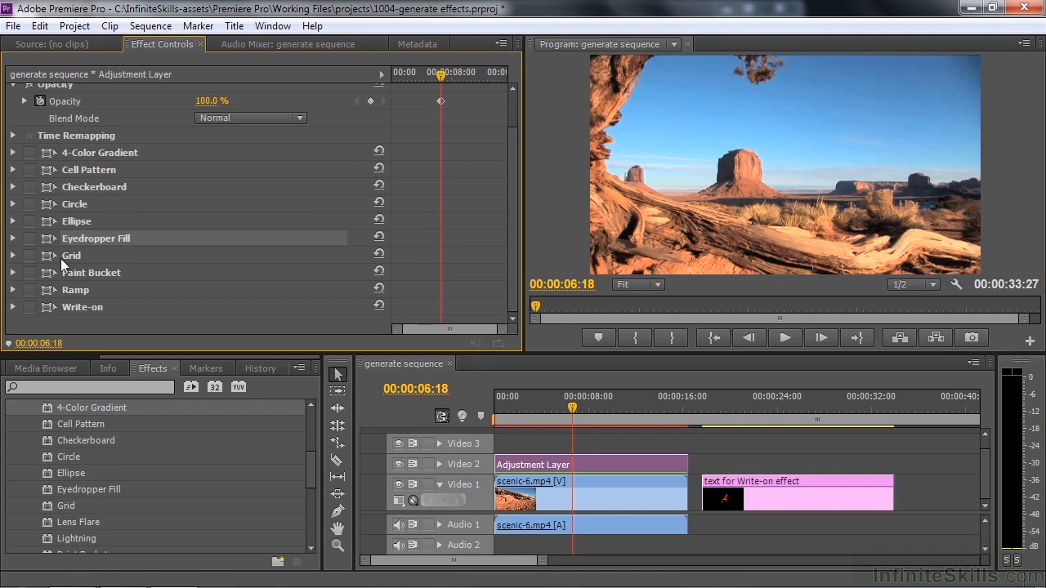
Enable and expand the Grid effect, moving its Anchor to about 984, 438 and its Corner to about 1217, 546
click(45, 254)
click(29, 256)
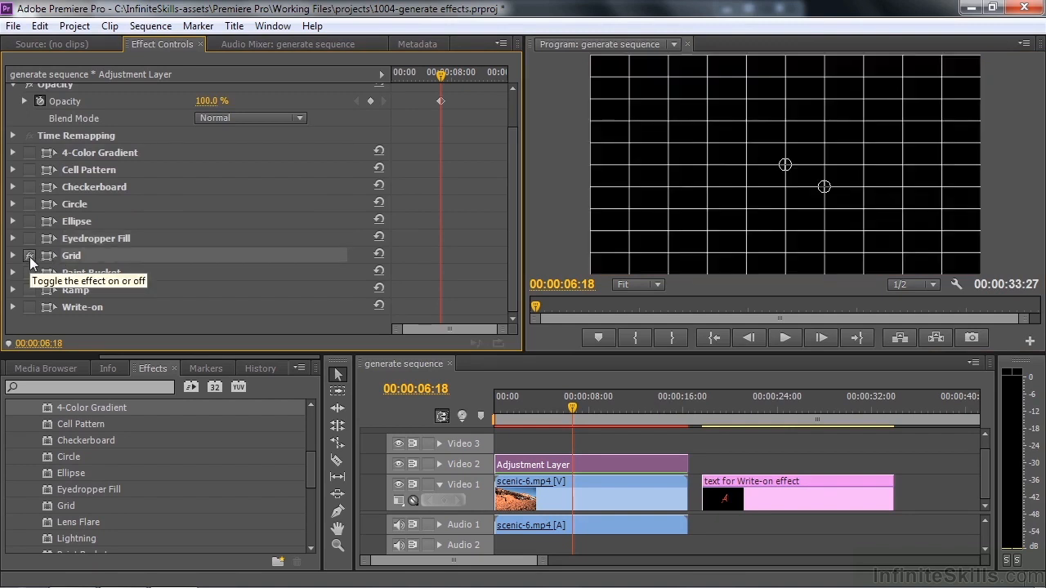
click(13, 256)
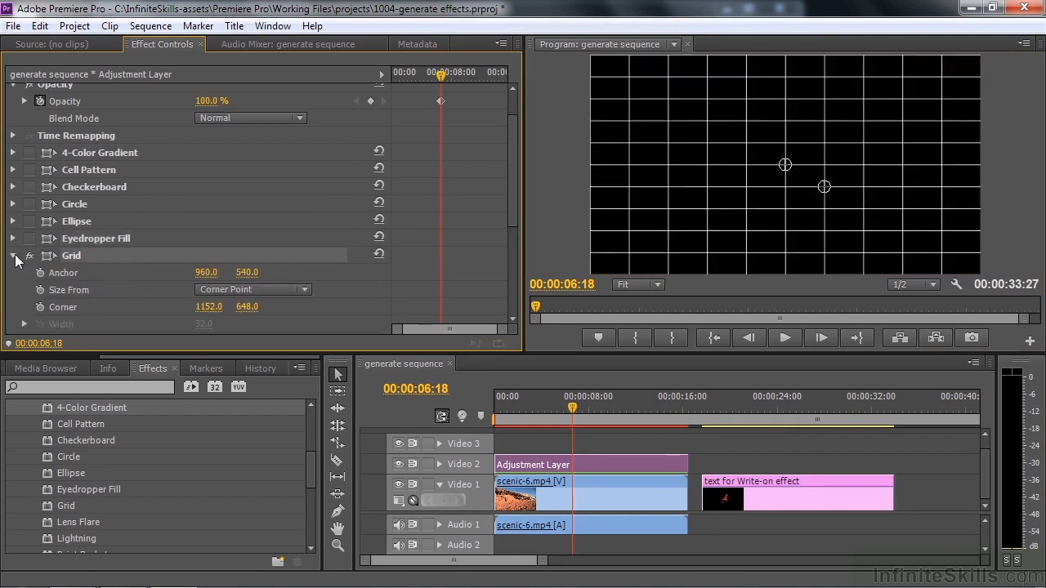
mouse_move(785, 164)
mouse_down()
mouse_move(742, 146)
mouse_move(758, 164)
mouse_move(771, 147)
mouse_move(799, 146)
mouse_move(785, 147)
mouse_up()
drag(825, 188, 839, 170)
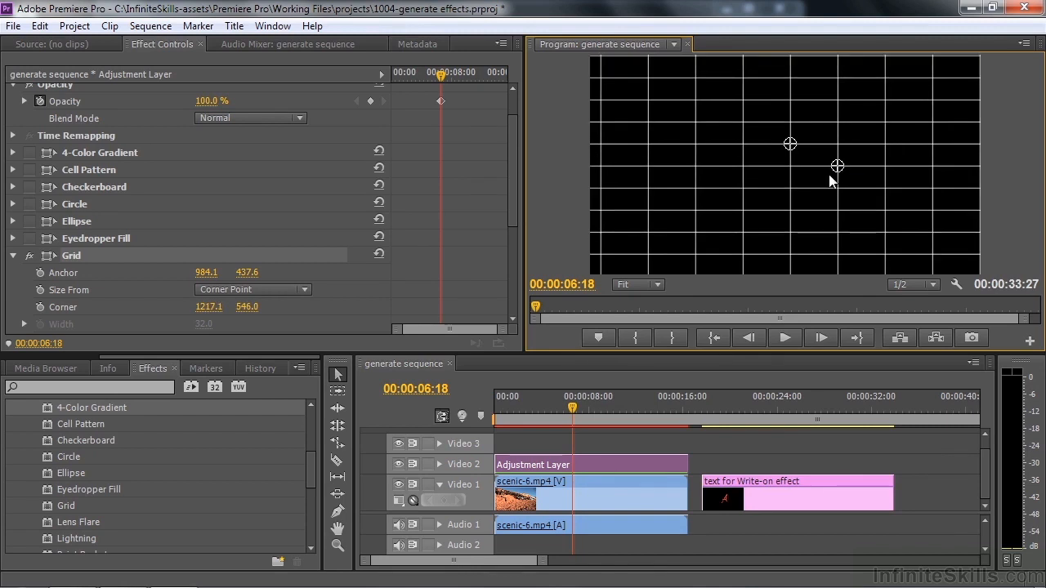
Set the Grid's Border to 27 and change its Color to a dark green
drag(512, 207, 527, 276)
mouse_move(203, 202)
mouse_down()
mouse_move(240, 202)
mouse_move(220, 202)
mouse_up()
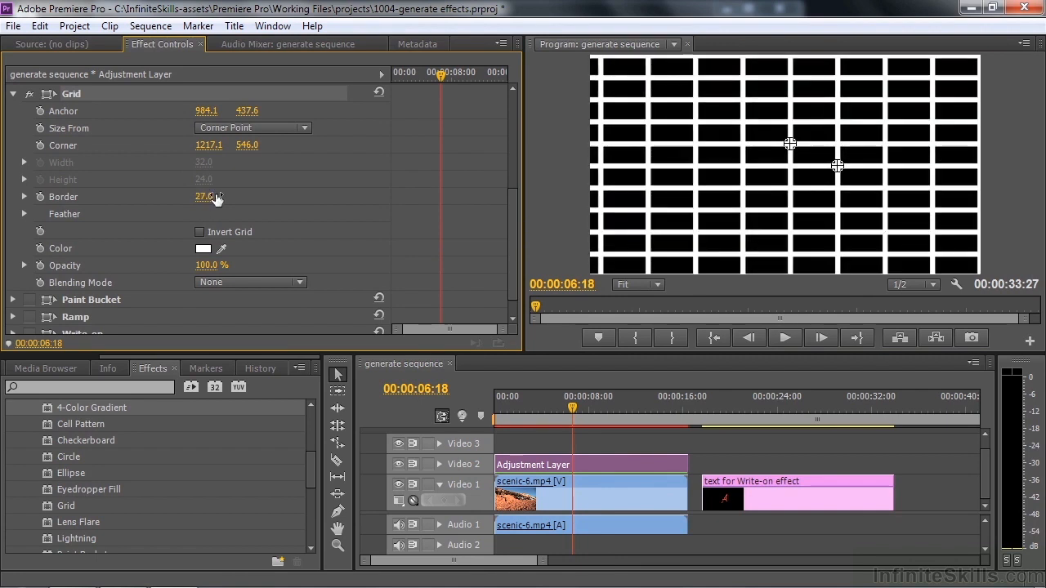
click(202, 249)
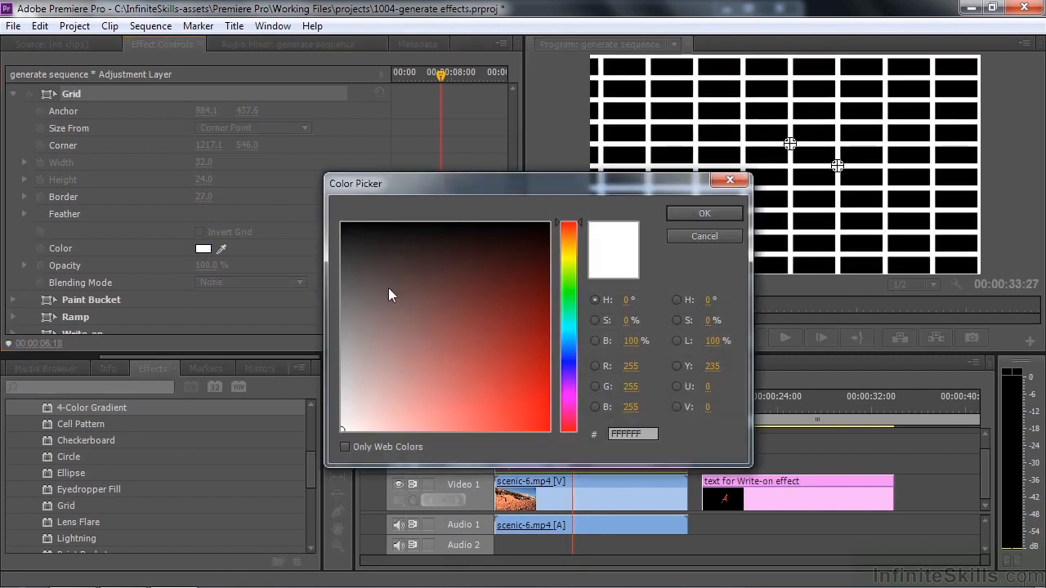
click(576, 298)
click(522, 306)
click(704, 213)
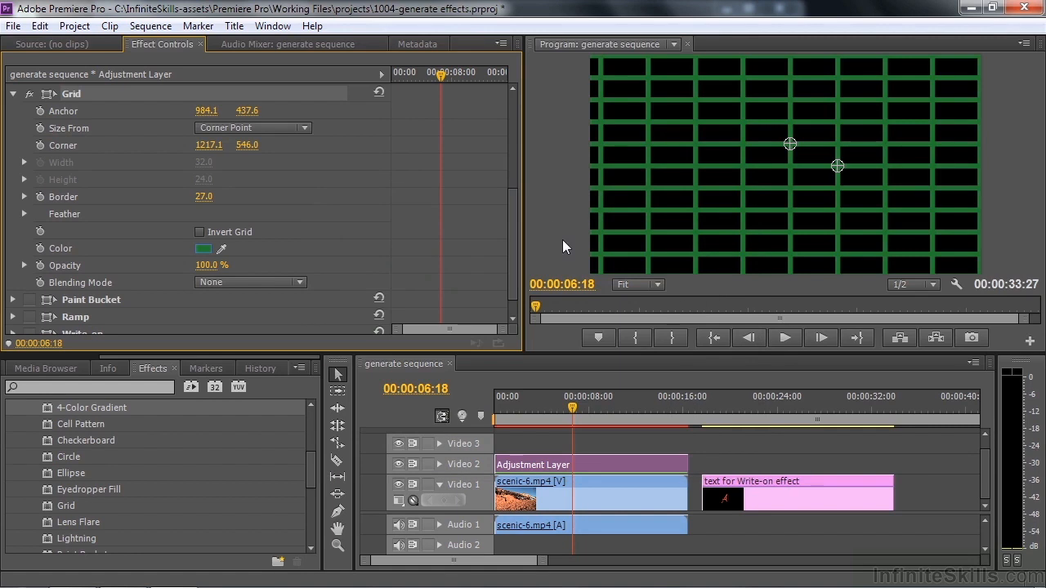
Try the Add and Overlay blending modes on the Grid effect
click(299, 283)
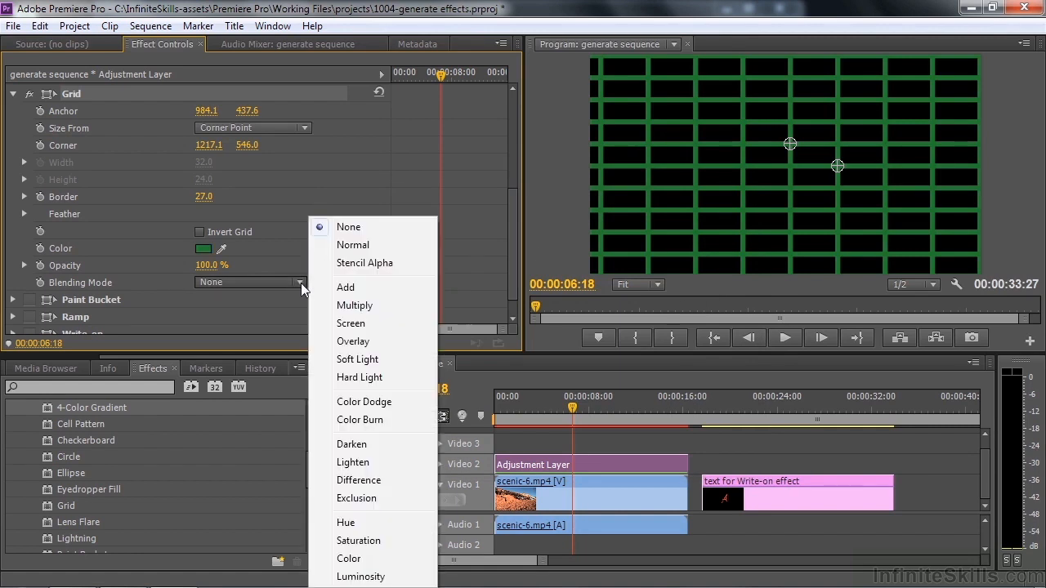
click(366, 291)
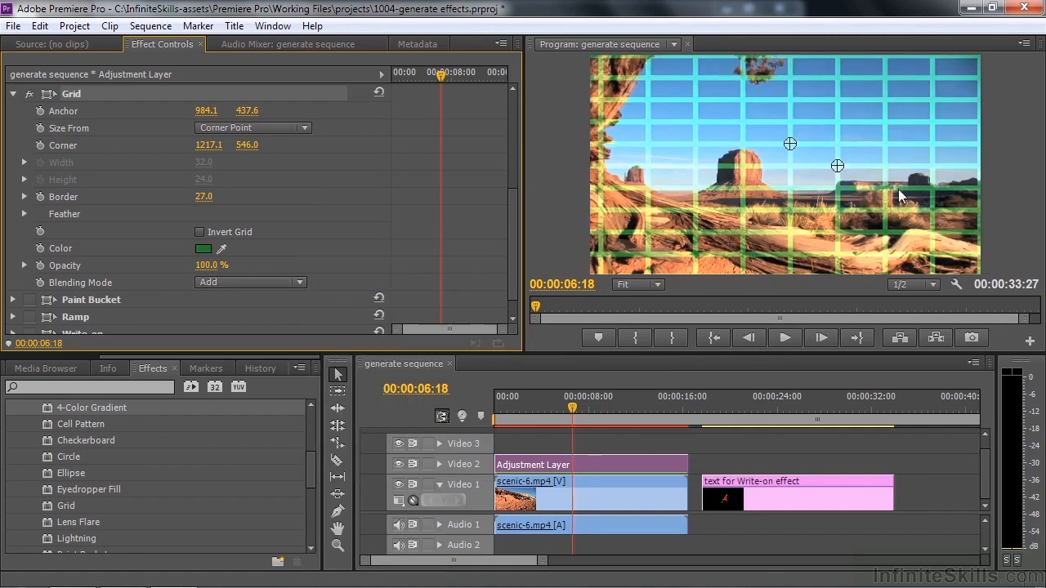
click(298, 282)
click(351, 336)
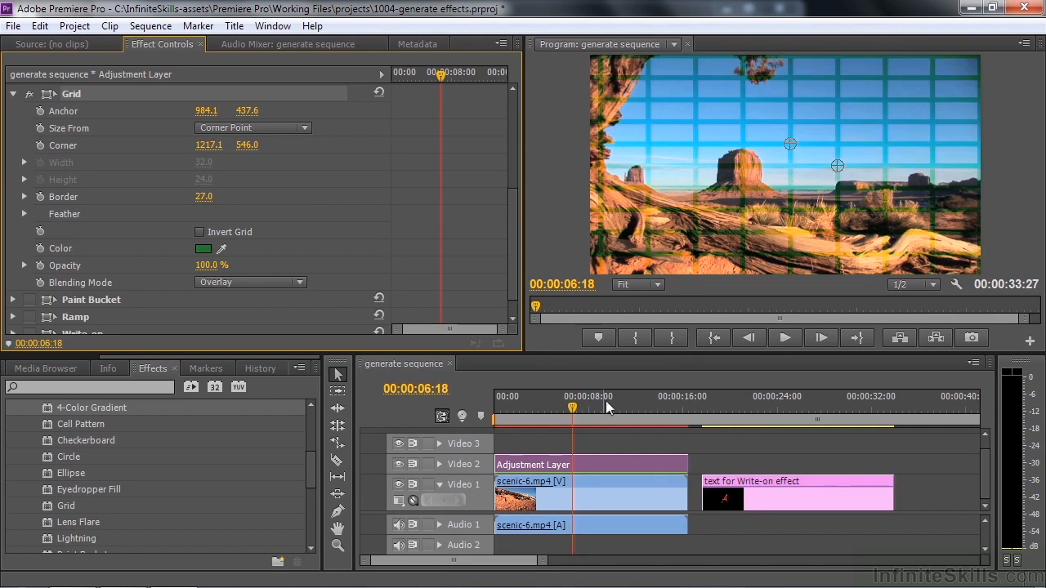
click(593, 464)
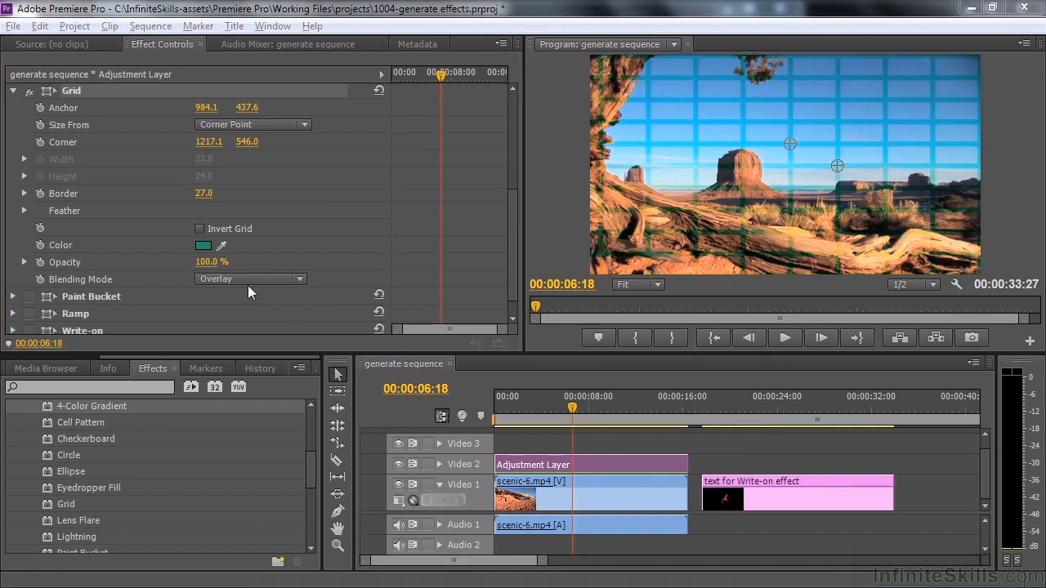
Change the Grid's Color to black and set its Blending Mode to Multiply
click(203, 245)
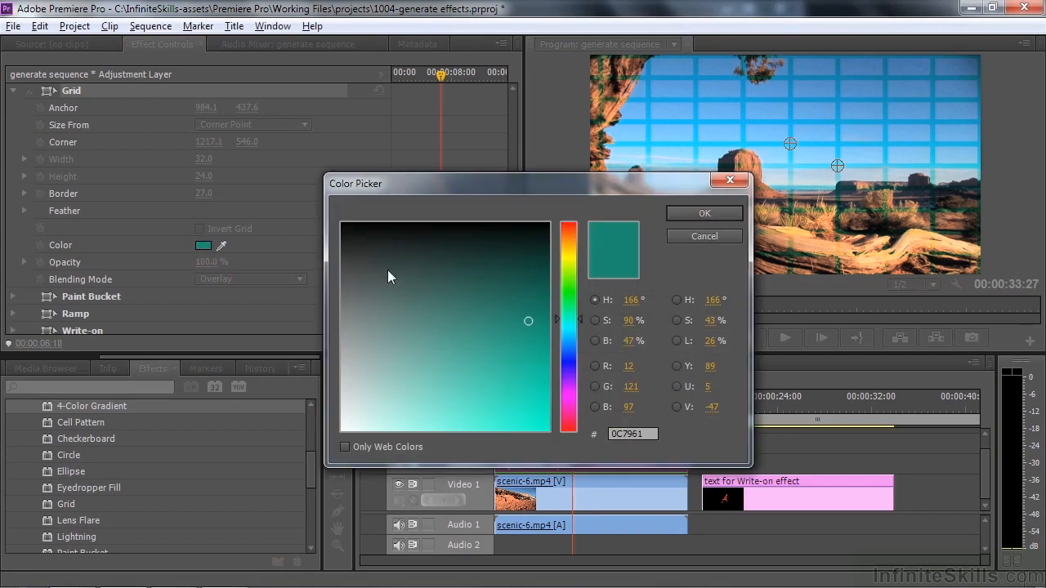
click(342, 221)
click(697, 211)
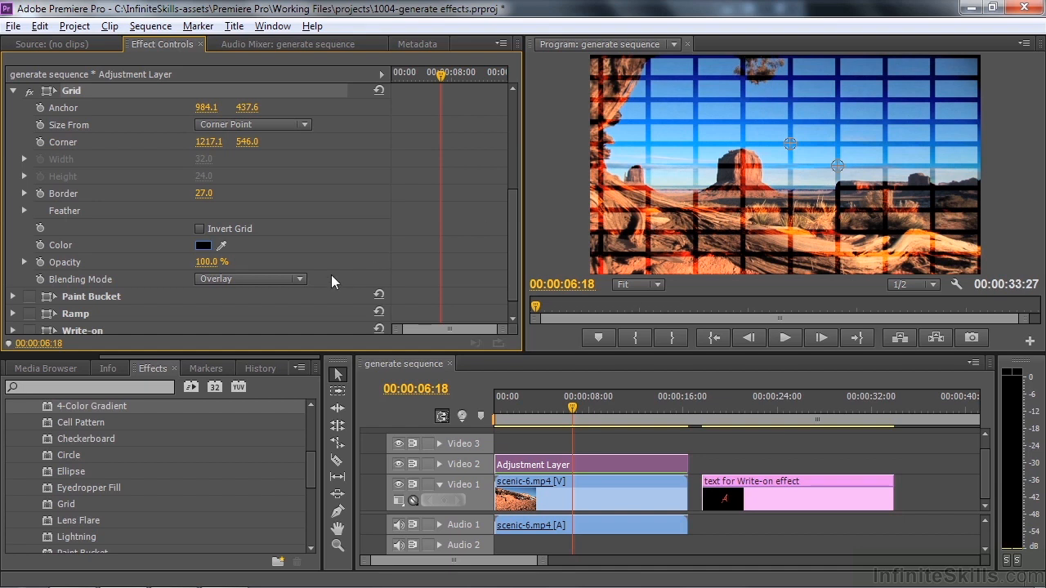
click(300, 279)
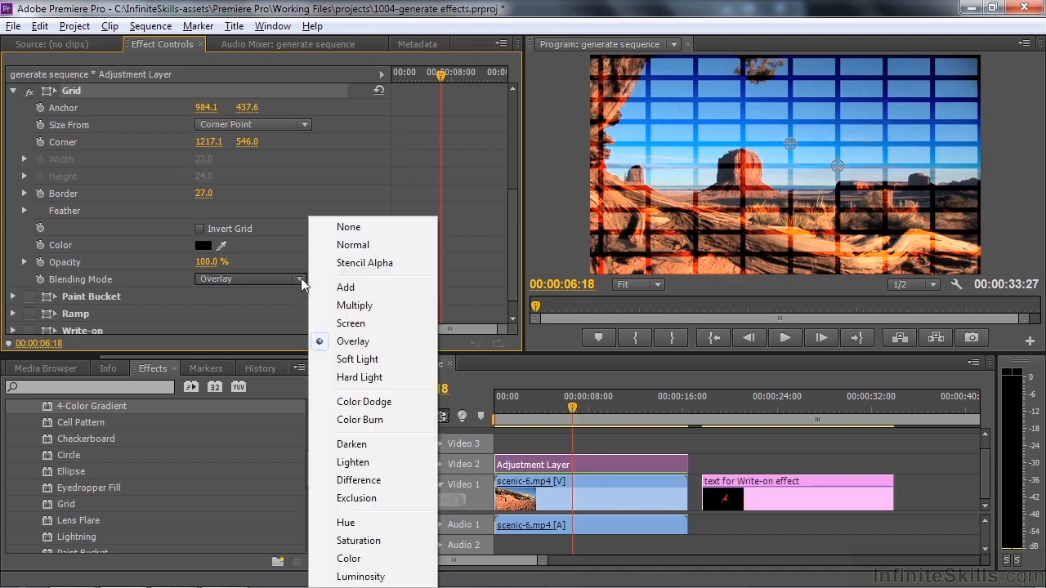
click(346, 306)
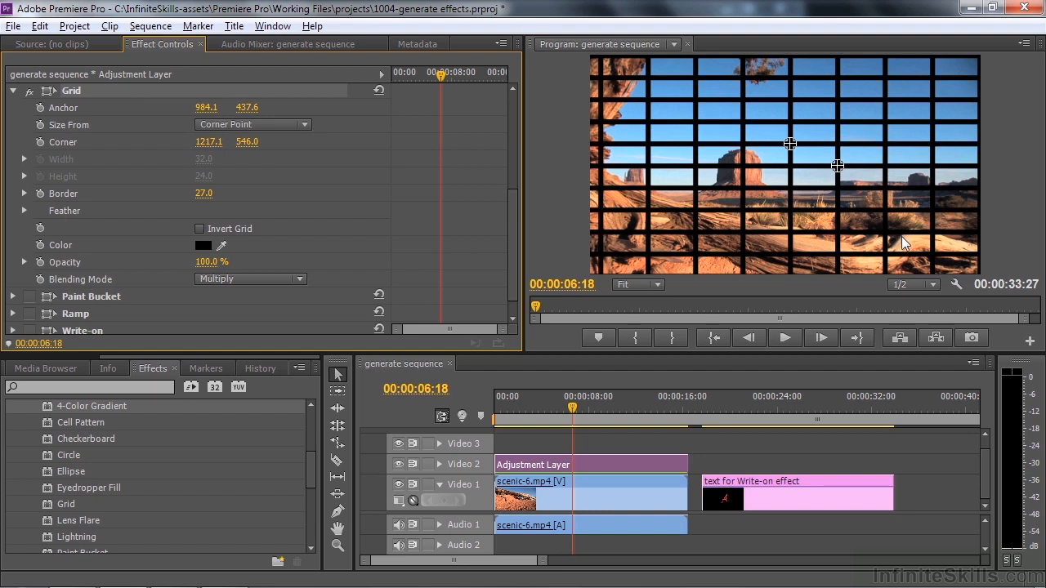
Search the effects for "corn" and apply Corner Pin to the Adjustment Layer on Video 2
click(52, 387)
text(corn)
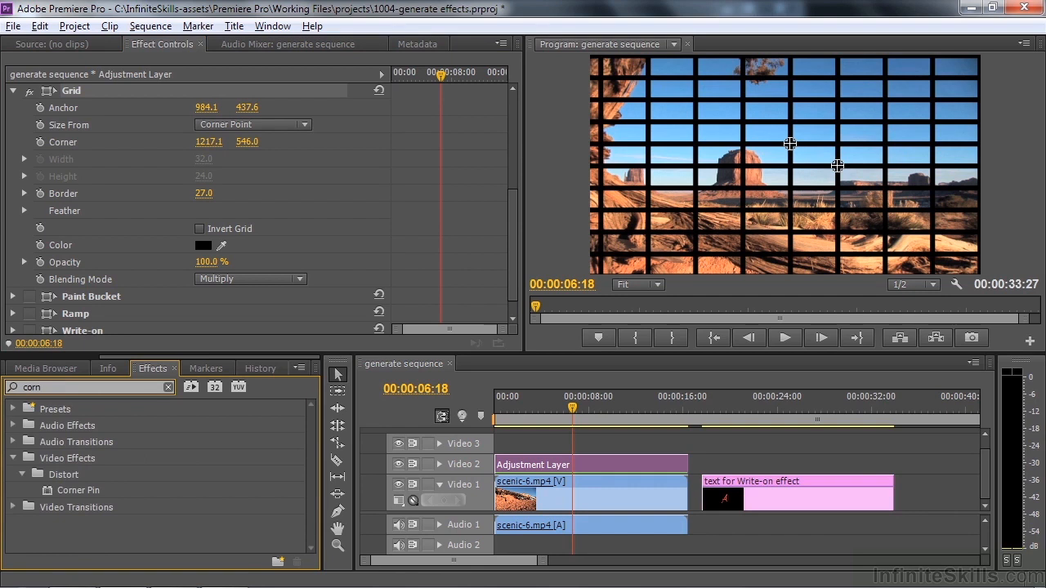
drag(51, 495, 537, 467)
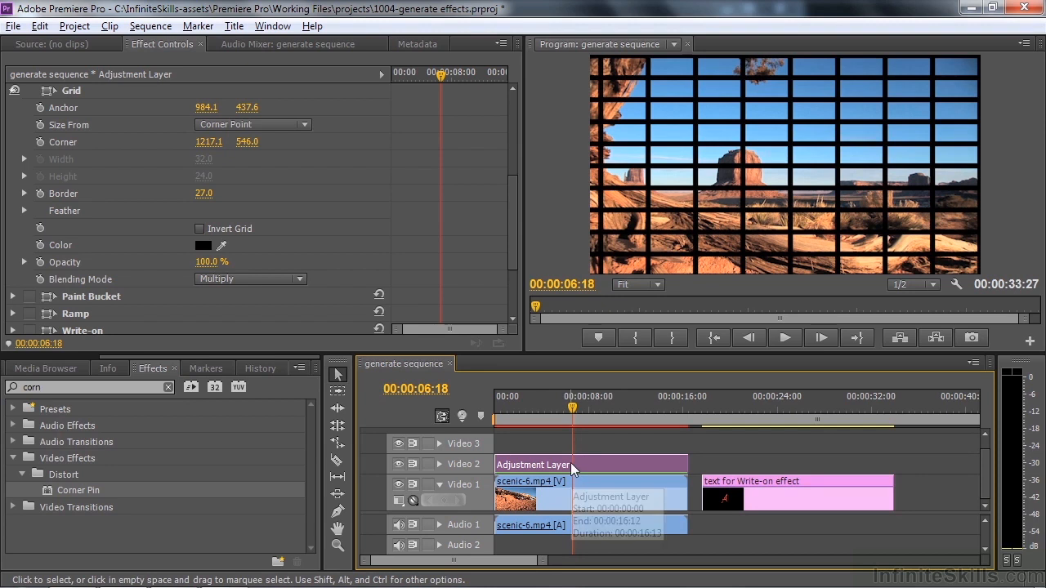
Show the Corner Pin handles and move the Upper Left corner to about 161, 169 and on to about 68, 237
drag(510, 246, 513, 308)
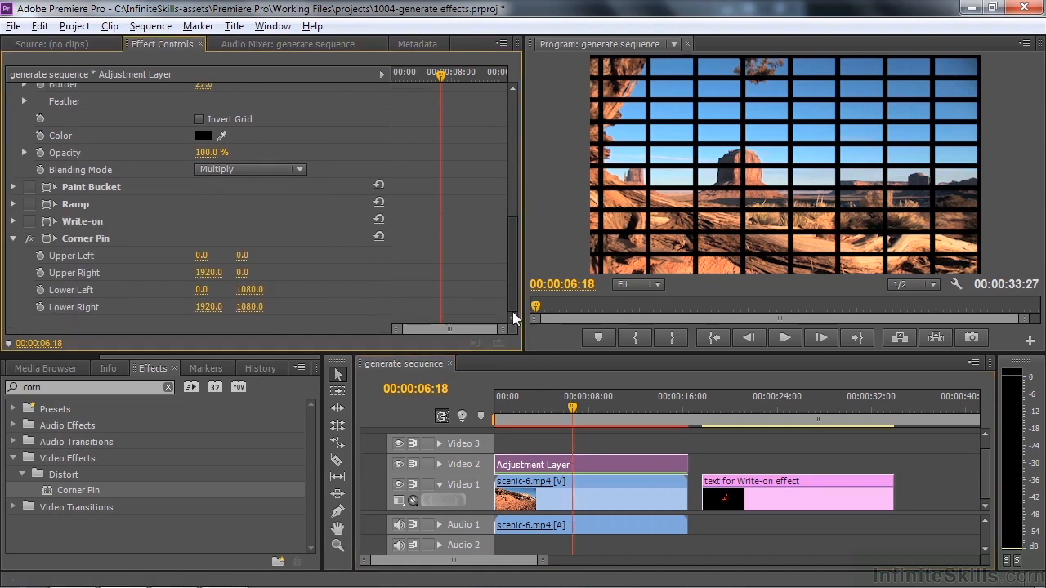
click(48, 239)
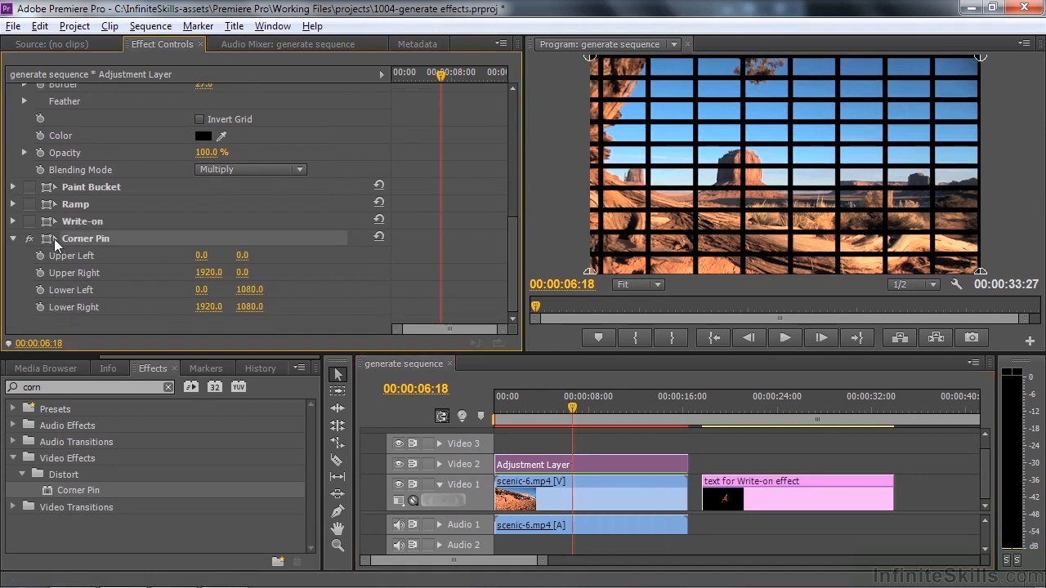
drag(590, 59, 622, 88)
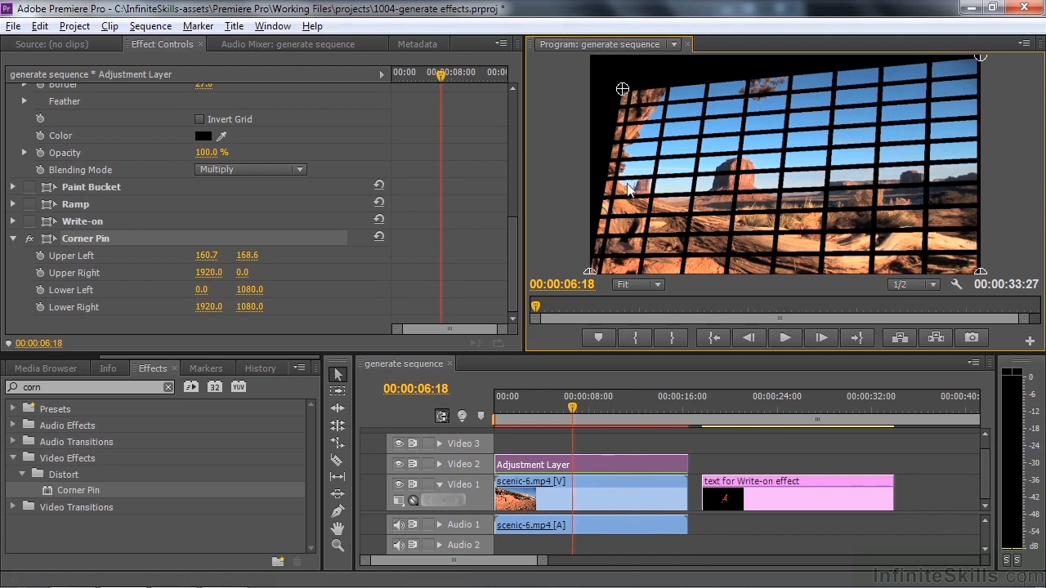
drag(623, 91, 603, 104)
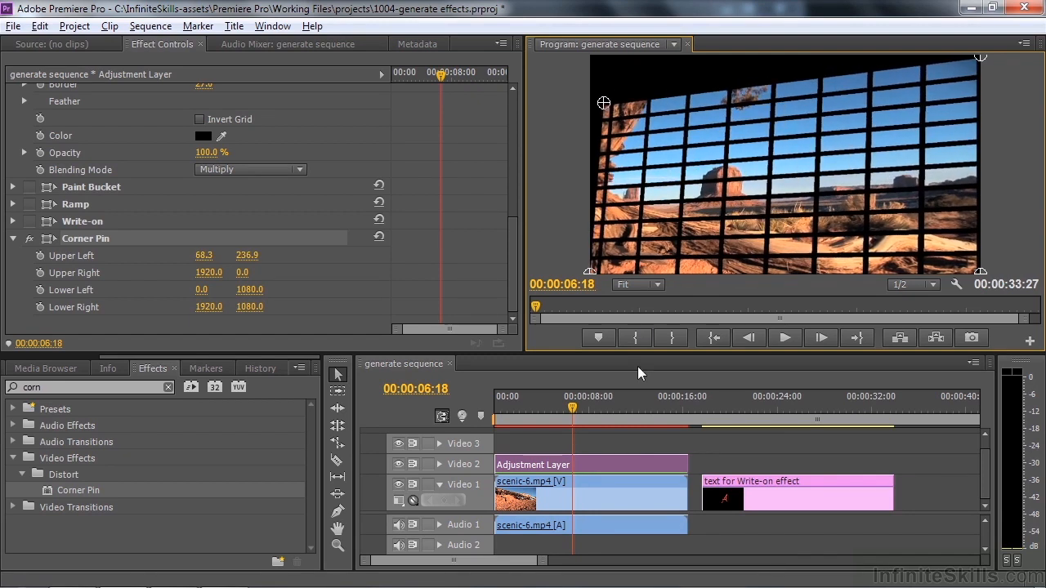
Undo the last Upper Left corner move and delete the Corner Pin effect from the Adjustment Layer
key(ctrl+z)
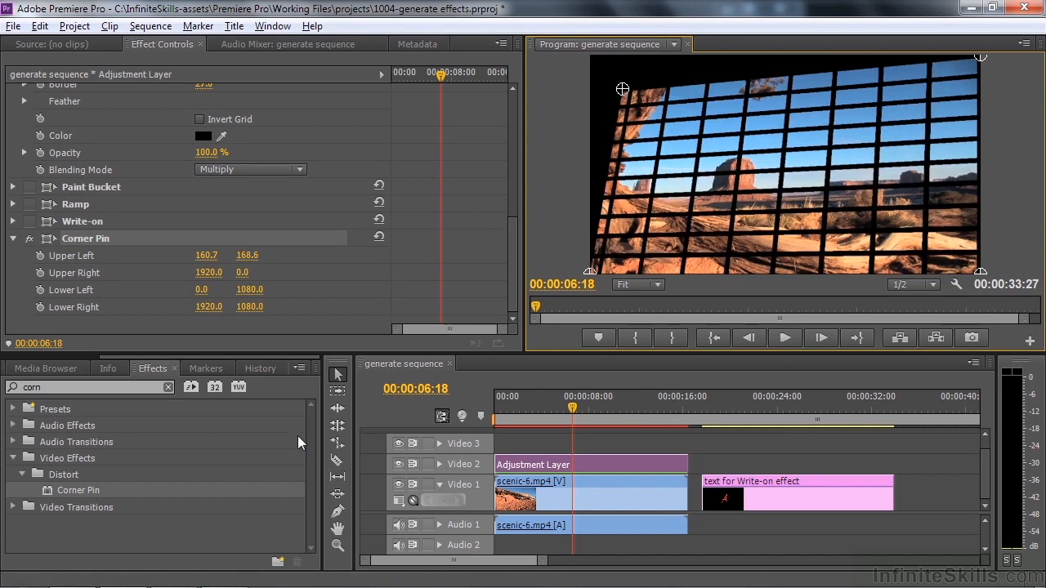
key(Delete)
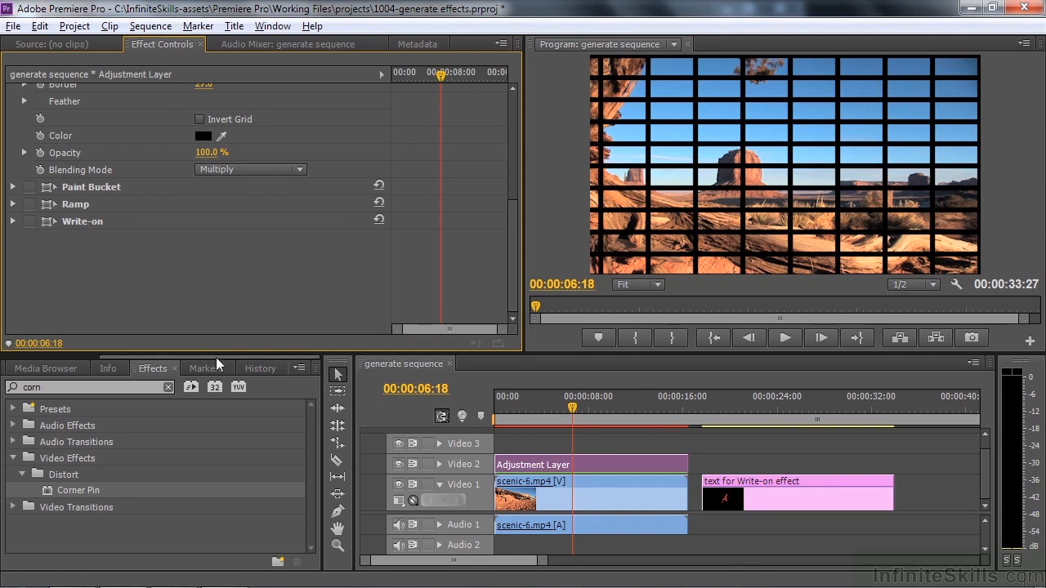
Create a black 1920 x 1080 color matte in the project and name it "Black solid"
drag(216, 357, 42, 358)
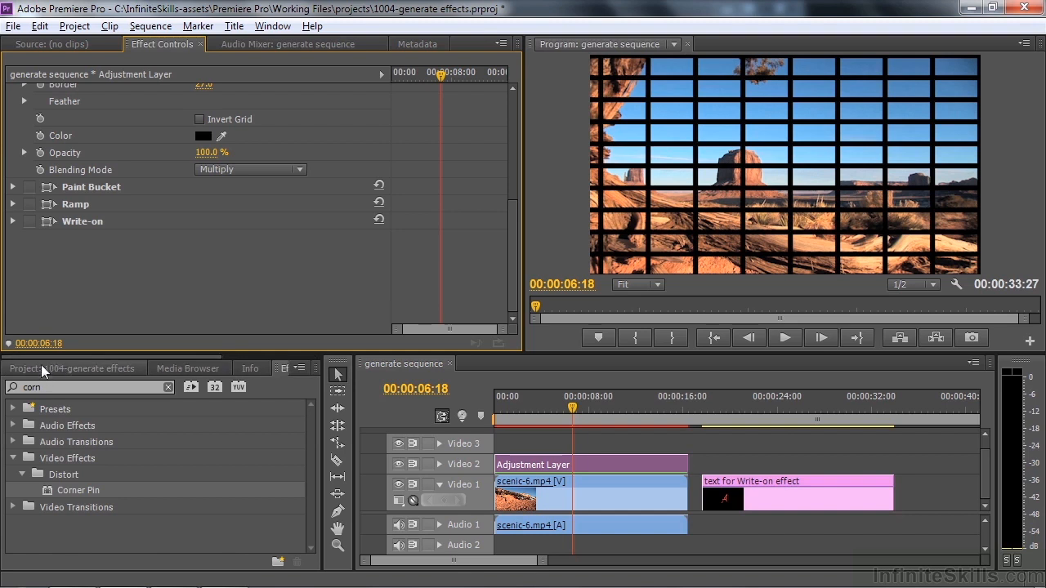
click(41, 368)
click(278, 562)
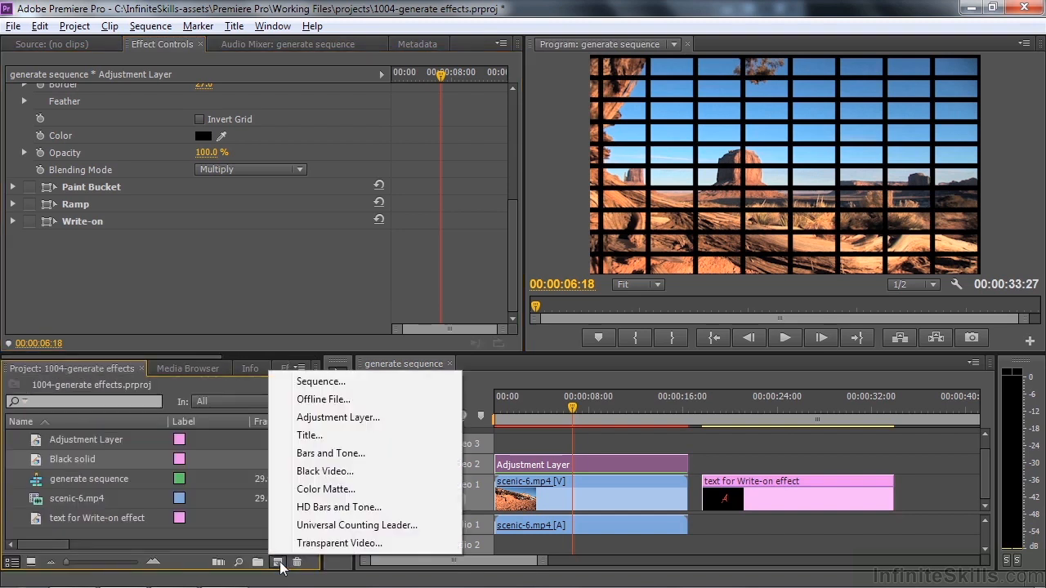
click(307, 492)
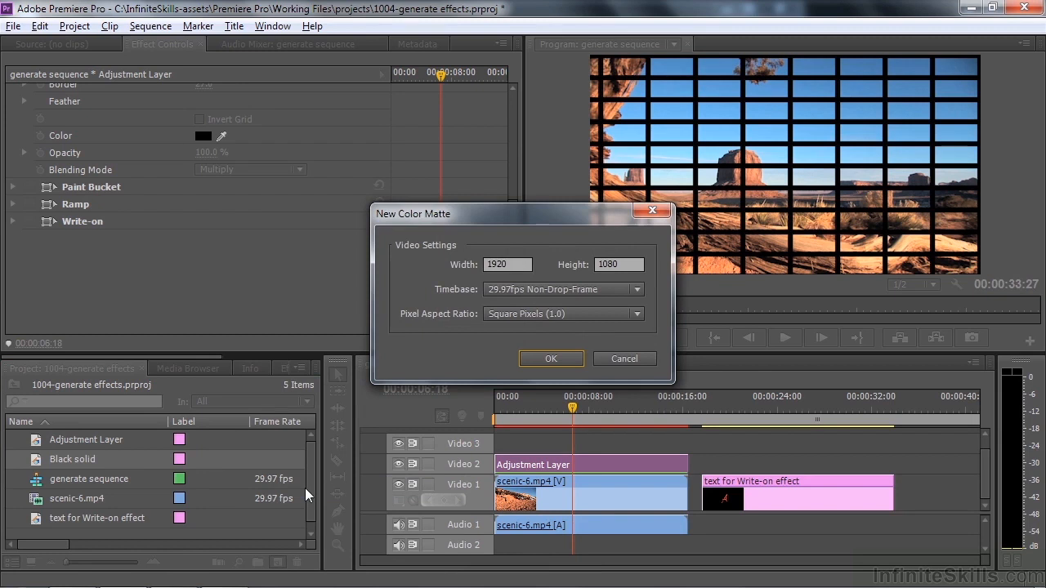
click(552, 359)
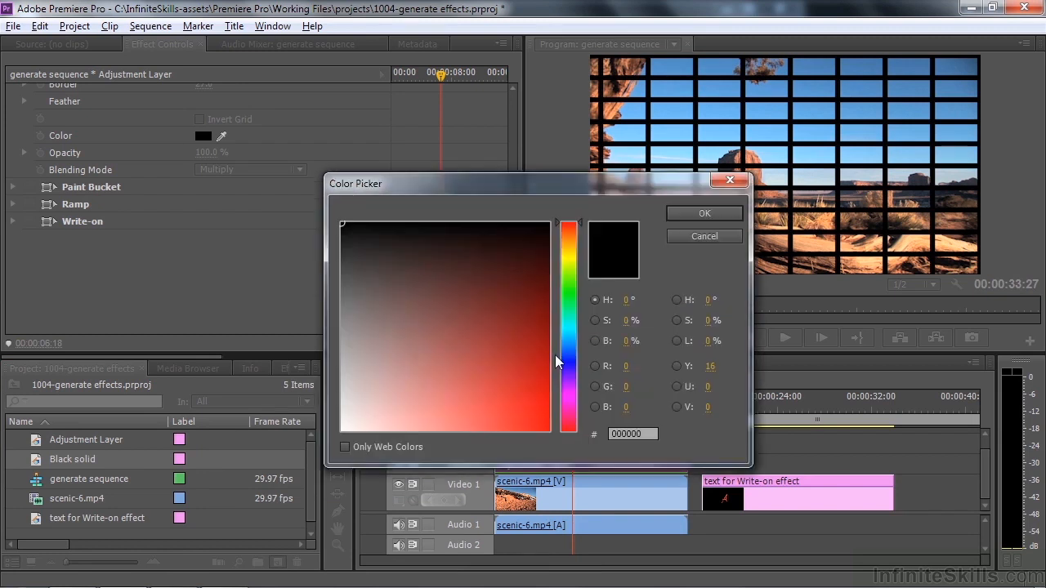
drag(503, 296, 325, 211)
click(704, 215)
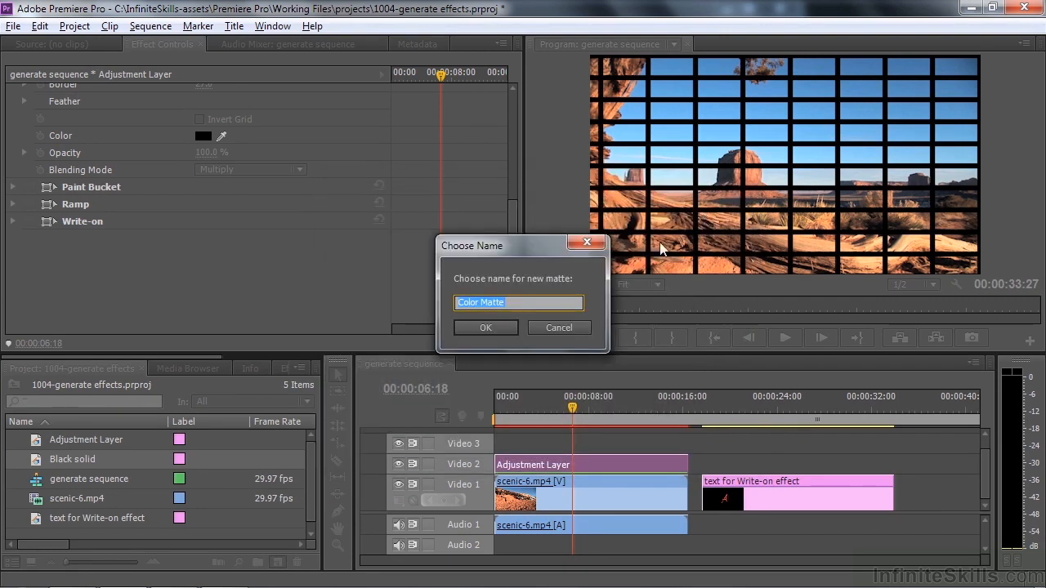
text(Black solid)
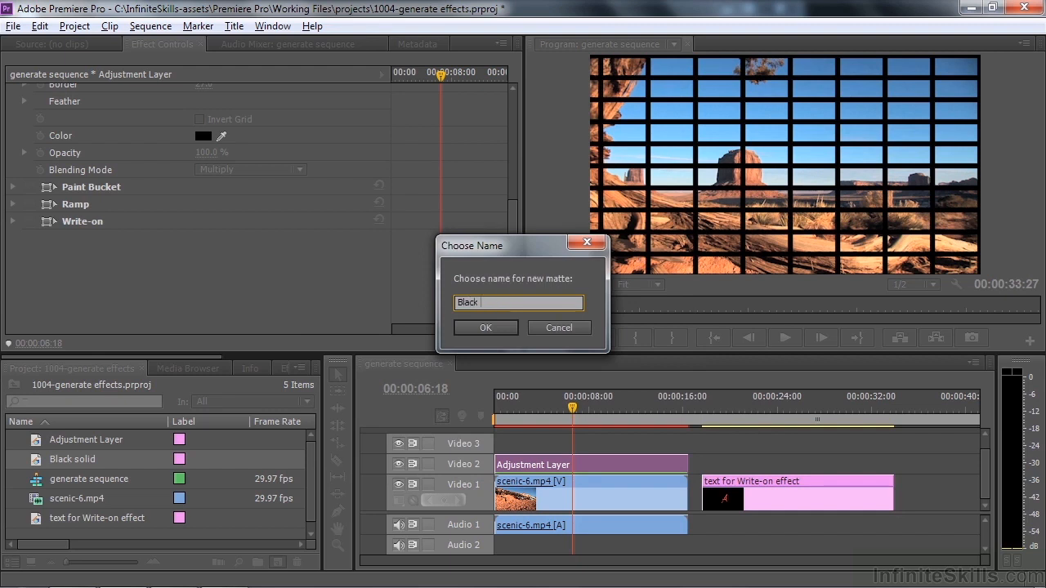
click(485, 327)
Place the new Black solid at the start of Video 3, extend it to the Adjustment Layer's end and select it
drag(38, 480, 490, 450)
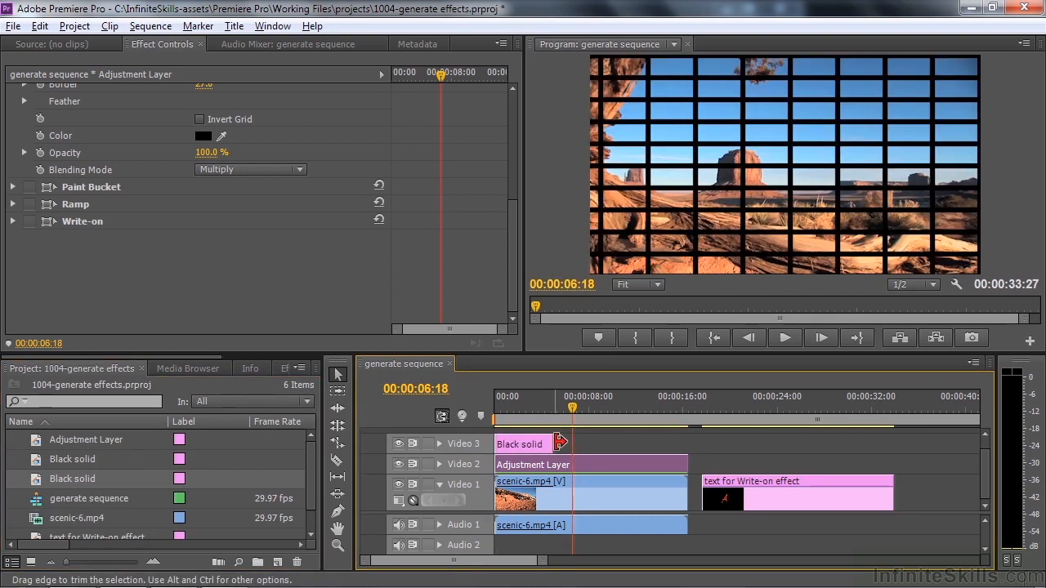
drag(553, 443, 688, 443)
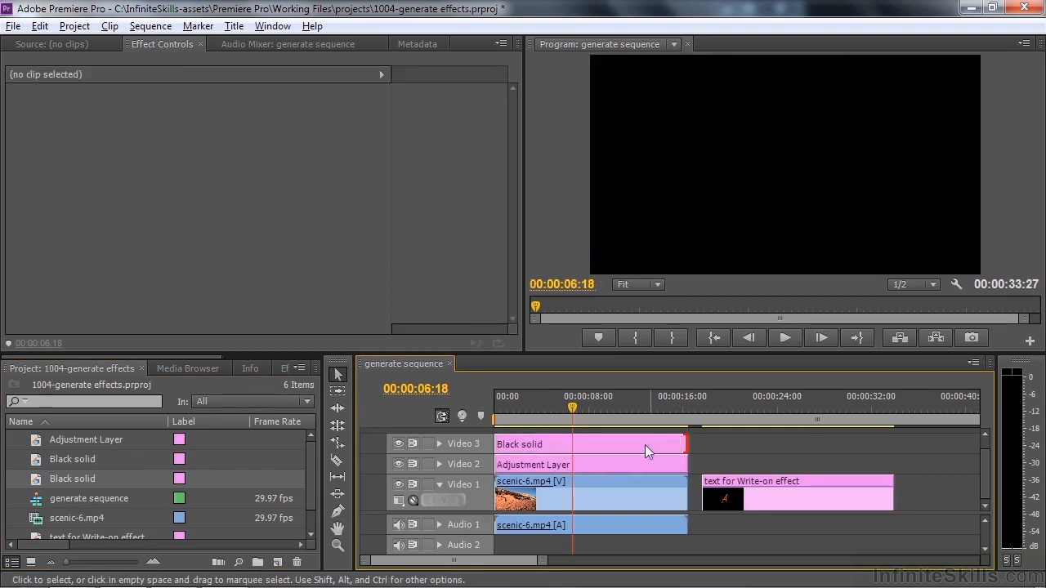
click(544, 442)
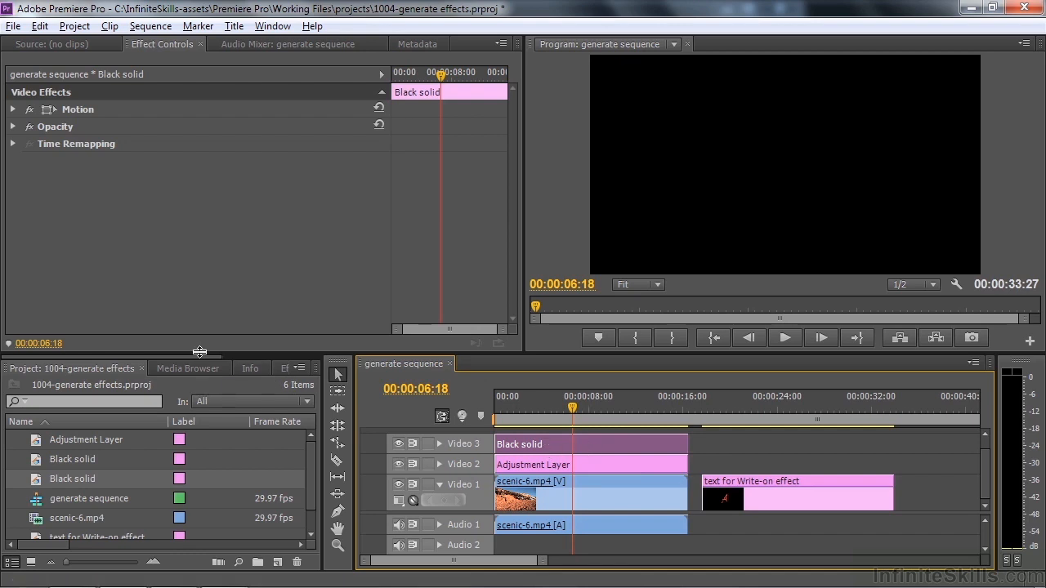
Apply the Corner Pin effect to the Black solid clip on Video 3
drag(202, 356, 334, 367)
click(160, 370)
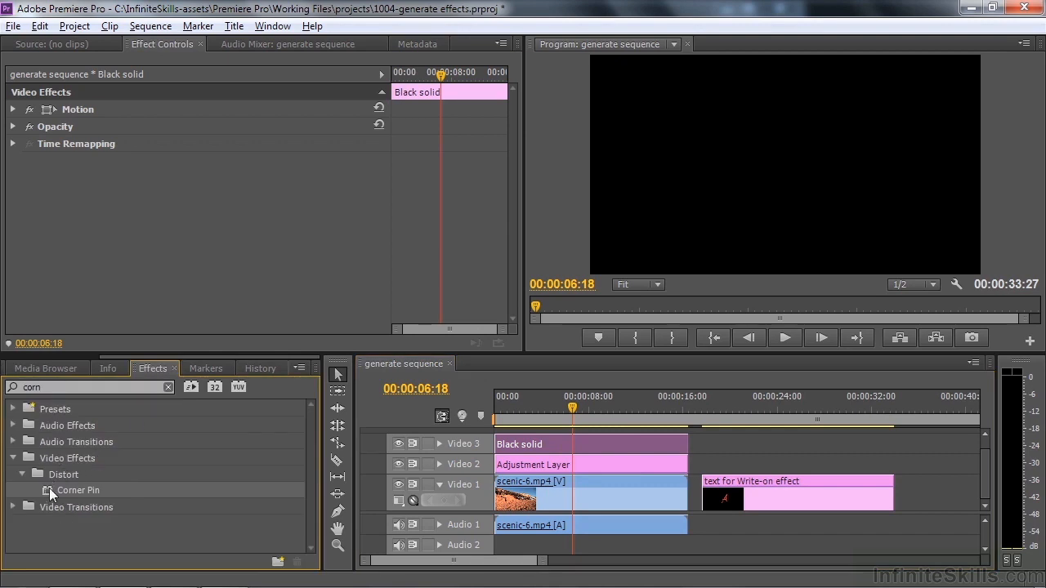
drag(49, 490, 535, 448)
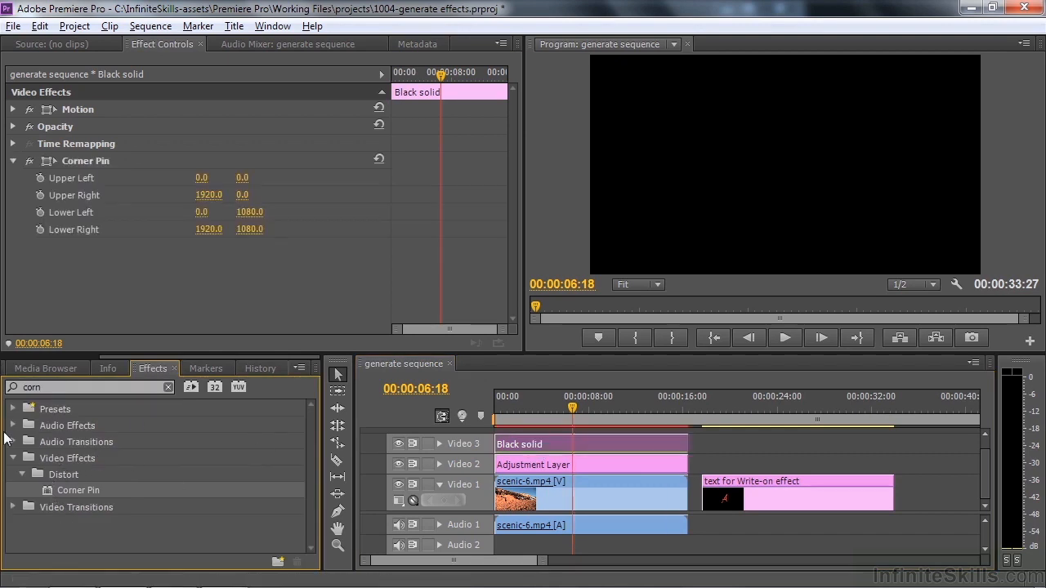
Clear the effects search, apply the Generate effect Grid to Black solid and hide the Video 2 track
click(48, 386)
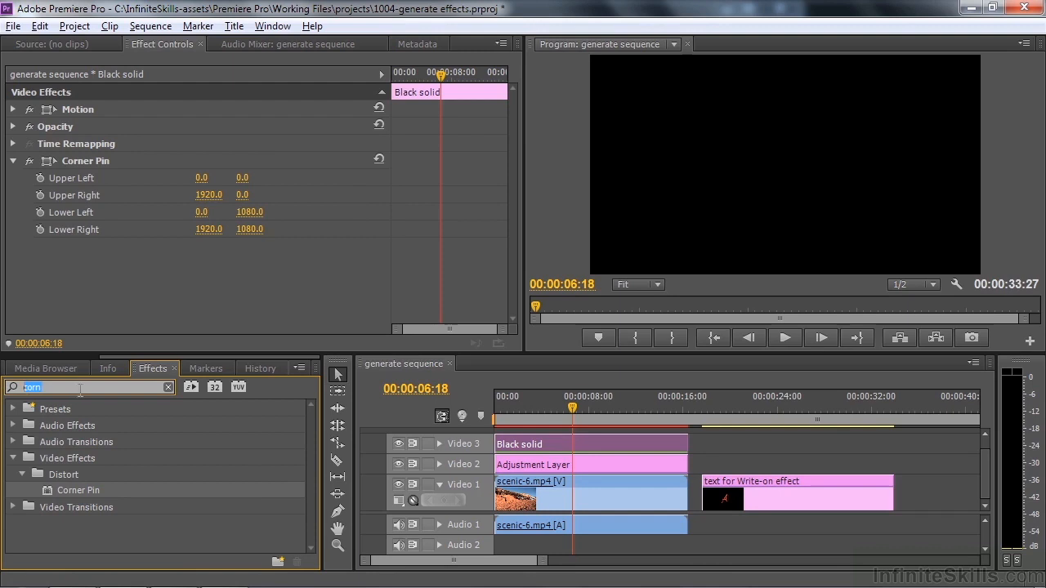
key(BackSpace)
click(13, 456)
drag(306, 438, 307, 492)
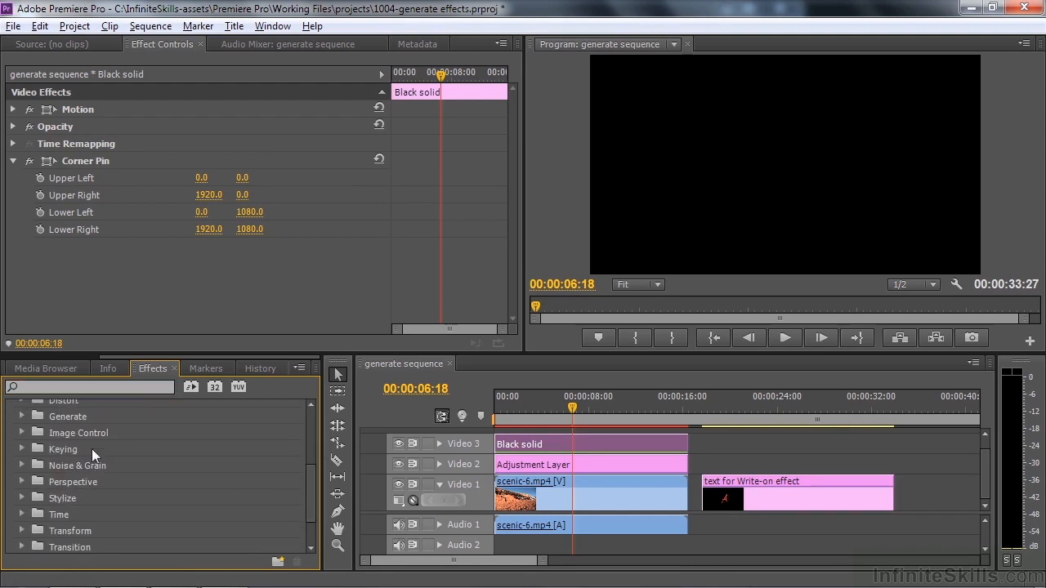
click(22, 417)
drag(49, 526, 523, 444)
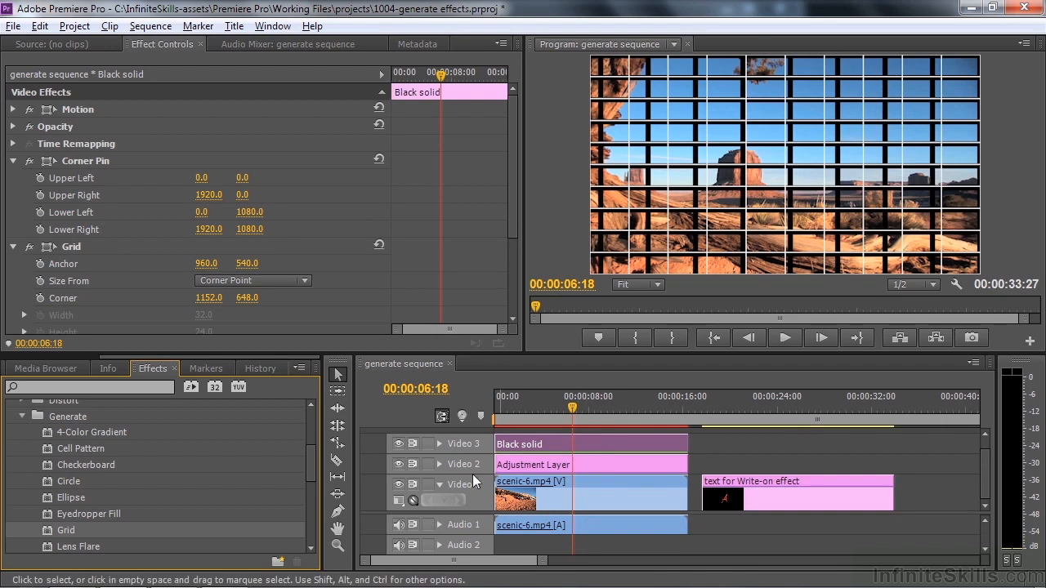
click(400, 465)
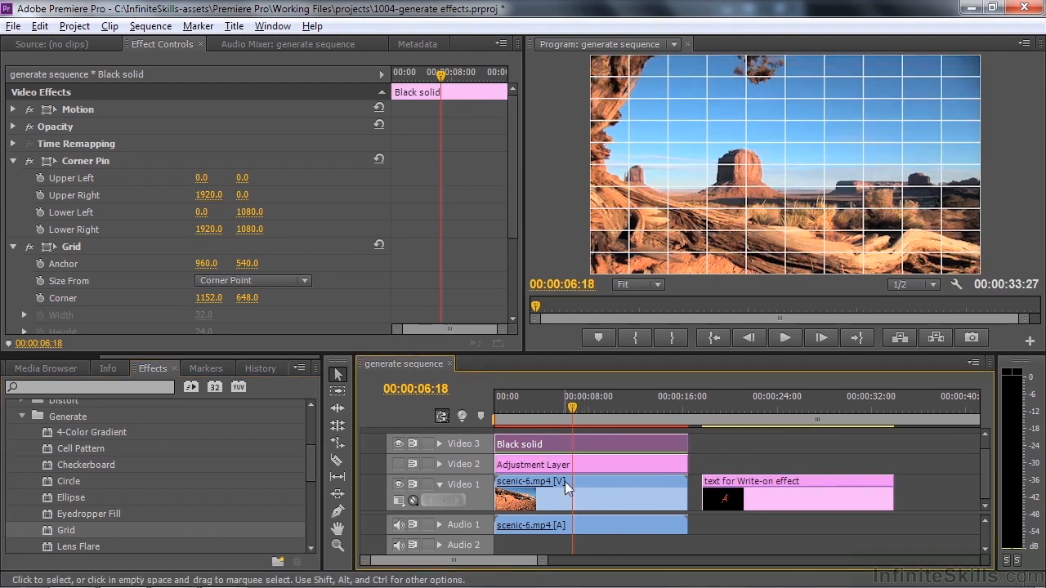
Set the Border of Black solid's Grid to 20 and its Color to black (000000)
drag(513, 196, 521, 294)
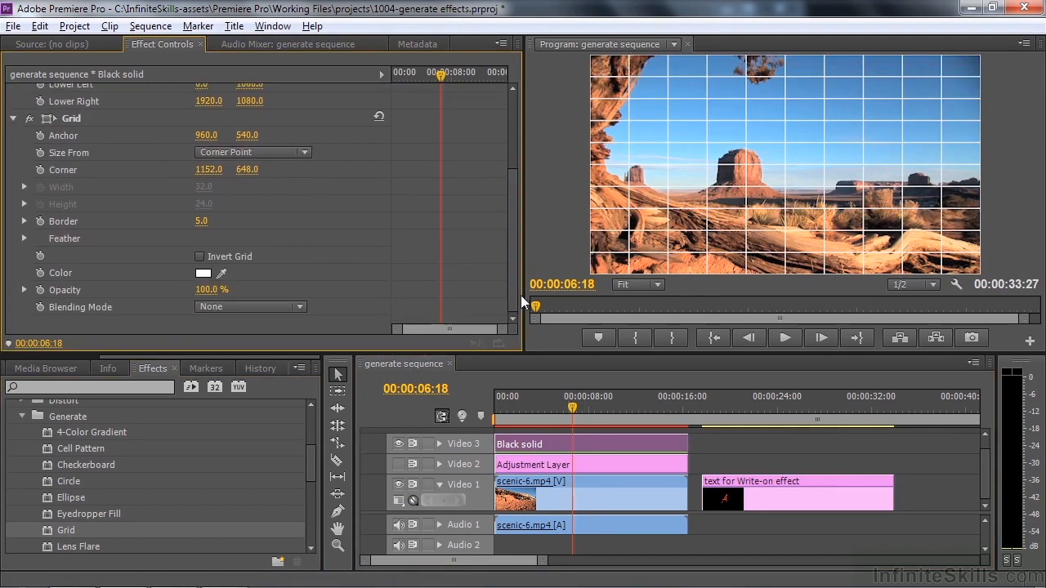
drag(200, 224, 212, 225)
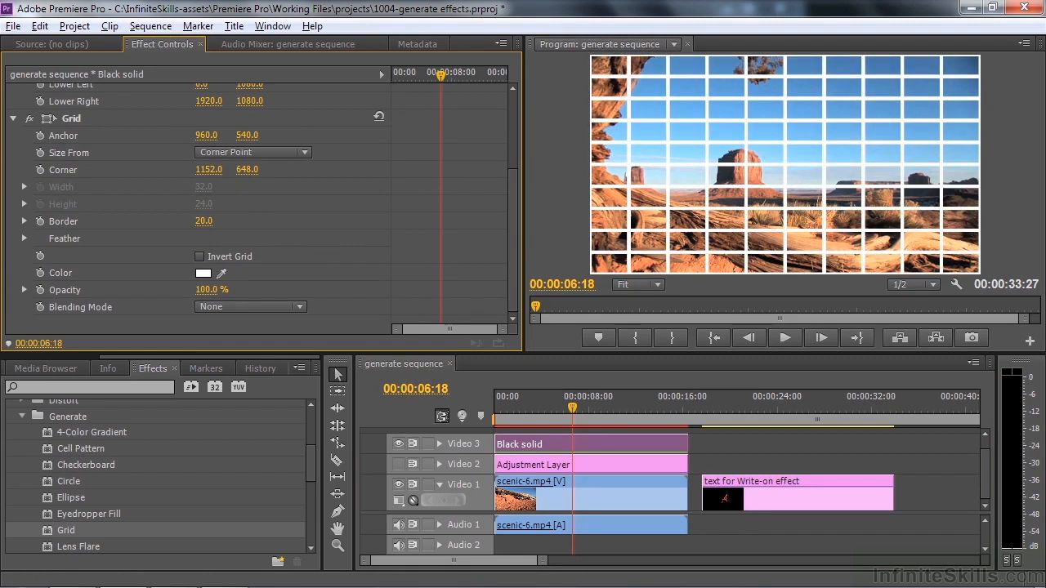
click(204, 273)
click(357, 222)
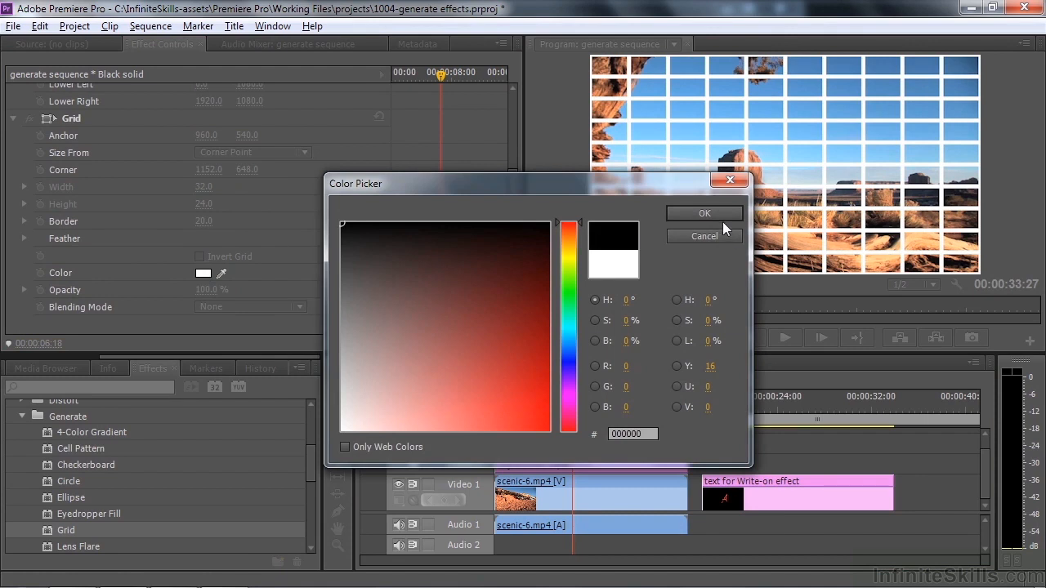
click(713, 214)
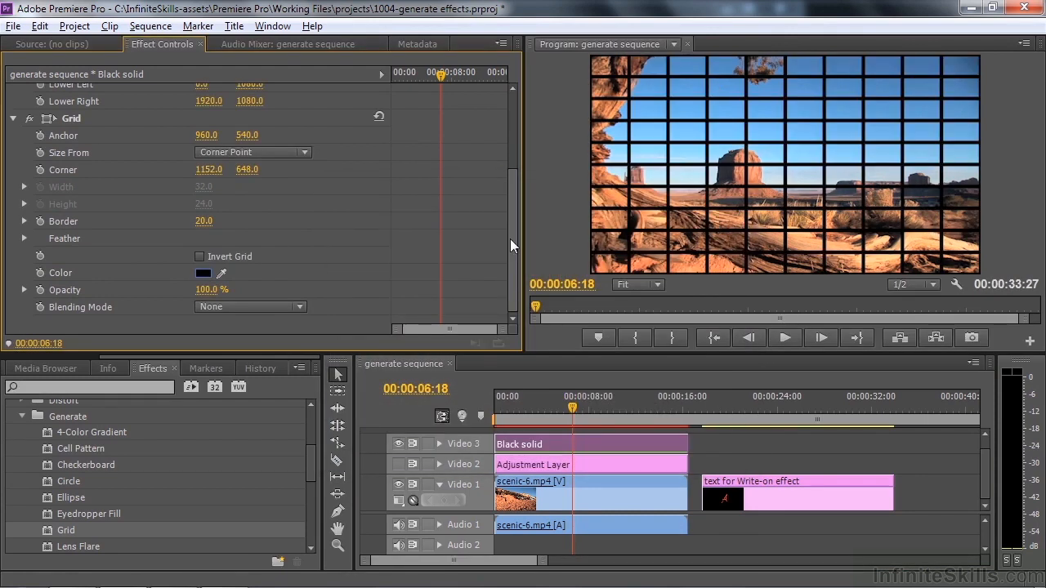
Try to move the Corner Pin's Upper Left corner on Black solid to about 470, 570, and undo the move
drag(510, 241, 140, 170)
click(49, 152)
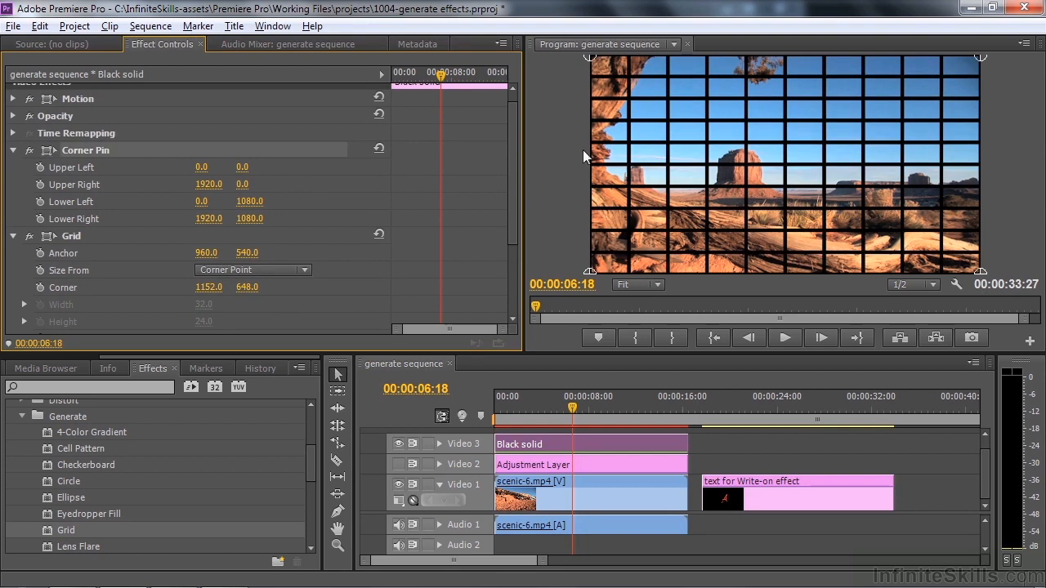
drag(590, 57, 686, 172)
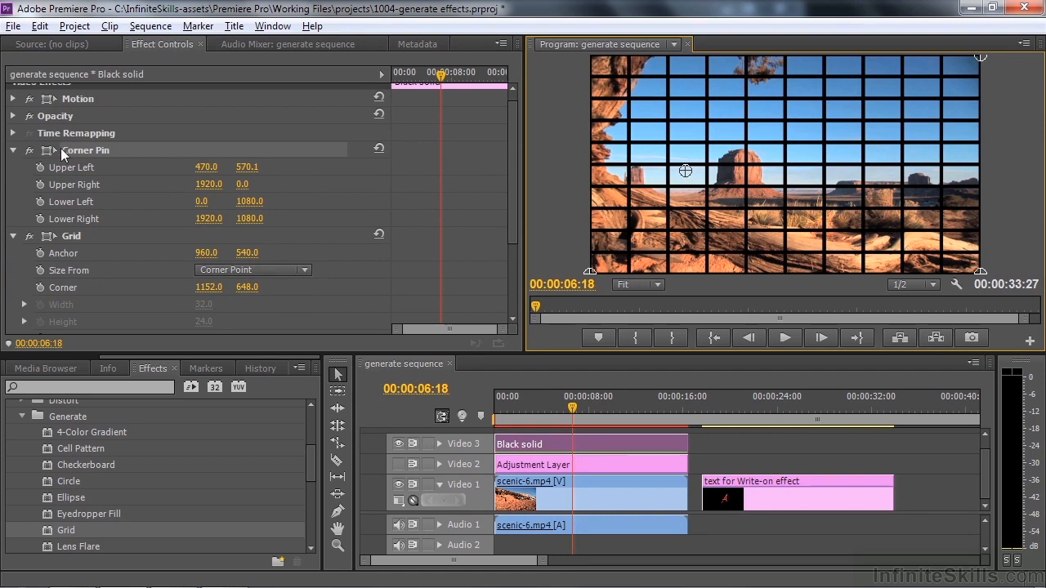
key(ctrl+z)
Collapse the Grid settings and reorder Black solid's effects so that Corner Pin sits below Grid
click(12, 237)
drag(47, 163, 51, 265)
click(311, 178)
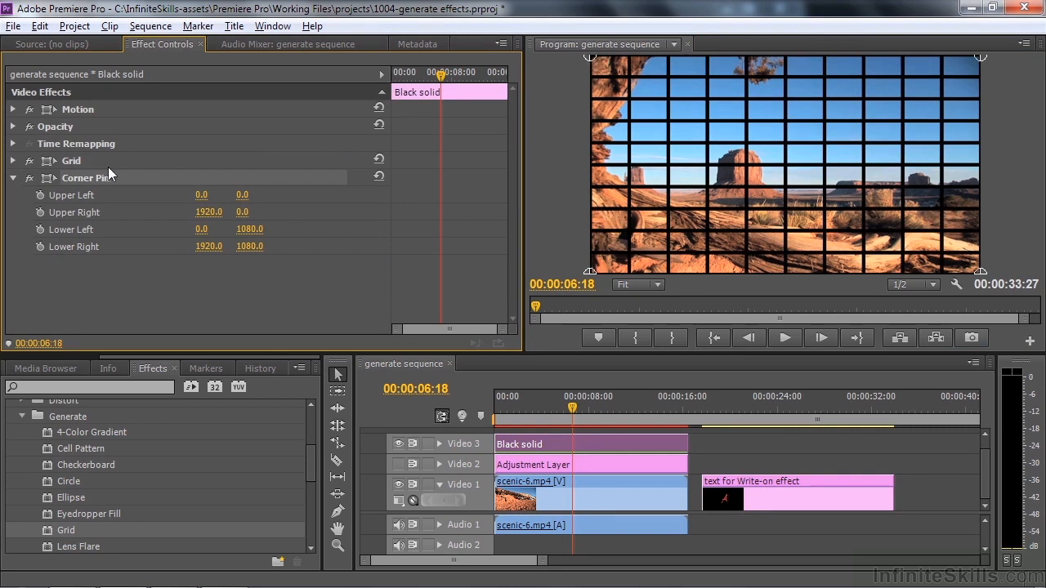
Move the Corner Pin's Upper Left to about 261, 699, Upper Right to about 1659, 663 and Lower Left to about -161, 1088
drag(590, 57, 591, 169)
drag(979, 57, 927, 189)
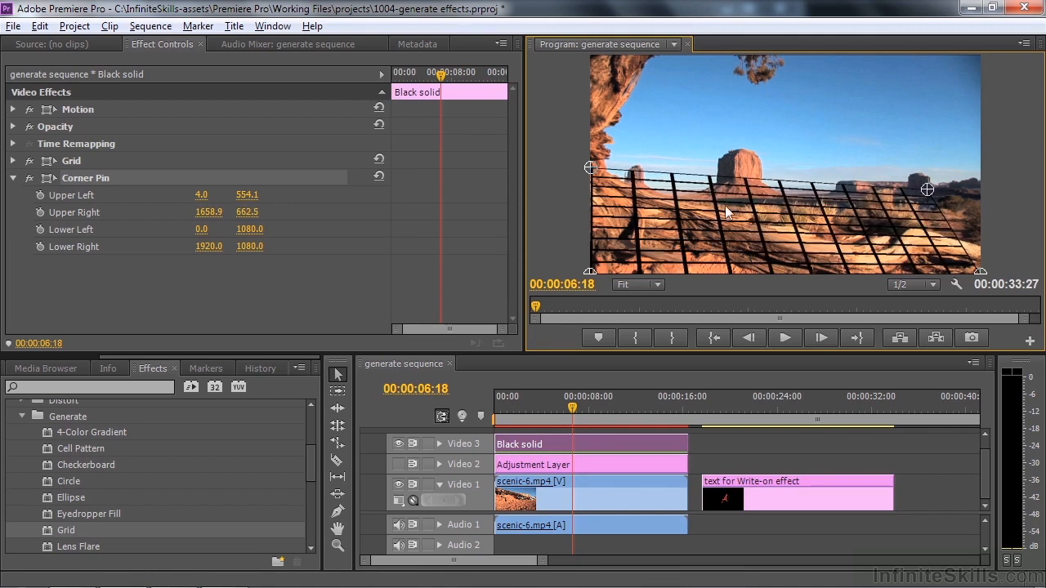
drag(596, 171, 643, 197)
drag(589, 270, 565, 286)
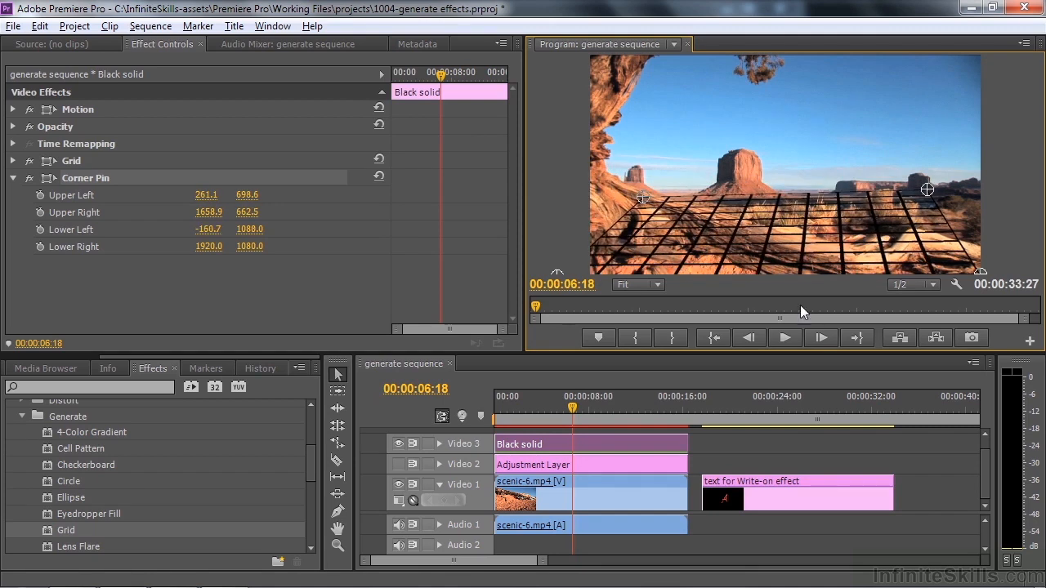
Move the Lower Right corner to about 2193, 1152 and refine Upper Right to about 1623, 711 and Upper Left to about 313, 699
drag(980, 274, 1036, 290)
drag(928, 190, 933, 197)
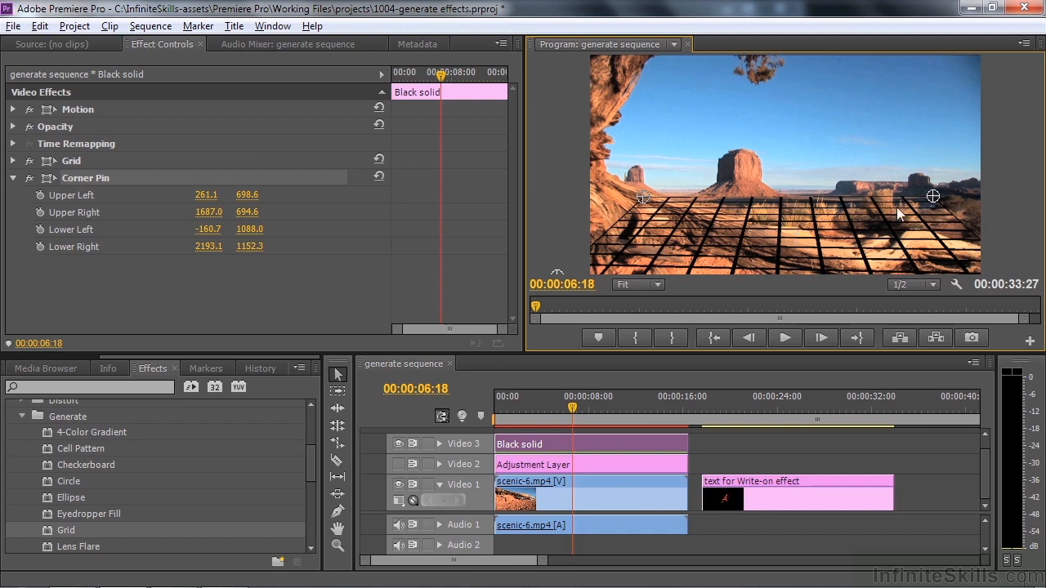
drag(933, 196, 920, 199)
drag(643, 198, 653, 198)
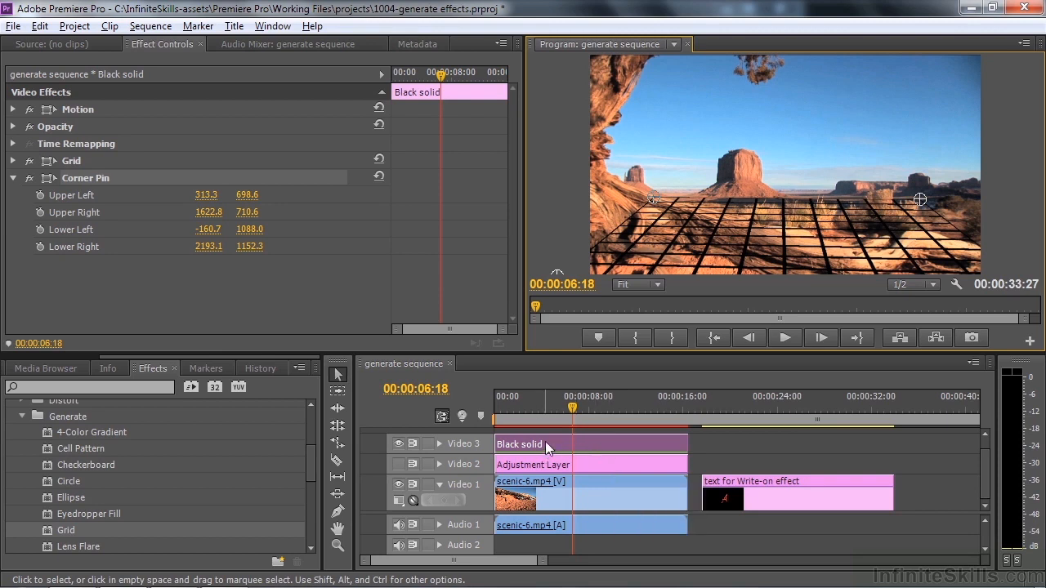
Move the Black solid clip along Video 3 past the end of the text clip and show Video 2 again
drag(545, 441, 956, 446)
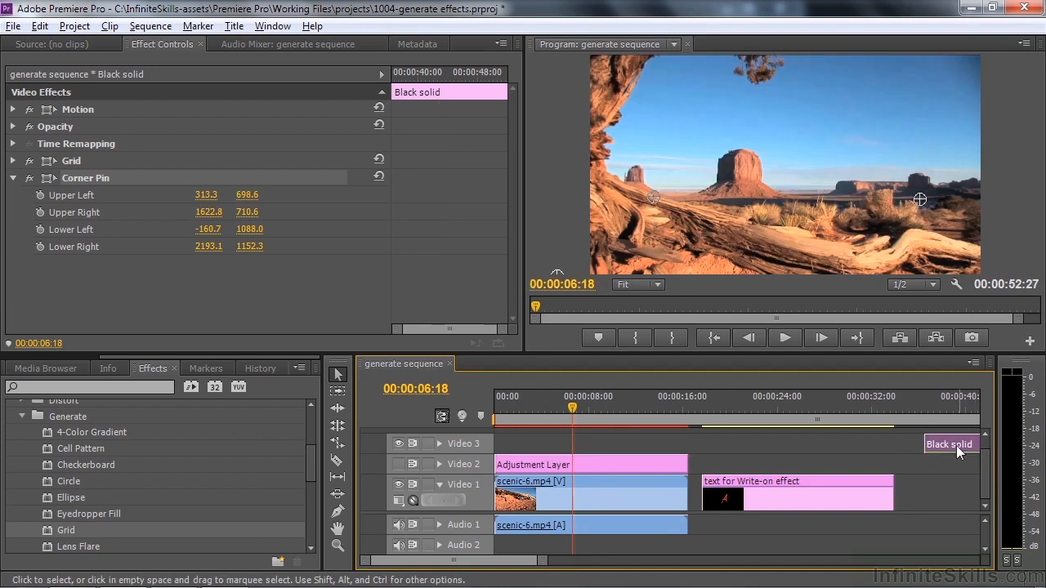
click(396, 464)
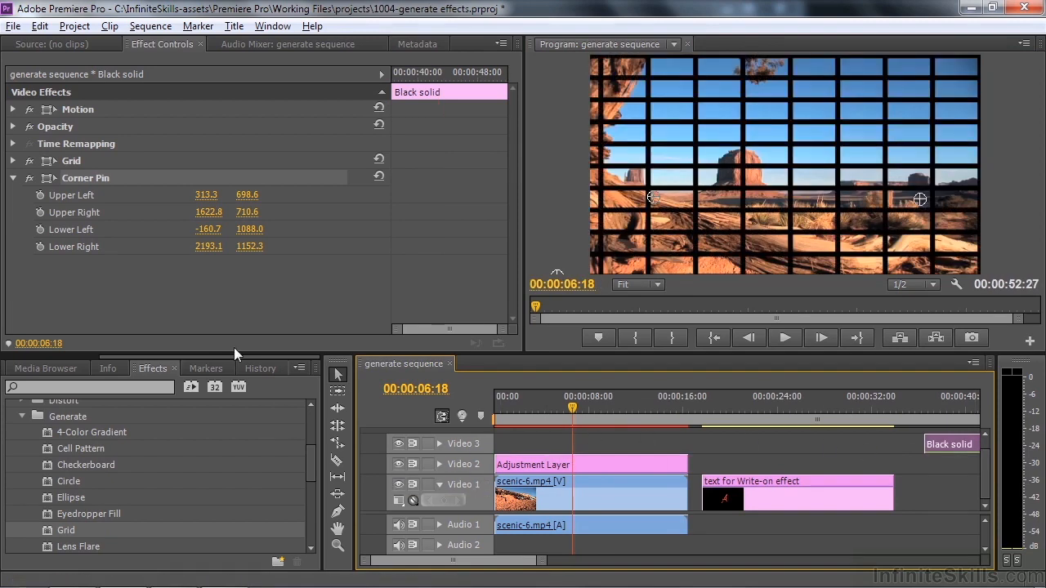
Select the Adjustment Layer, collapse its Grid settings and turn the Grid effect off
click(555, 462)
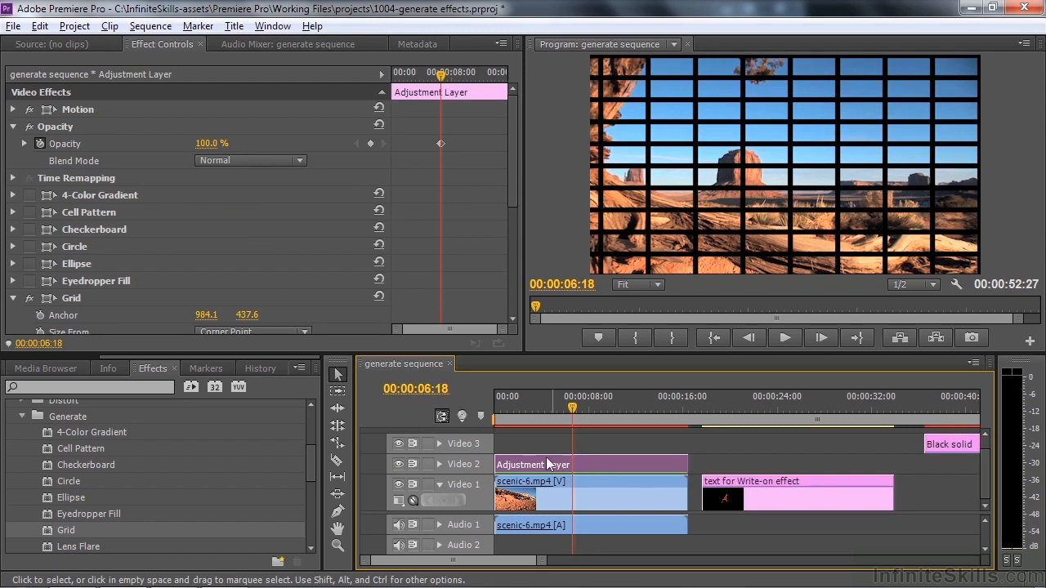
mouse_move(510, 174)
mouse_down()
mouse_move(514, 294)
mouse_move(511, 262)
mouse_up()
click(12, 112)
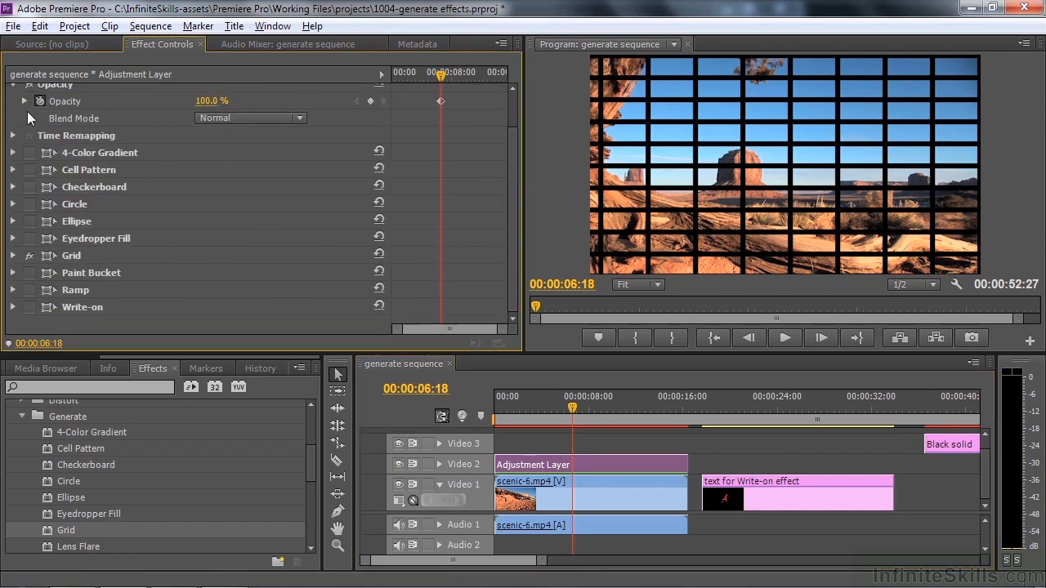
click(29, 255)
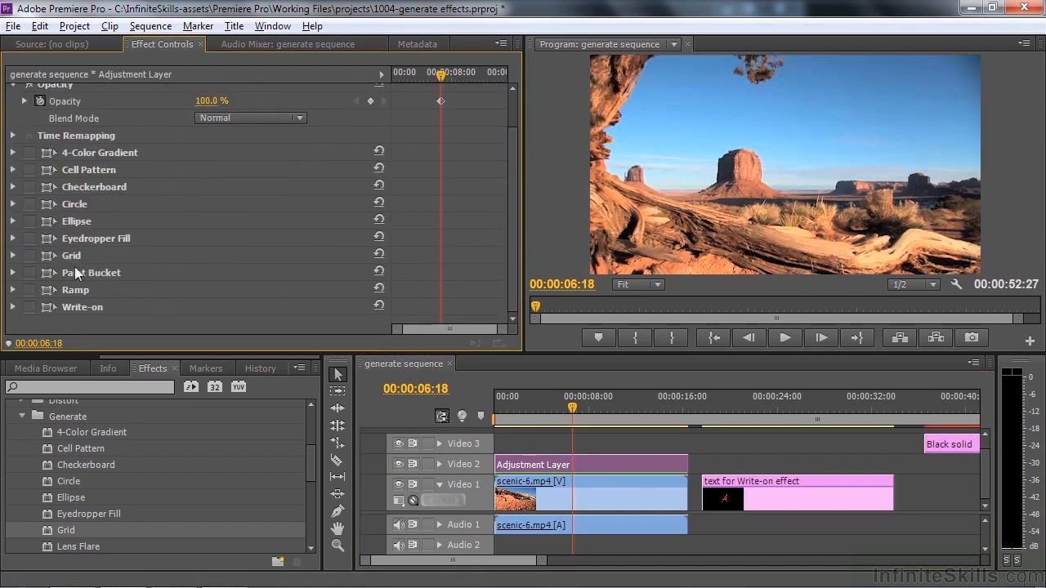
Turn on the Adjustment Layer's Paint Bucket effect, expand its settings and show its fill point handle
click(29, 274)
click(12, 273)
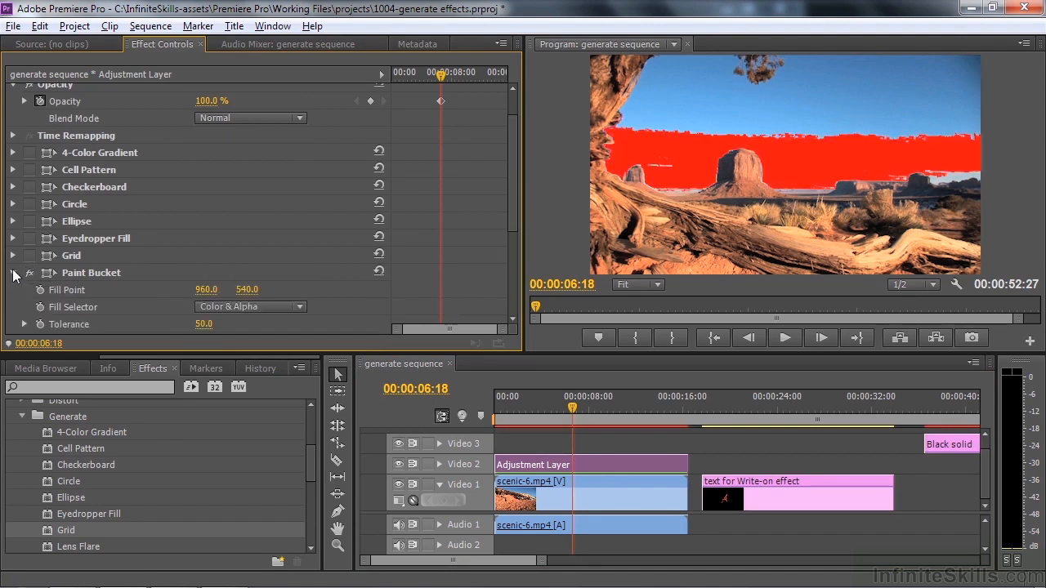
drag(509, 214, 504, 270)
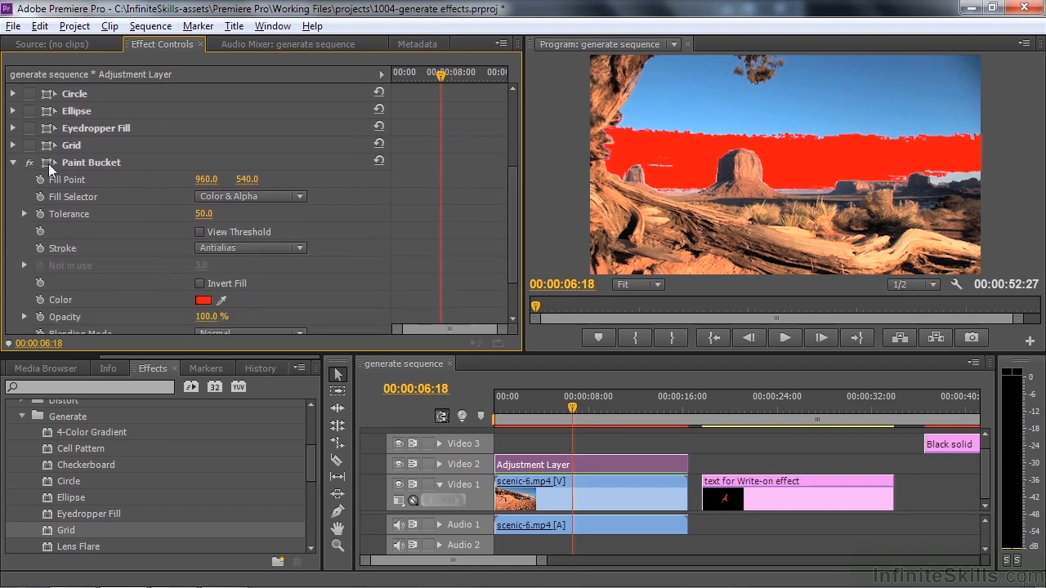
click(48, 164)
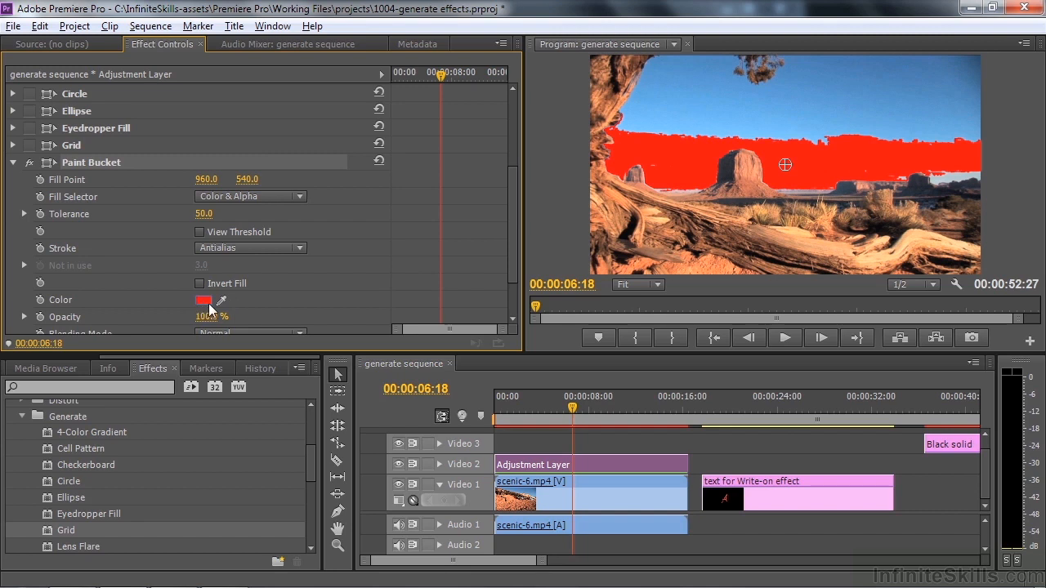
Move the Paint Bucket's fill point into the sky at about 1265, 474 and raise its Tolerance to 111
drag(508, 234, 508, 266)
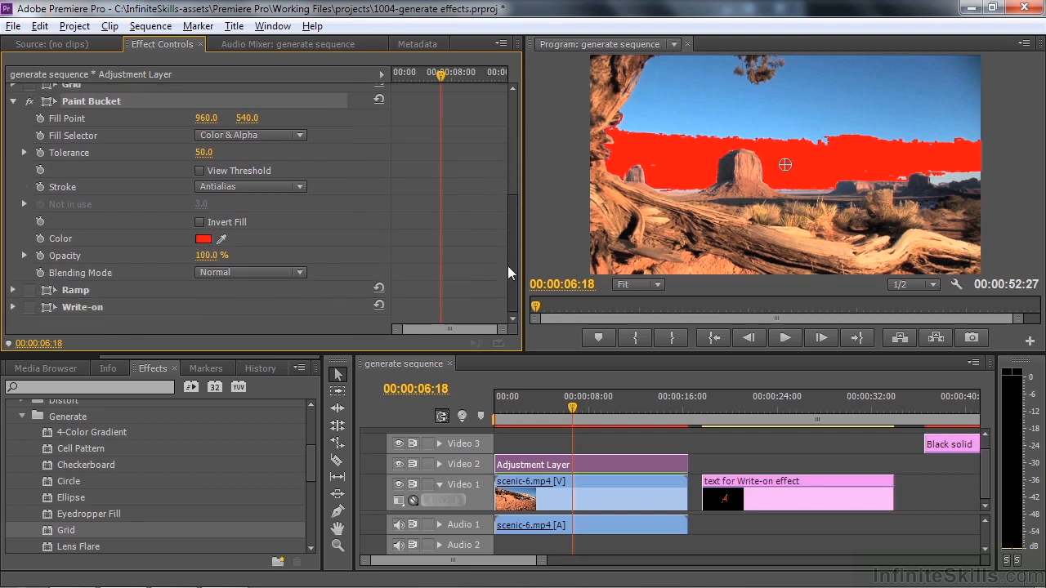
mouse_move(789, 164)
mouse_down()
mouse_move(813, 102)
mouse_move(930, 103)
mouse_move(849, 164)
mouse_up()
mouse_move(845, 168)
mouse_down()
mouse_move(850, 133)
mouse_move(901, 101)
mouse_move(927, 99)
mouse_move(857, 116)
mouse_move(847, 151)
mouse_up()
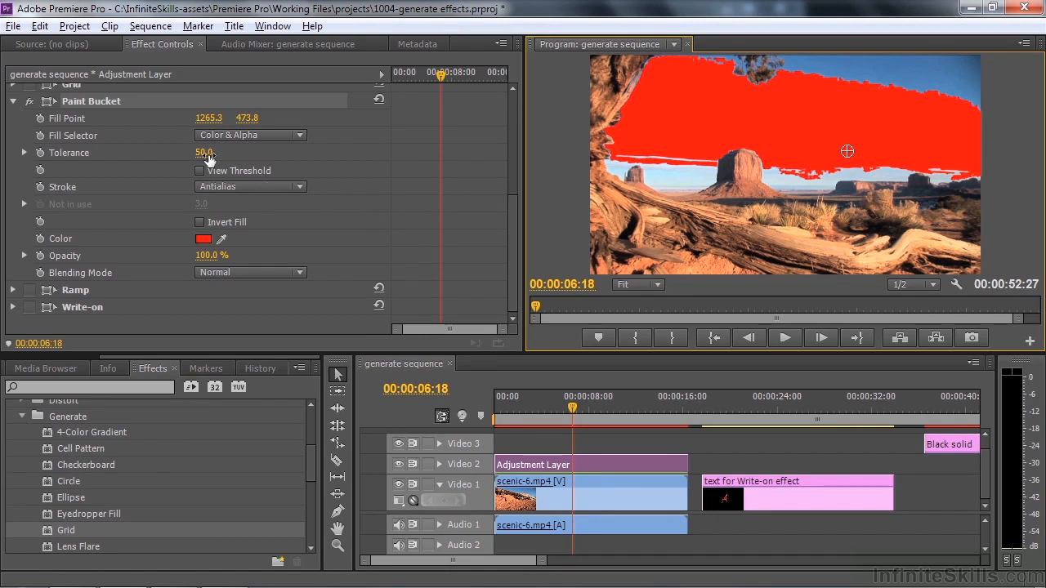
drag(201, 156, 250, 156)
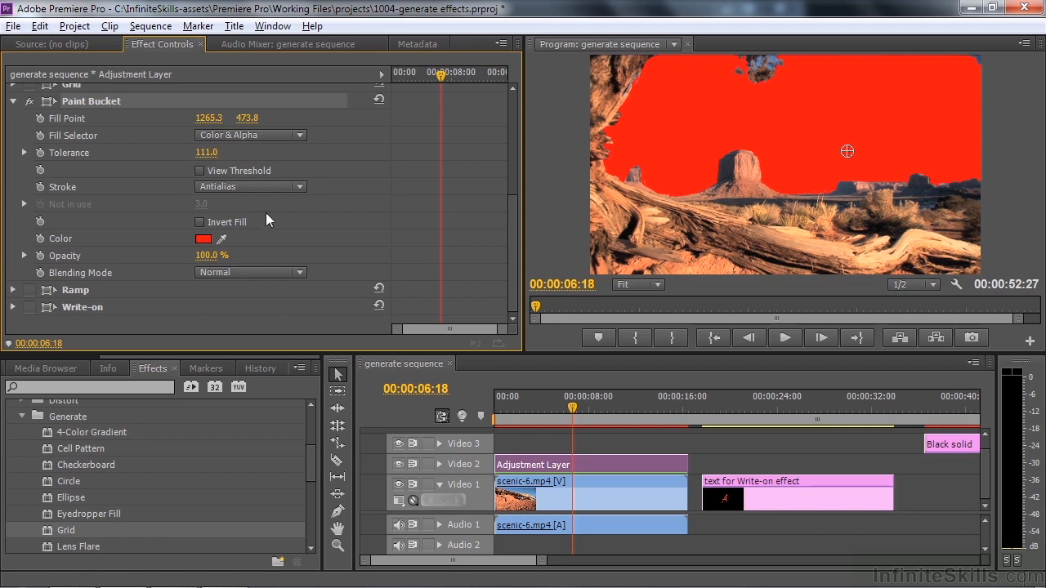
Try the Multiply blending mode on the Paint Bucket fill and switch it to Soft Light
click(299, 273)
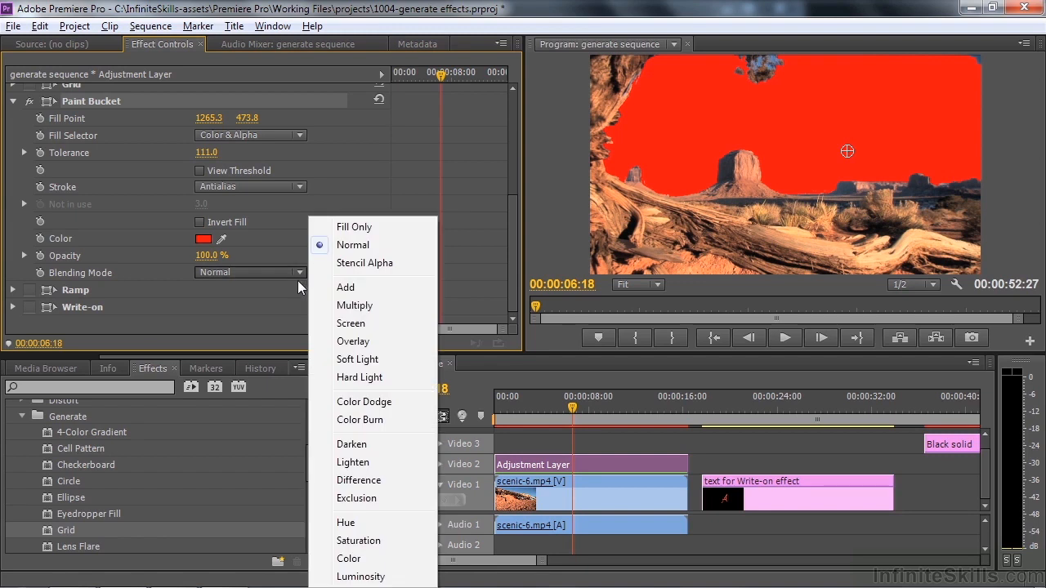
click(364, 306)
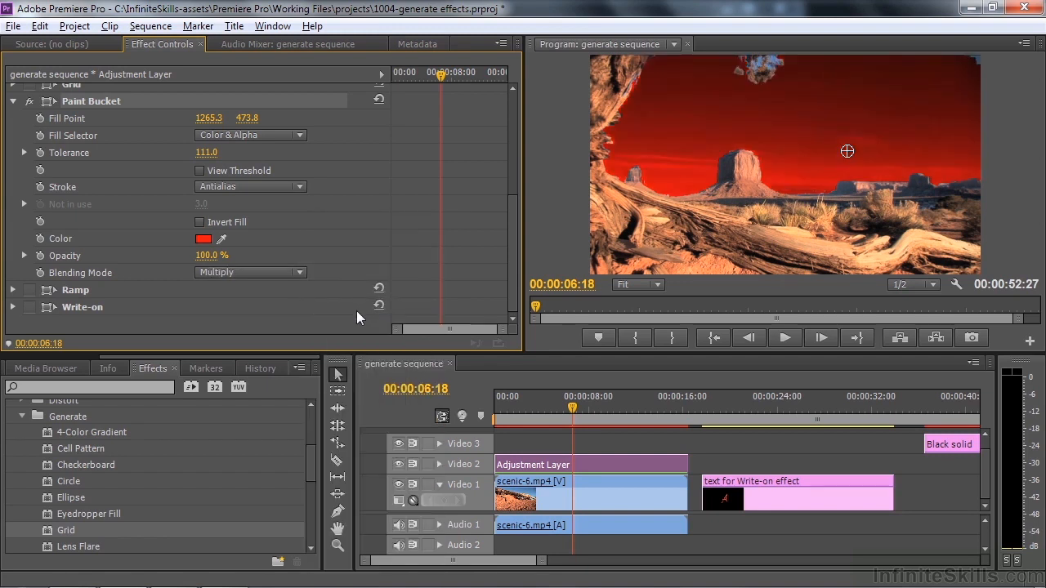
click(305, 270)
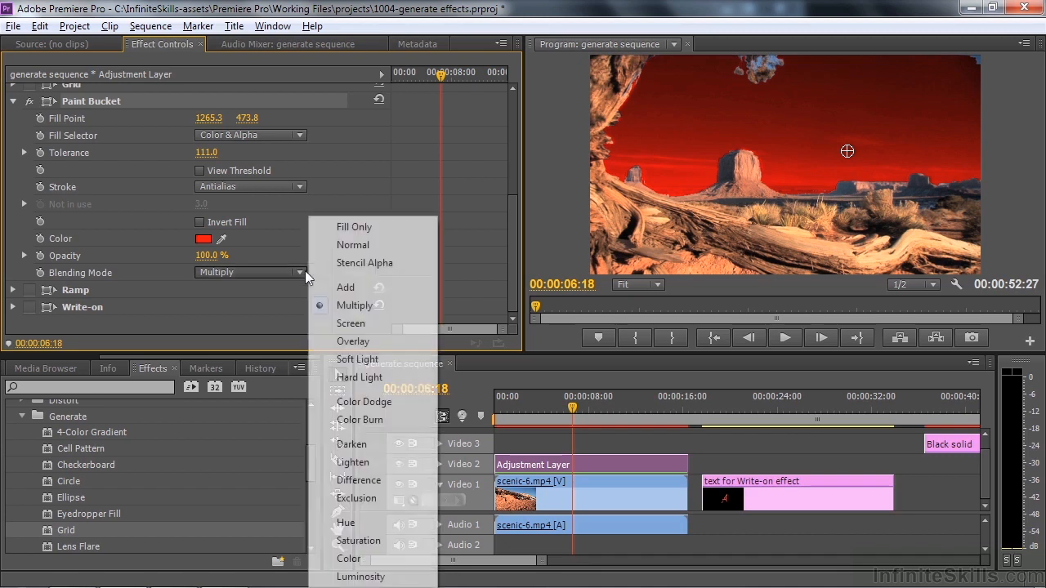
click(360, 362)
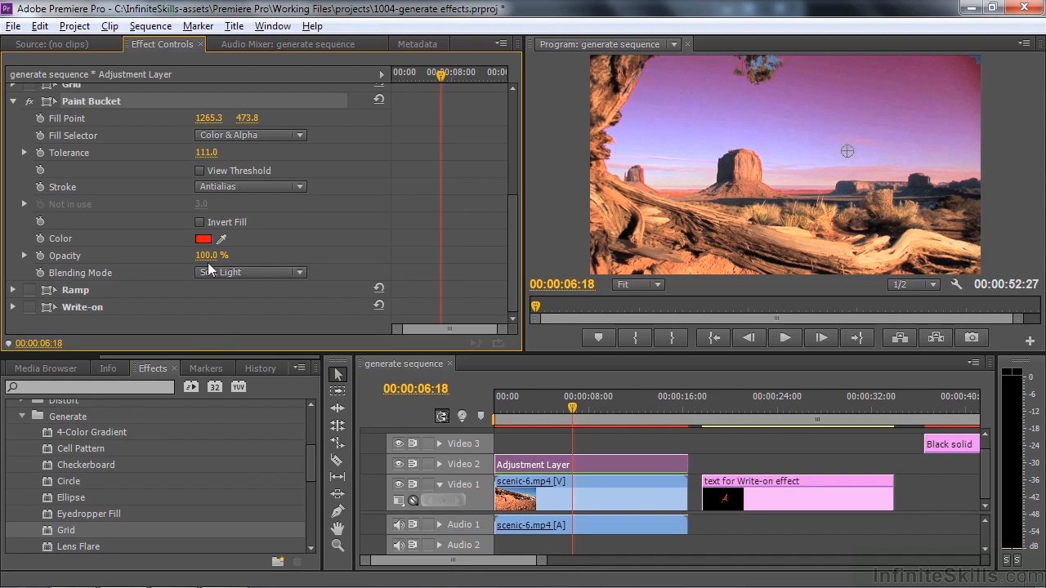
Invert the Paint Bucket fill and lower its Opacity to 61 %
mouse_move(206, 258)
mouse_down()
mouse_move(180, 259)
mouse_move(214, 258)
mouse_move(196, 256)
mouse_up()
click(199, 222)
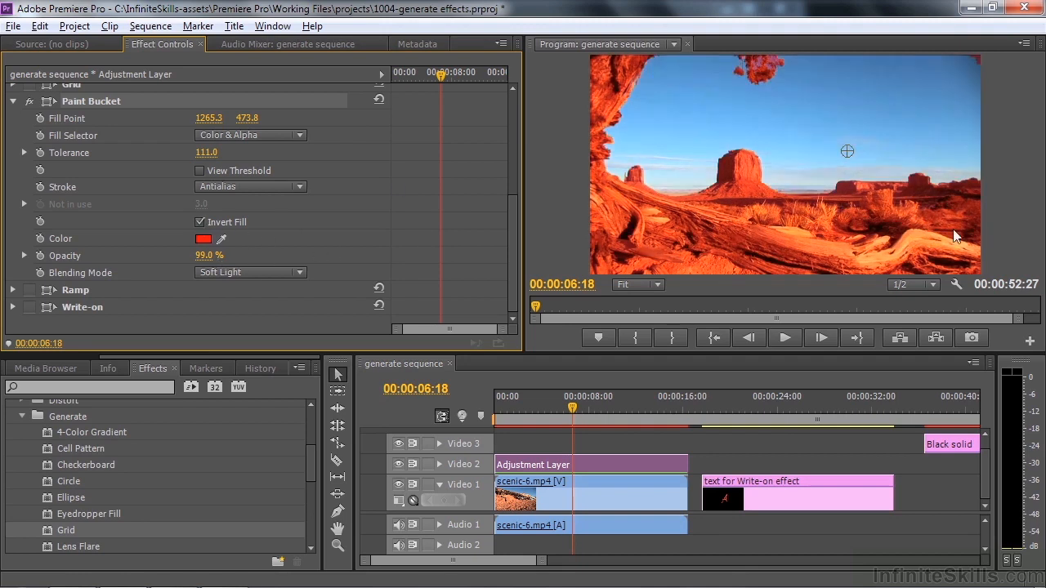
drag(202, 255, 180, 255)
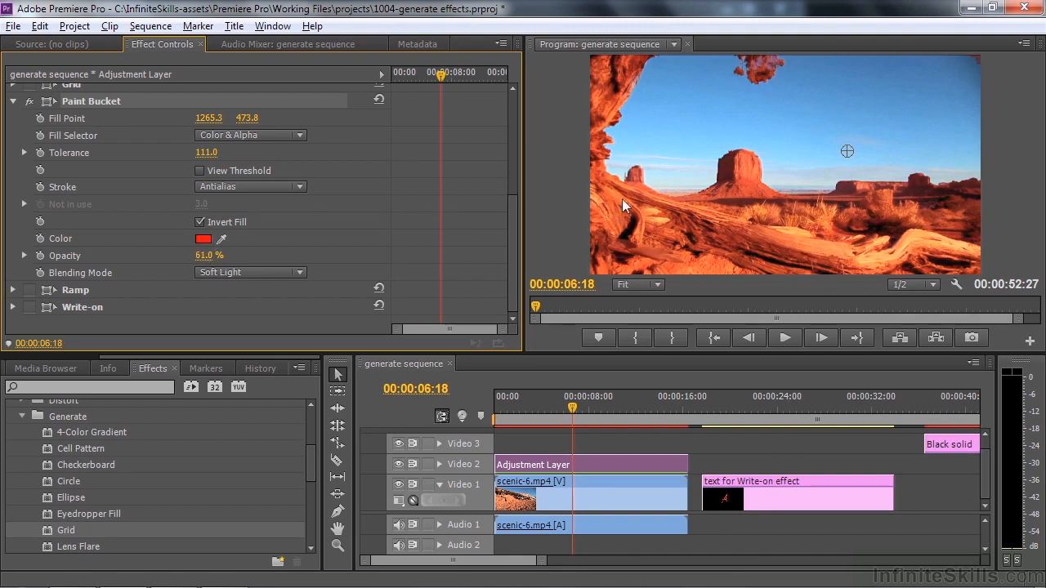
Change the Paint Bucket's fill color to purple 9D15BA
click(203, 239)
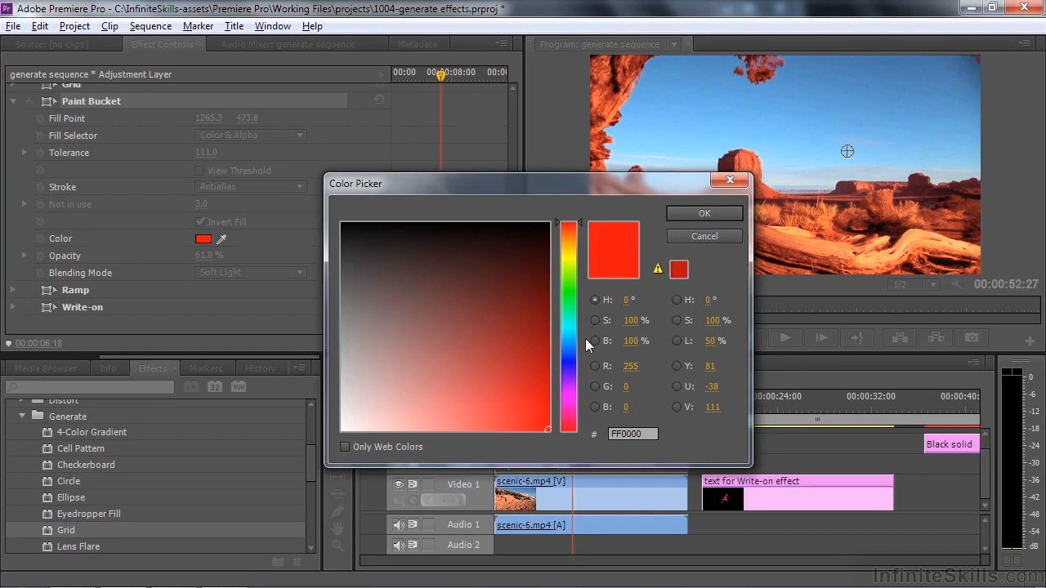
click(571, 393)
click(525, 374)
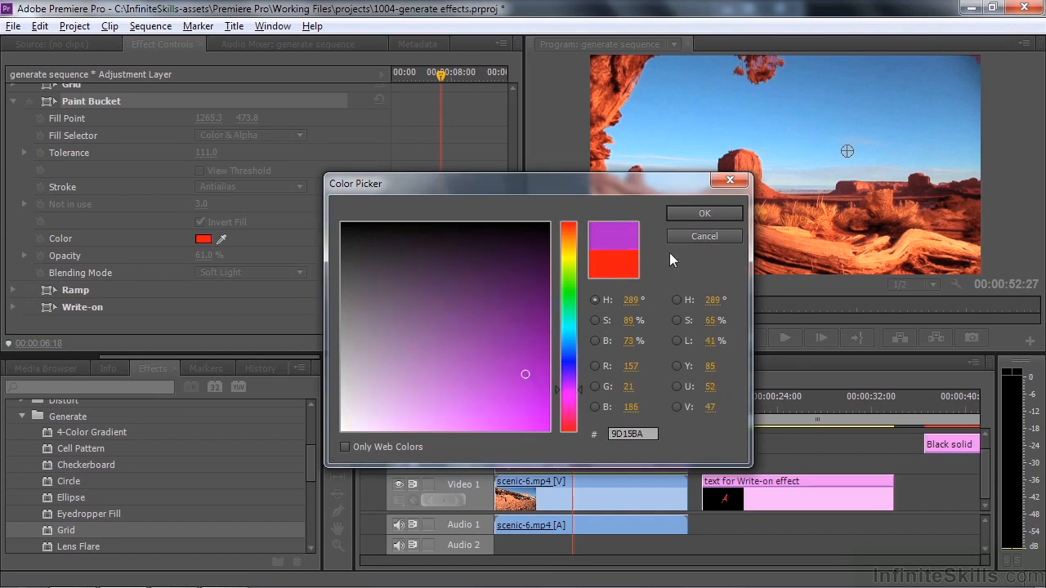
click(693, 213)
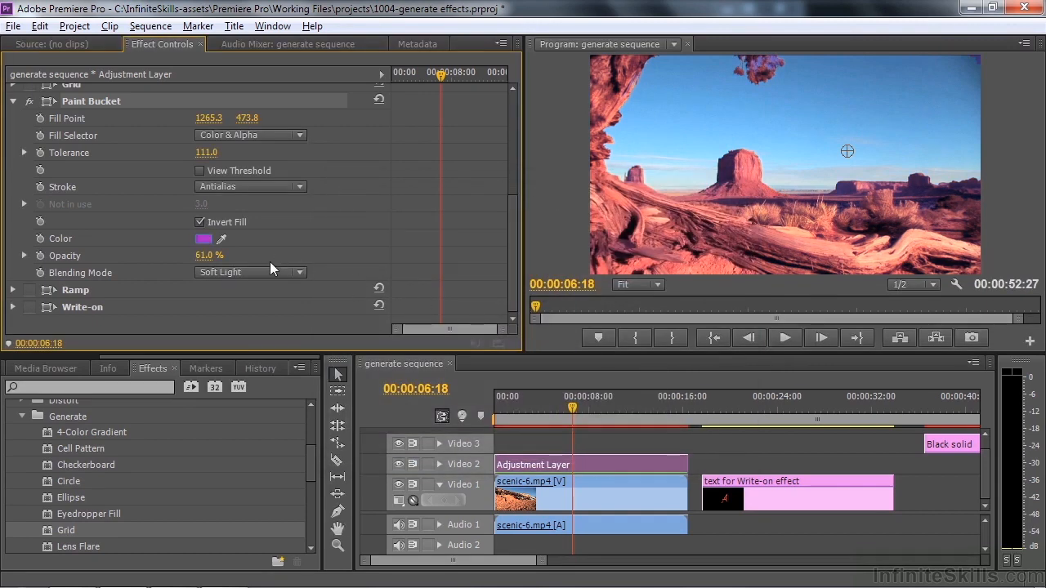
Set the Paint Bucket's Opacity to 100 % with Multiply blending and move its fill point to about 912, 775 in the foreground
drag(205, 256, 245, 256)
click(295, 271)
click(353, 240)
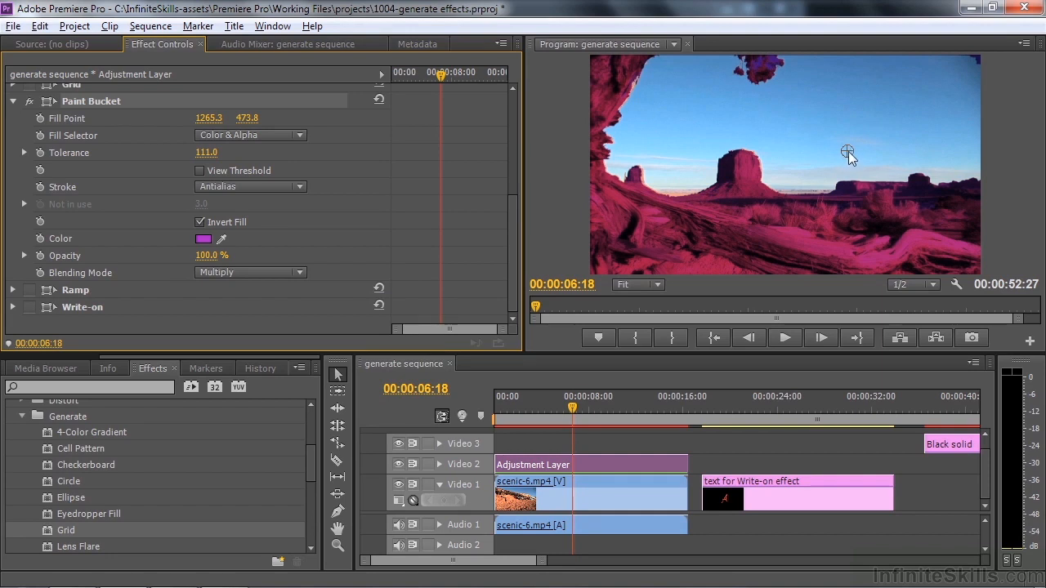
mouse_move(848, 153)
mouse_down()
mouse_move(805, 133)
mouse_move(816, 139)
mouse_move(780, 215)
mouse_move(757, 205)
mouse_move(776, 212)
mouse_up()
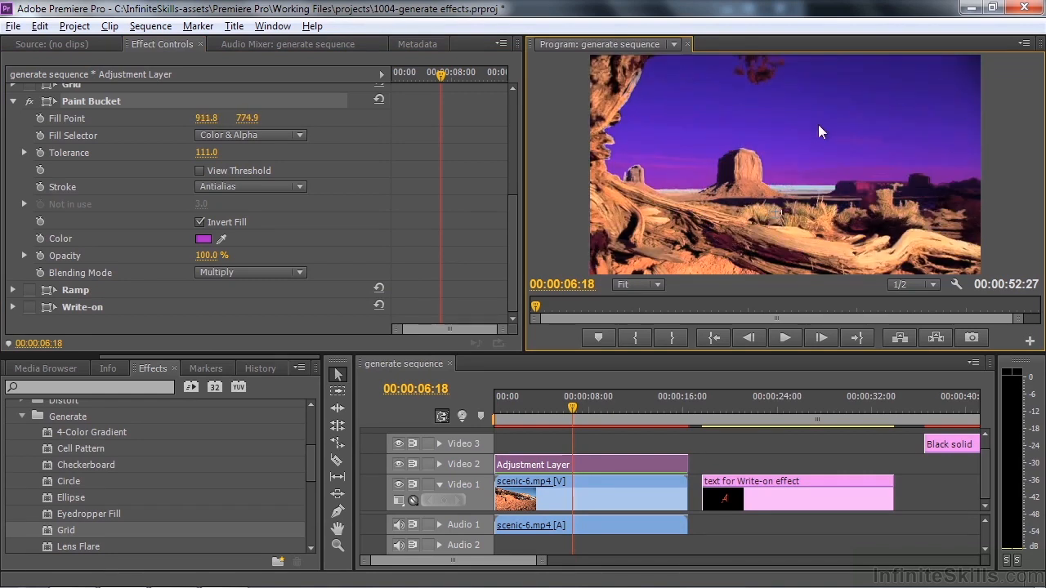
Turn off and collapse the Paint Bucket effect, and turn on the Ramp effect with its settings expanded
click(30, 101)
click(13, 101)
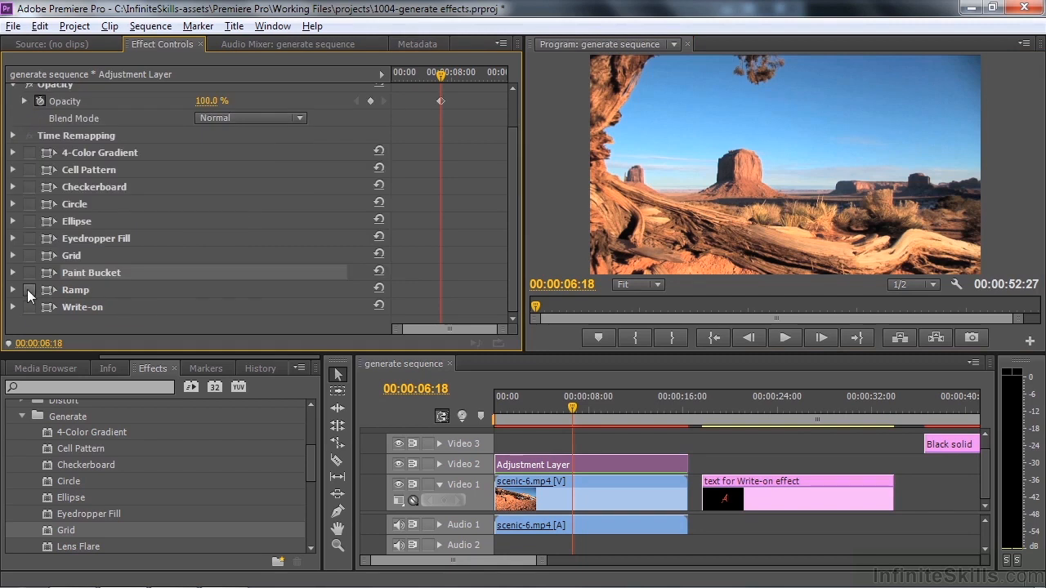
click(28, 290)
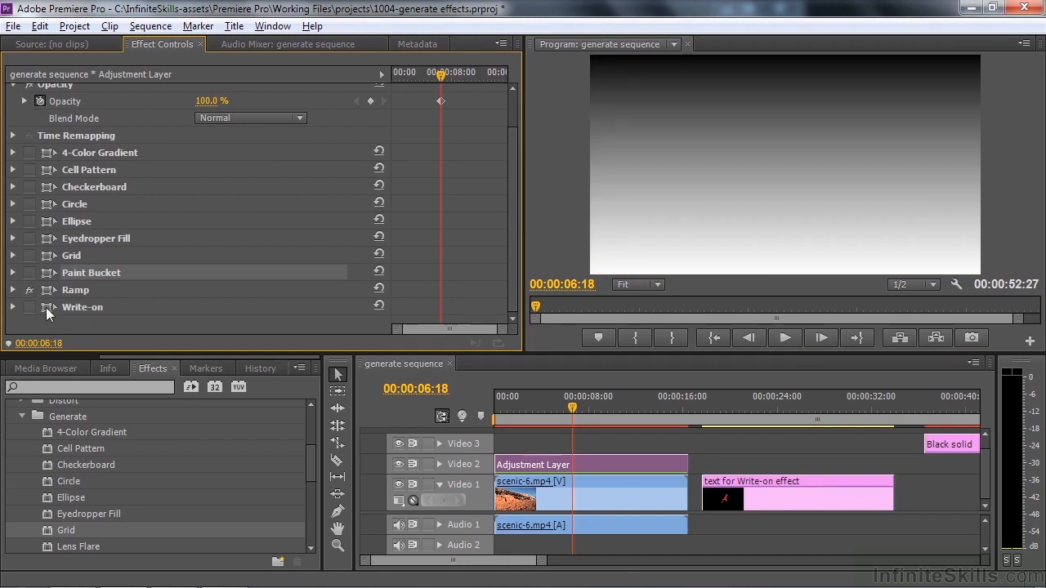
click(13, 290)
drag(517, 223, 519, 325)
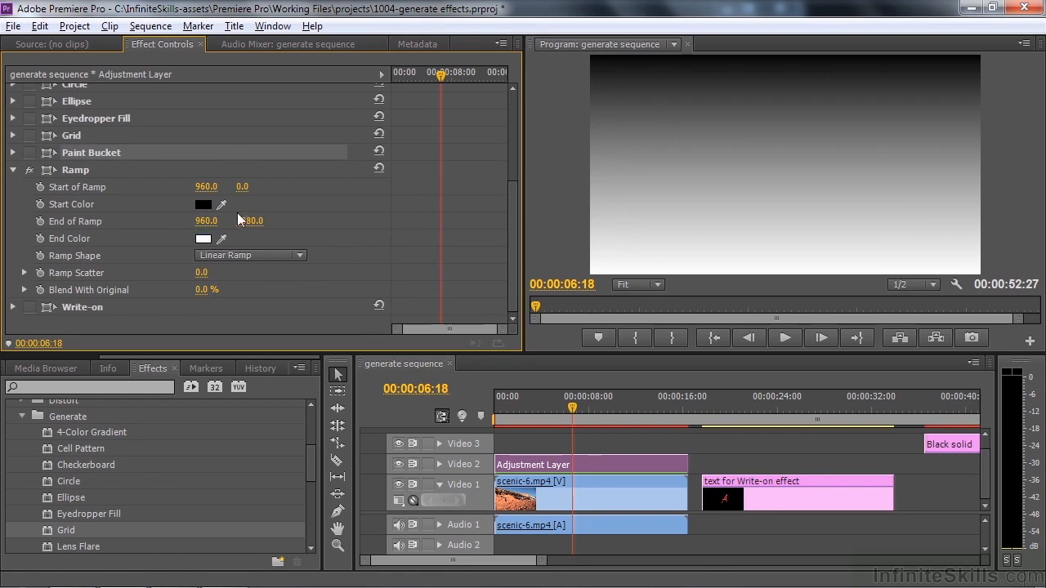
Set the Ramp's Start Color to magenta B520BE
click(203, 205)
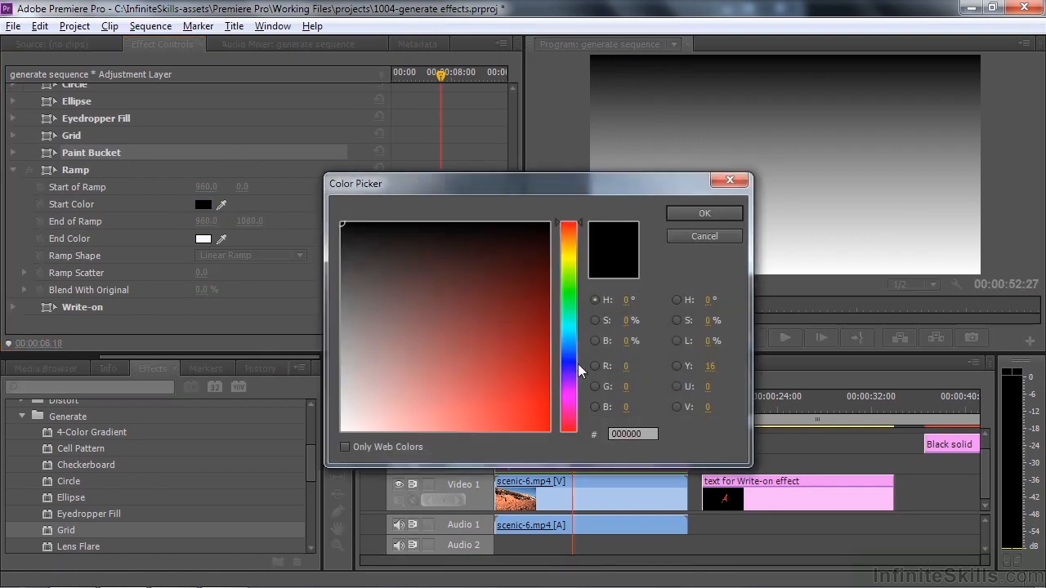
click(573, 394)
click(514, 377)
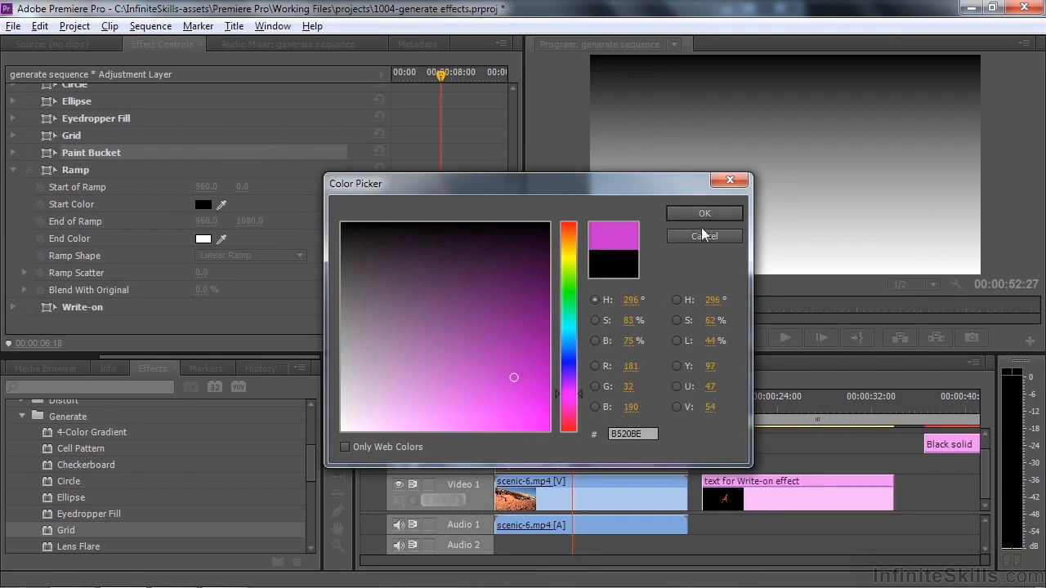
click(703, 213)
Set the Ramp's End Color to a dark olive yellow with a hue of 63°
click(201, 239)
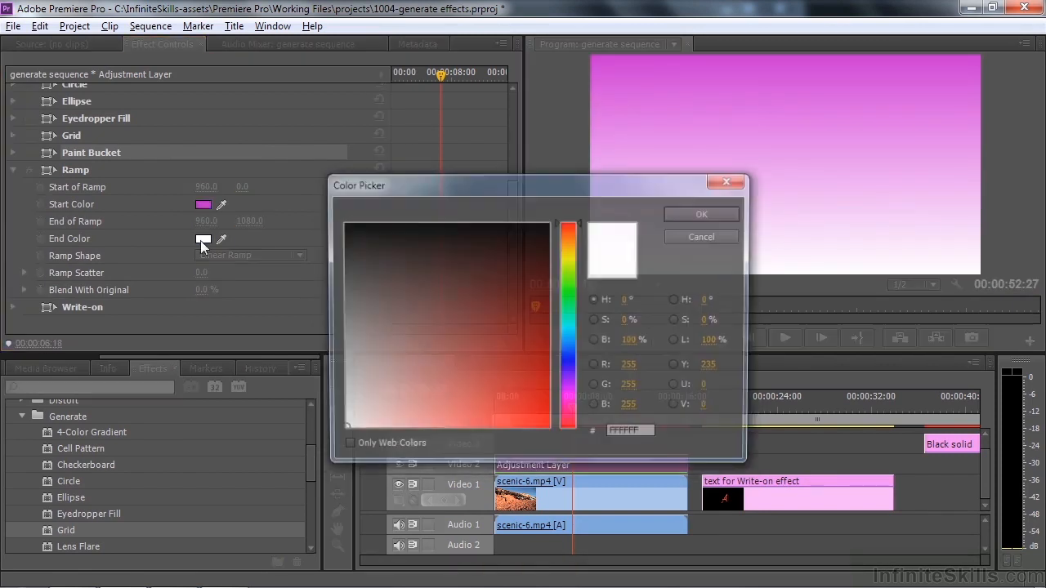
click(569, 259)
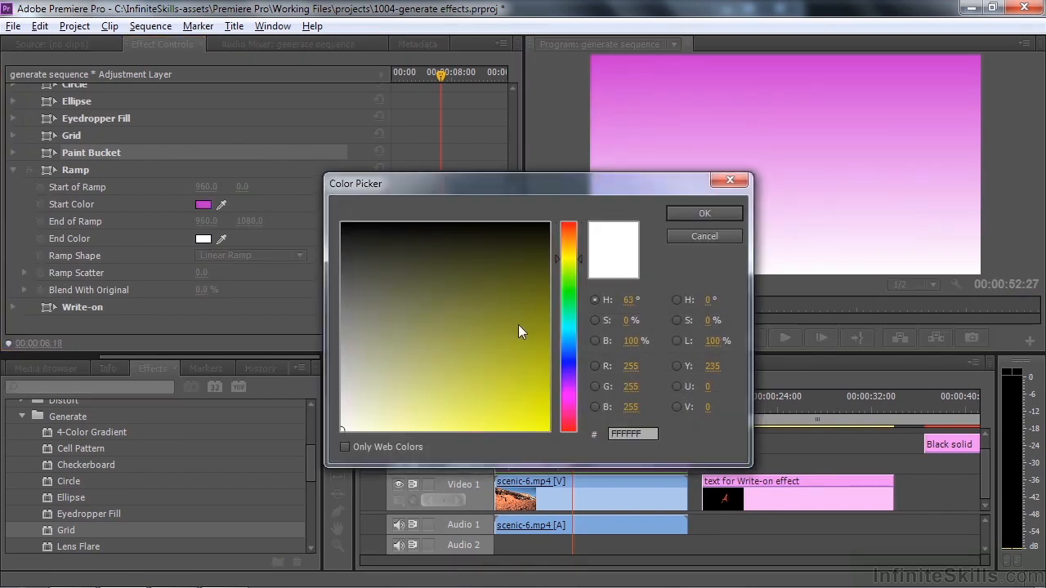
click(518, 324)
click(697, 218)
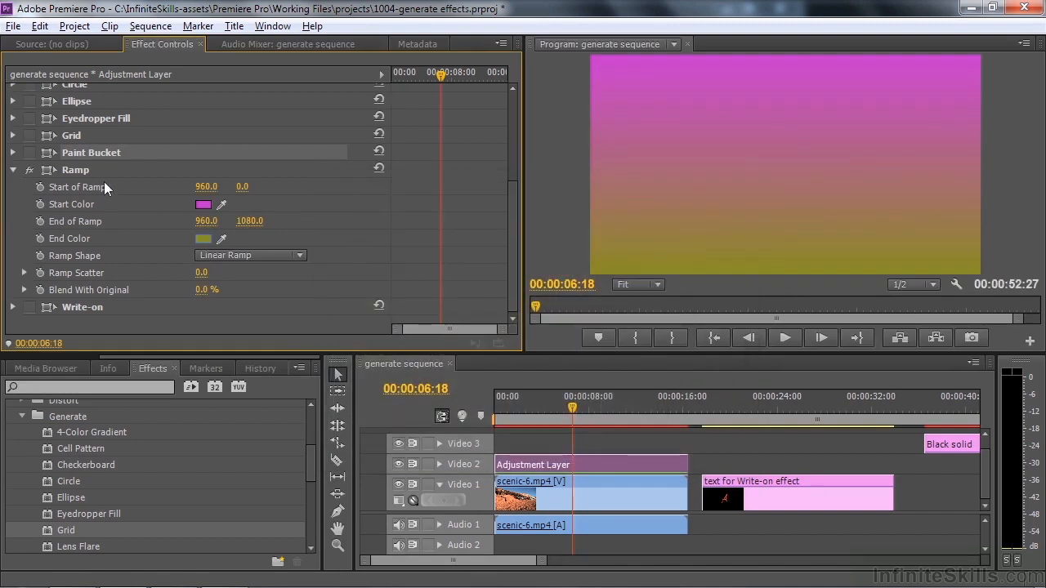
Show the Ramp's handles and move its start point to about 707, 333 and its end point to about 956, 1084
click(55, 172)
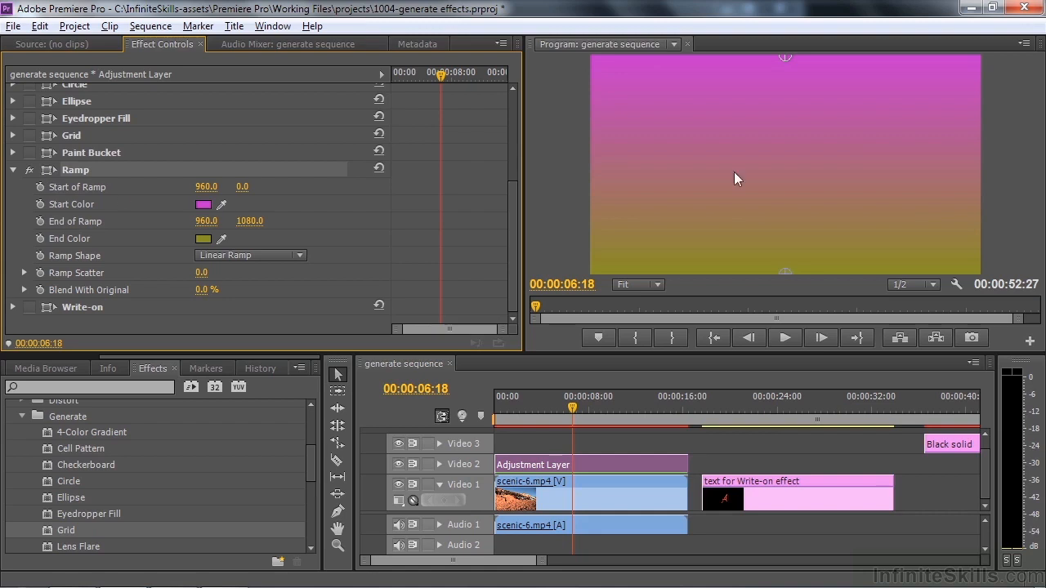
mouse_move(787, 58)
mouse_down()
mouse_move(785, 212)
mouse_move(783, 73)
mouse_up()
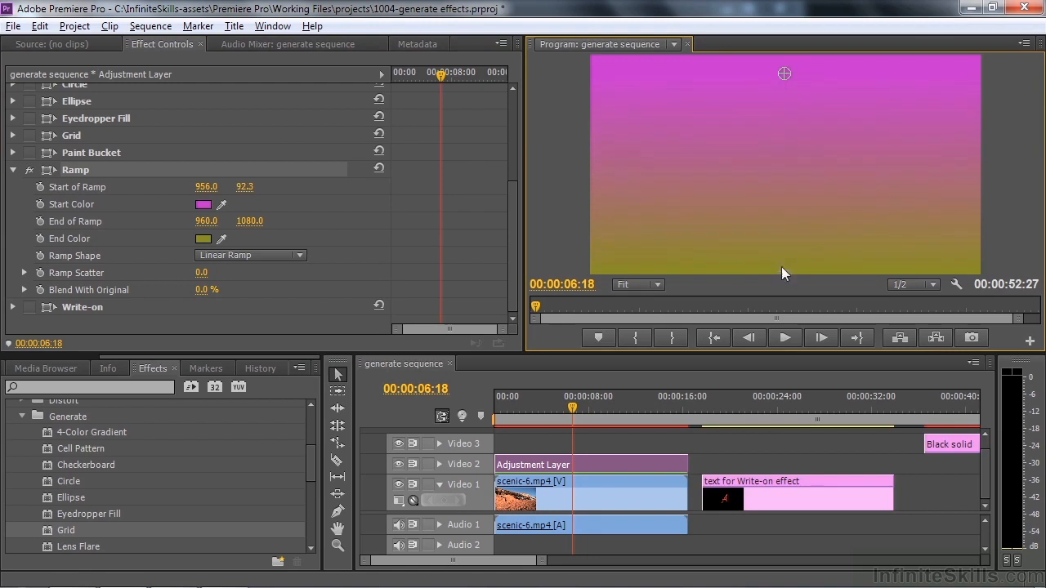
mouse_move(785, 271)
mouse_down()
mouse_move(781, 152)
mouse_move(784, 275)
mouse_up()
drag(784, 75, 734, 123)
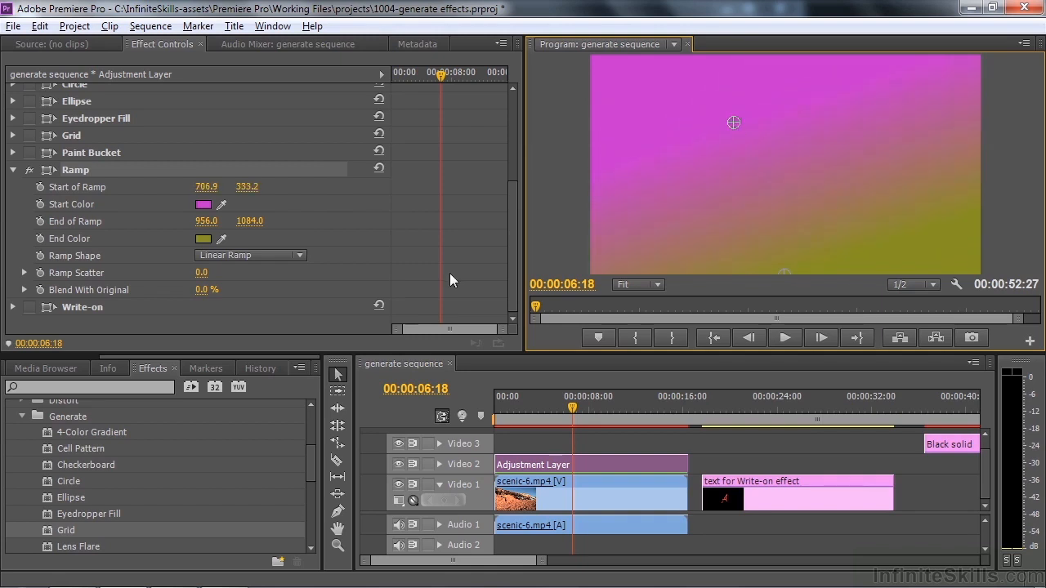
Change the Ramp Shape to Radial Ramp and move its start point to about 819, 357
click(300, 256)
click(281, 291)
drag(729, 121, 757, 127)
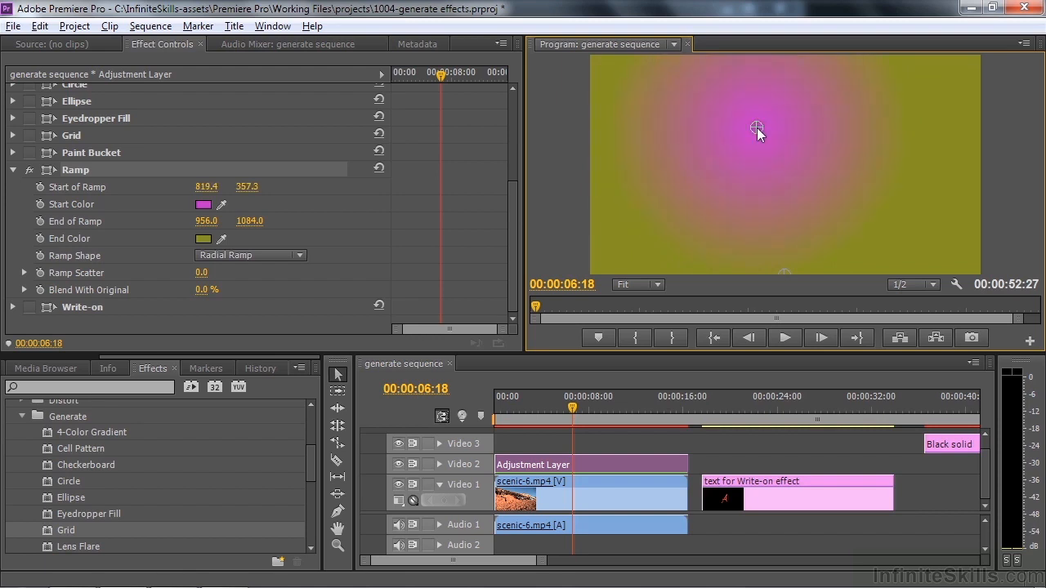
mouse_move(202, 291)
mouse_down()
mouse_move(269, 292)
mouse_move(188, 292)
mouse_up()
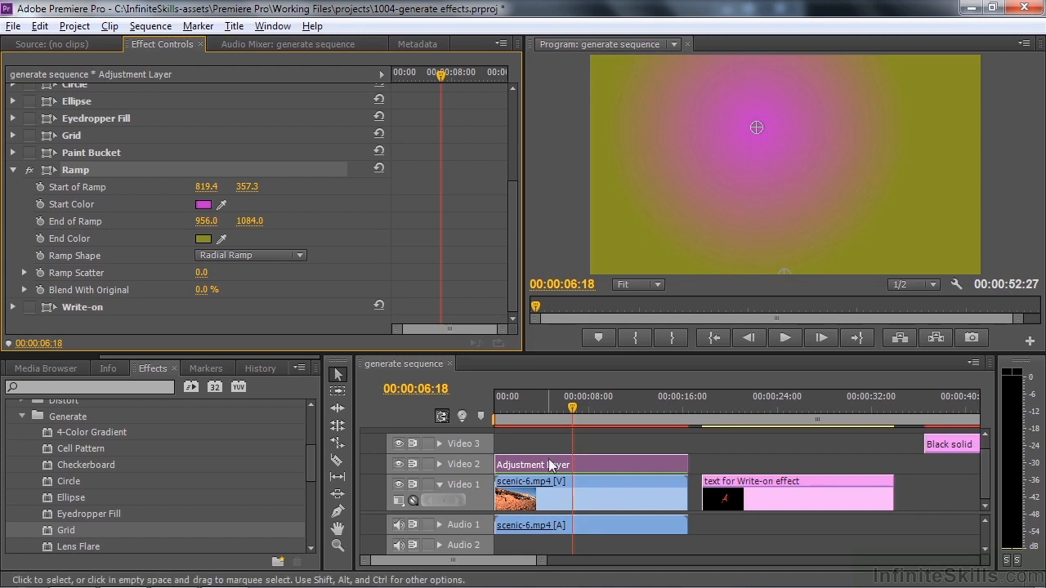
Set the Adjustment Layer's blend mode to Multiply and move the Ramp's start to about 735, 606 and end to about 1237, 727
scroll(509, 280, up, 5)
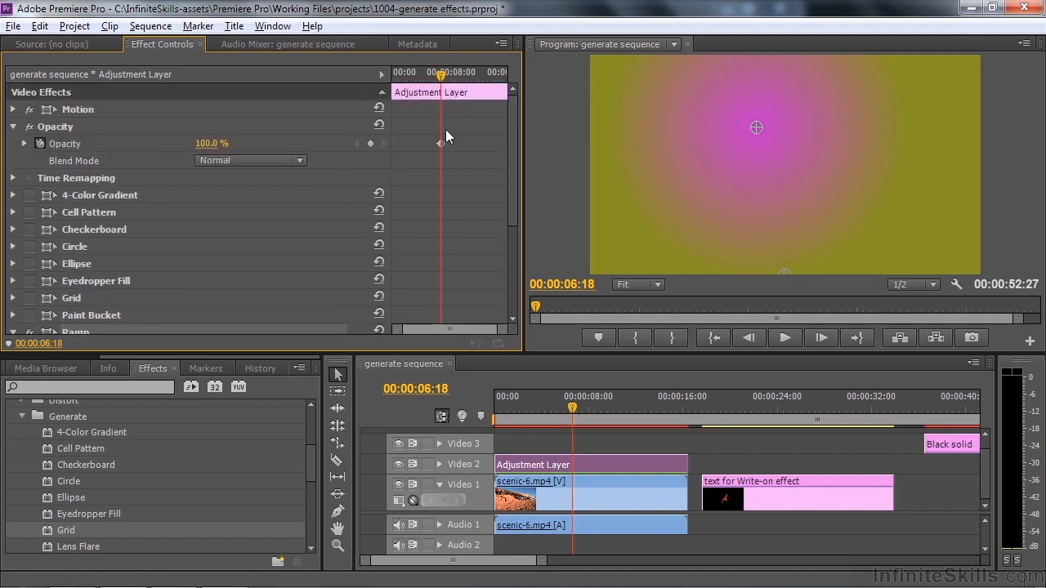
click(301, 163)
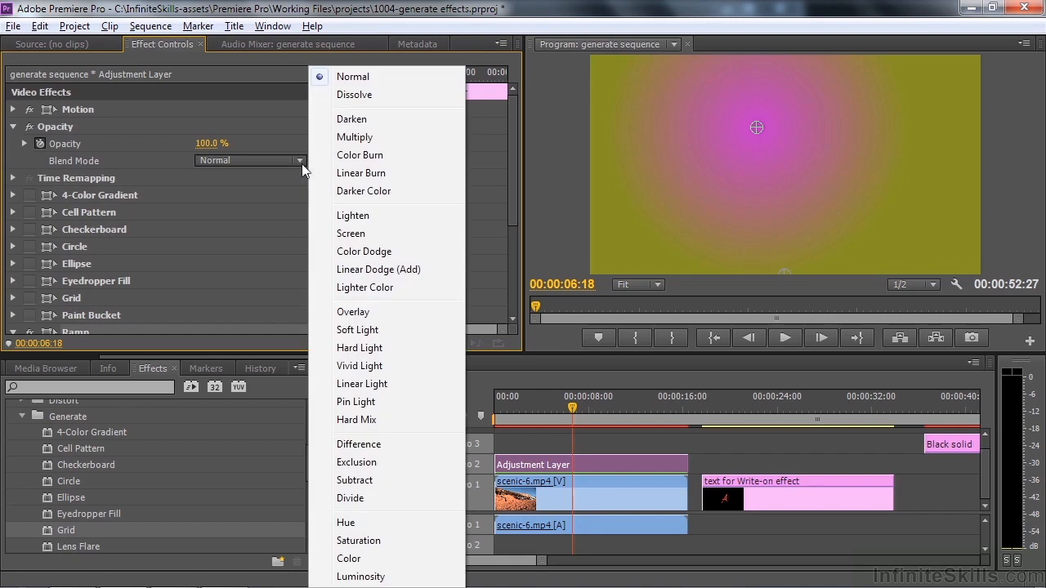
click(361, 140)
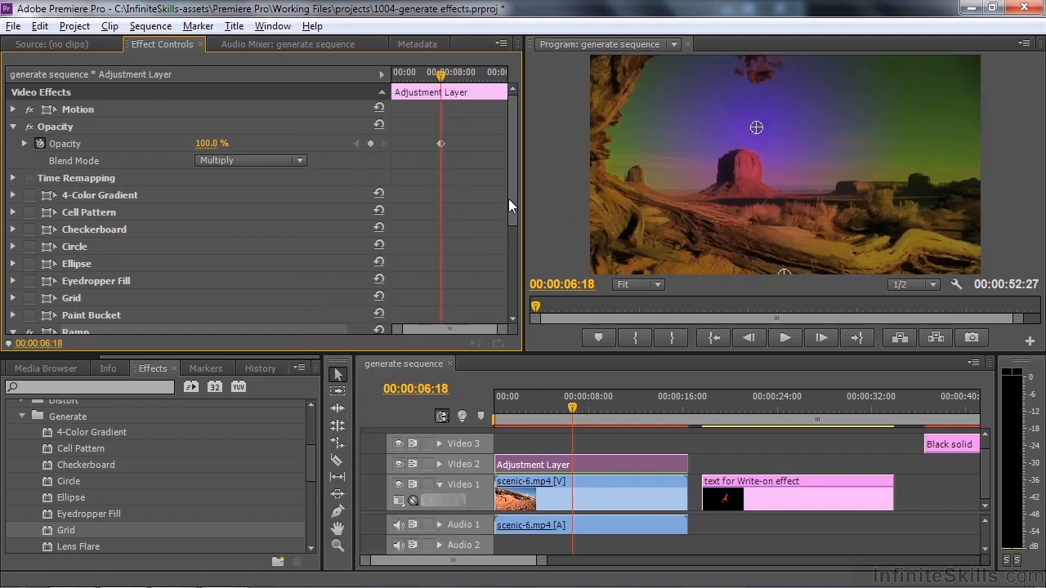
drag(756, 129, 744, 162)
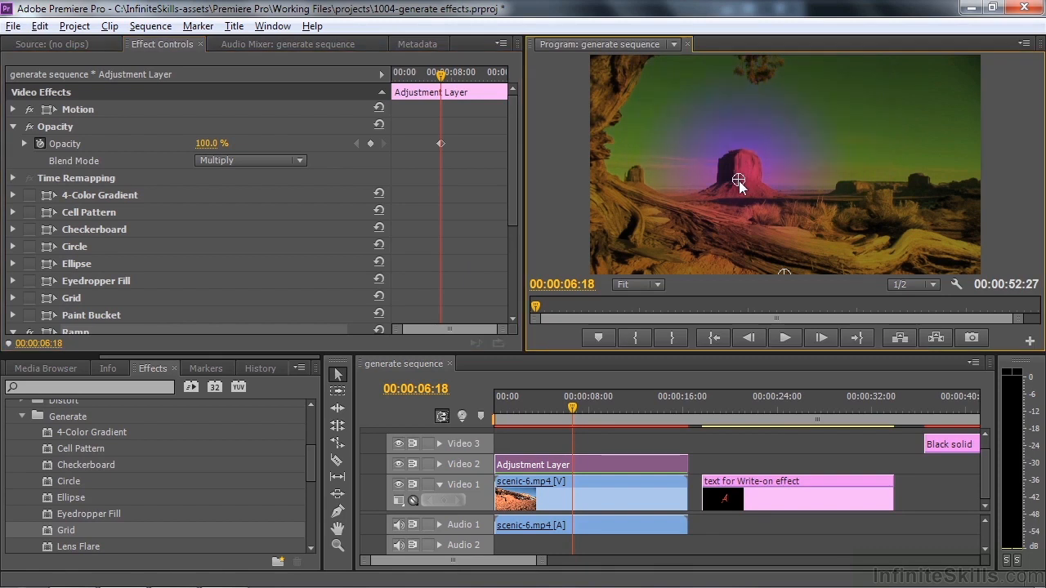
Turn off the Adjustment Layer's Ramp effect and collapse its settings
scroll(245, 172, down, 5)
click(29, 170)
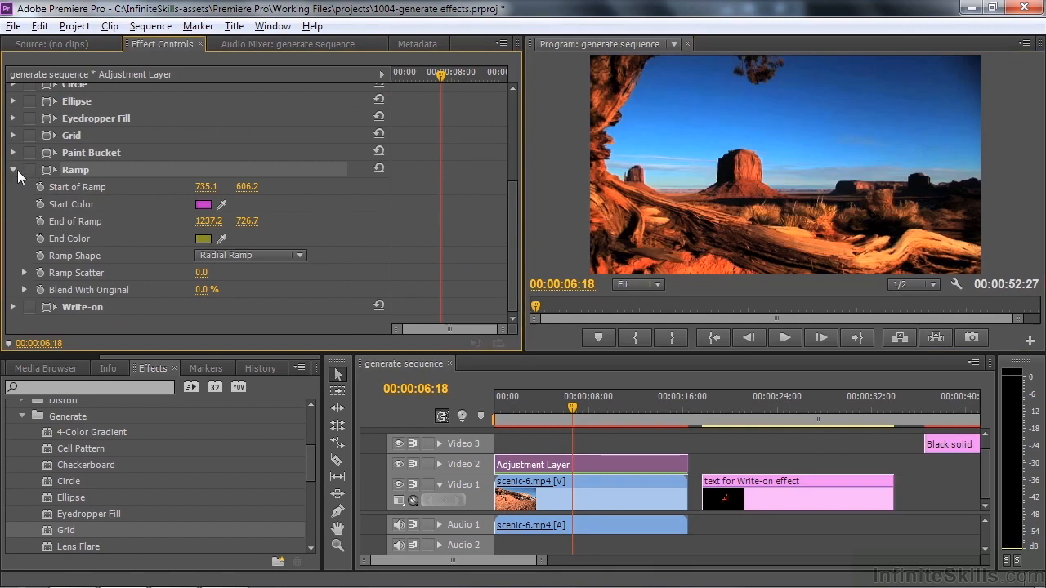
click(12, 169)
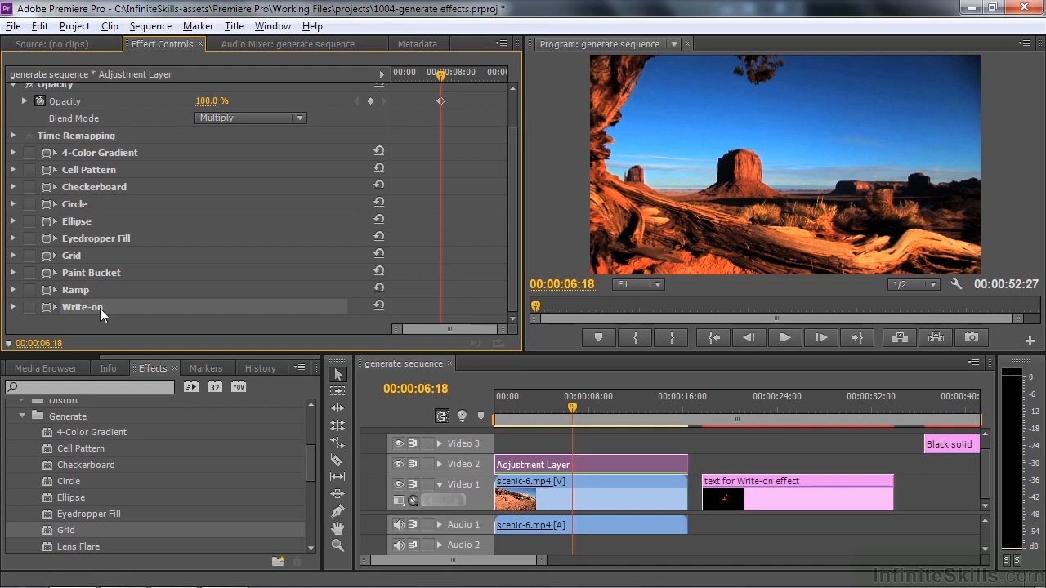
Select the text for Write-on effect clip, place the playhead at 00:00:18:22 and turn off its Write-on effect
click(770, 495)
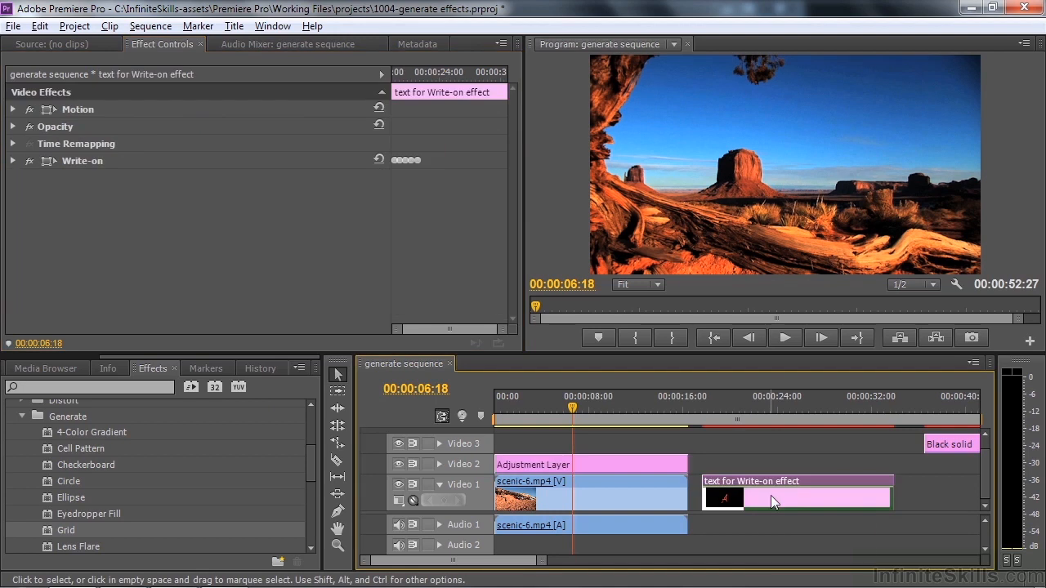
click(715, 413)
click(30, 160)
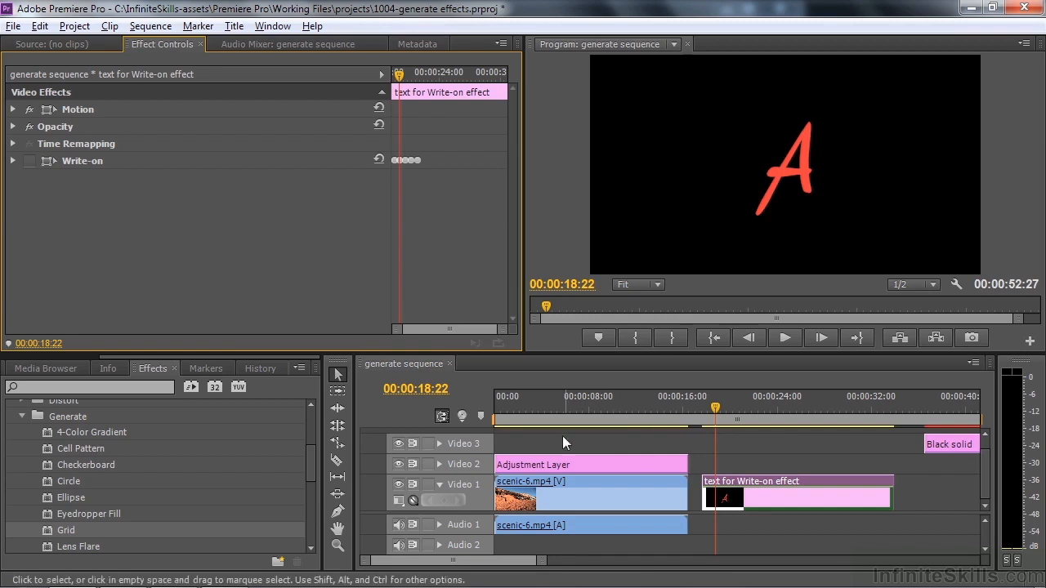
Place the playhead at 00:00:18:07 on the text for Write-on effect clip and expand its Write-on settings to review all the parameters
click(576, 406)
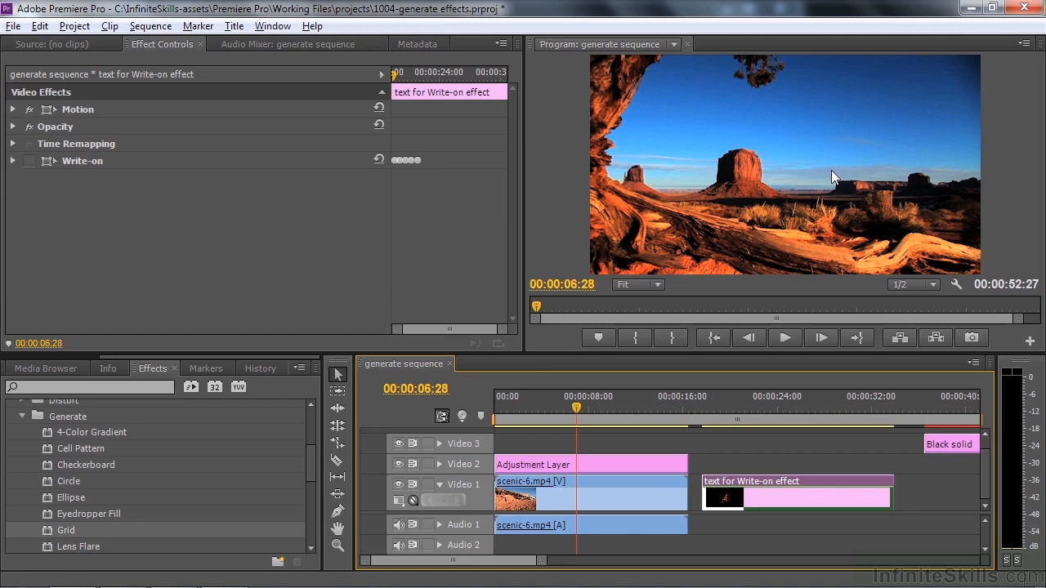
click(709, 401)
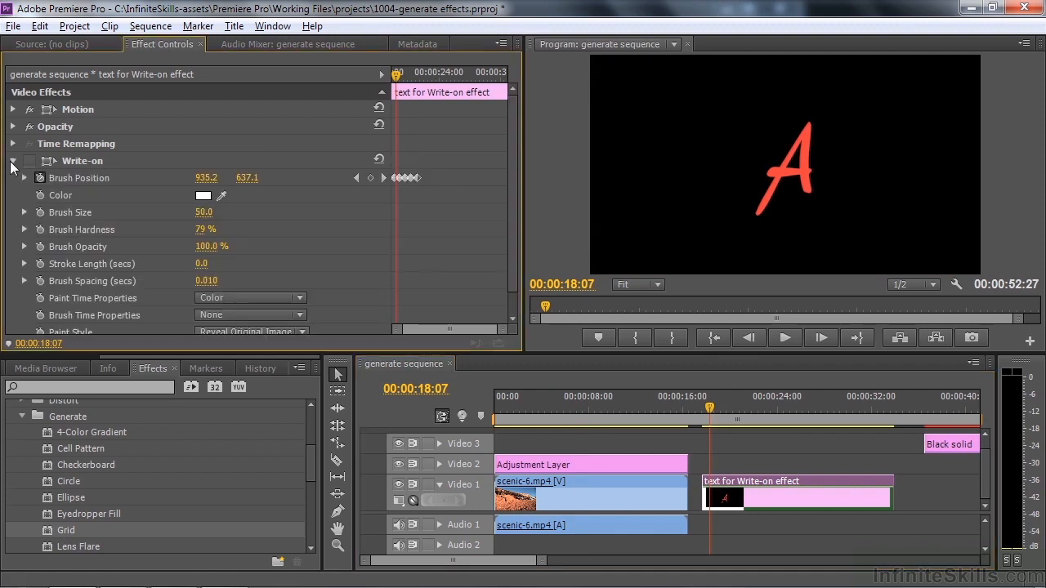
drag(511, 248, 515, 292)
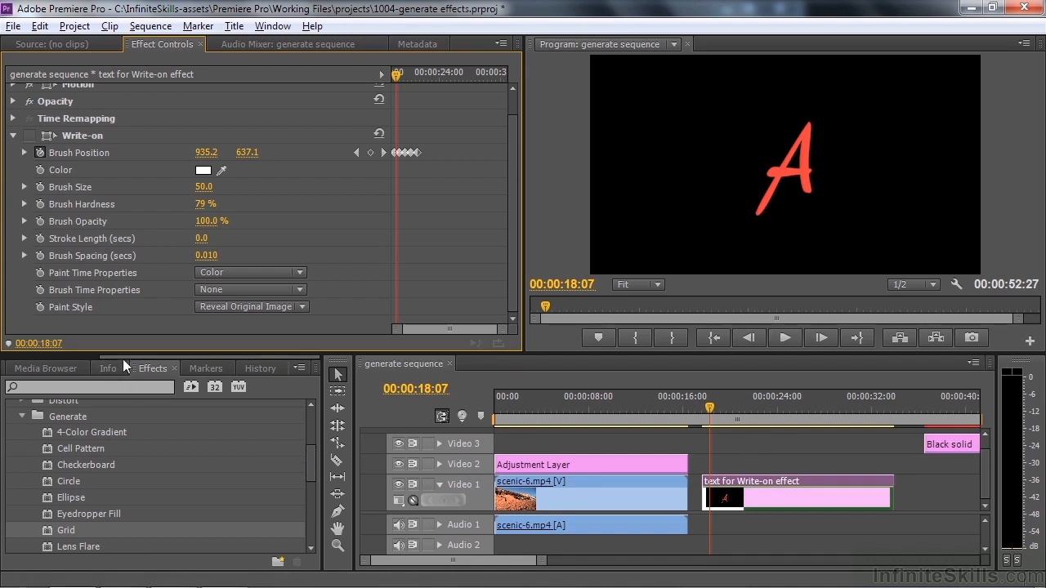
Import Rendered - e9feb023-cc23-48b0-b625-7e1ea9c45595.mpeg into the project from projects > Adobe Premiere Pro Preview Files > 1004-generate effects.PRV
drag(122, 359, 41, 357)
click(39, 367)
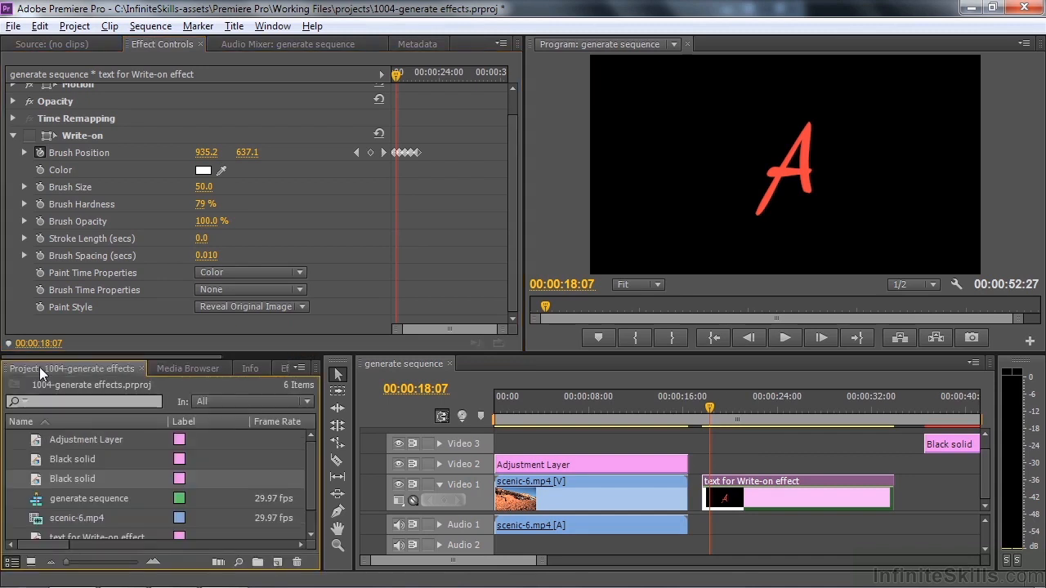
key(ctrl+i)
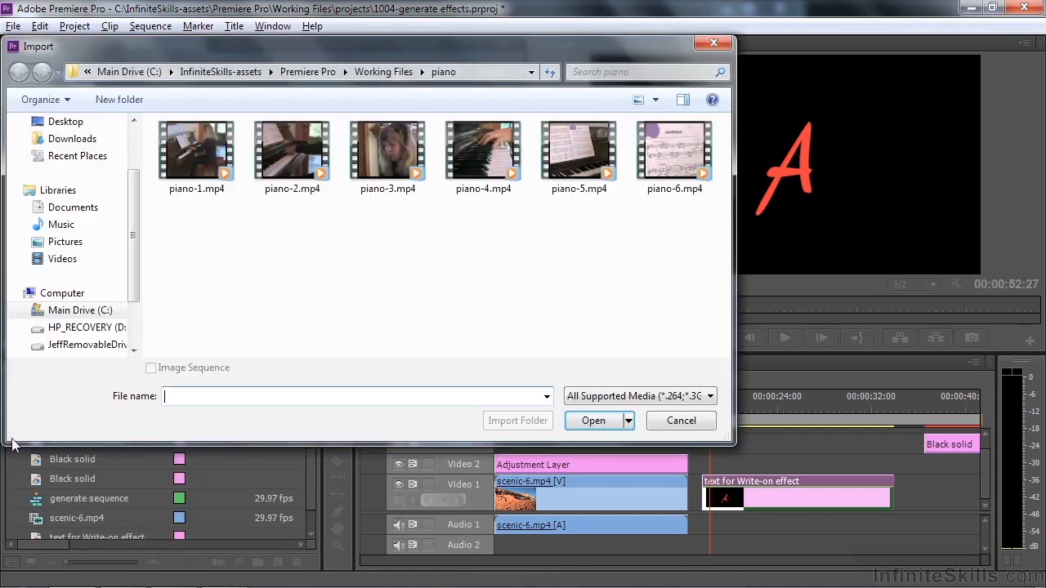
click(383, 72)
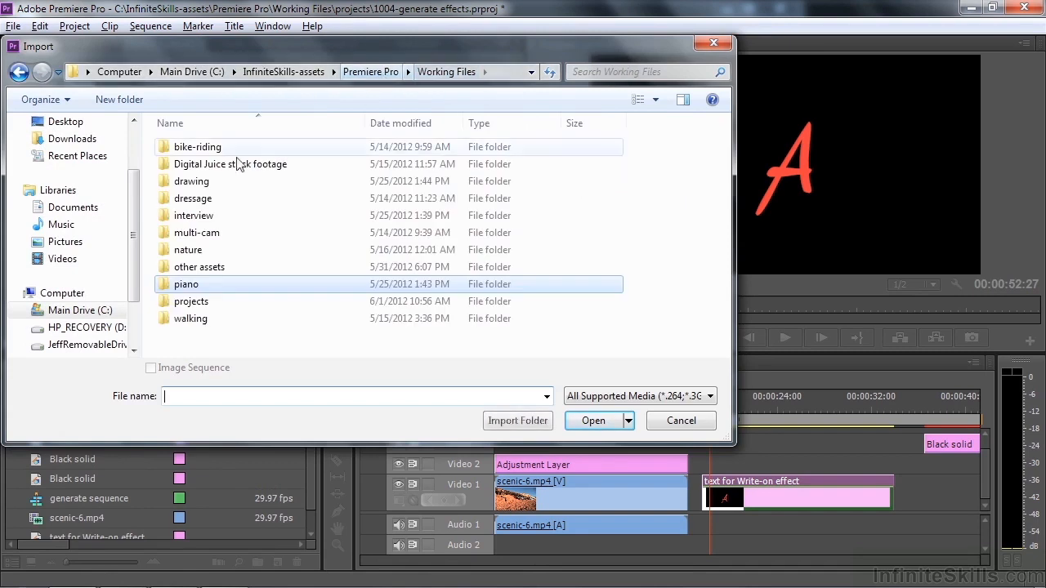
double_click(168, 301)
double_click(176, 165)
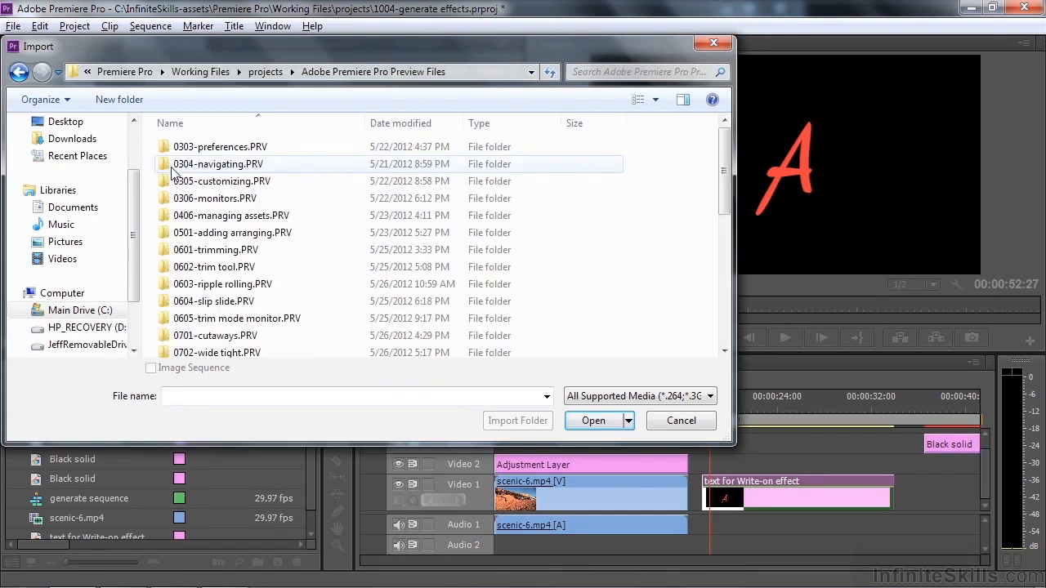
scroll(588, 188, down, 6)
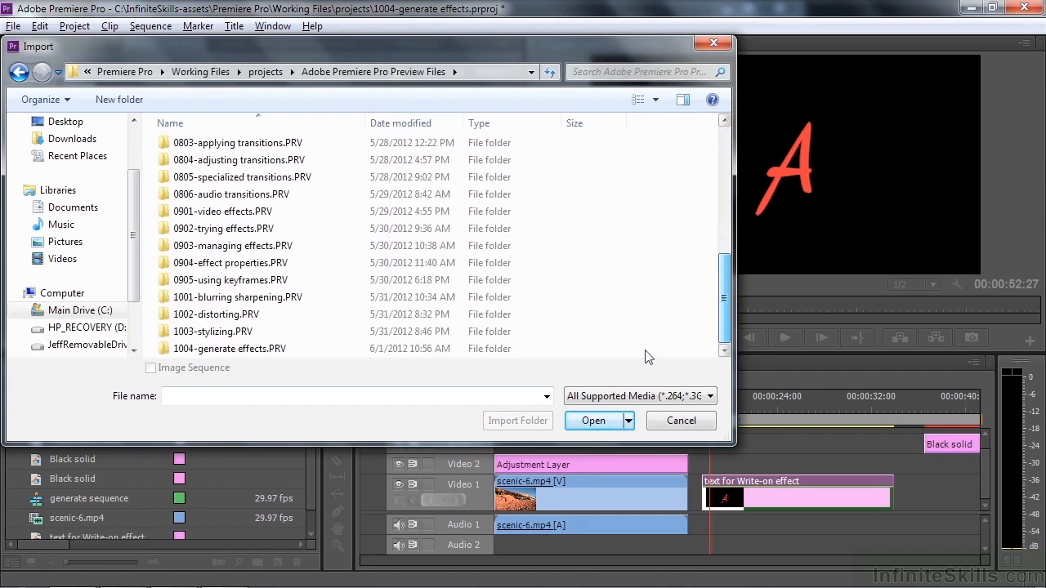
double_click(197, 357)
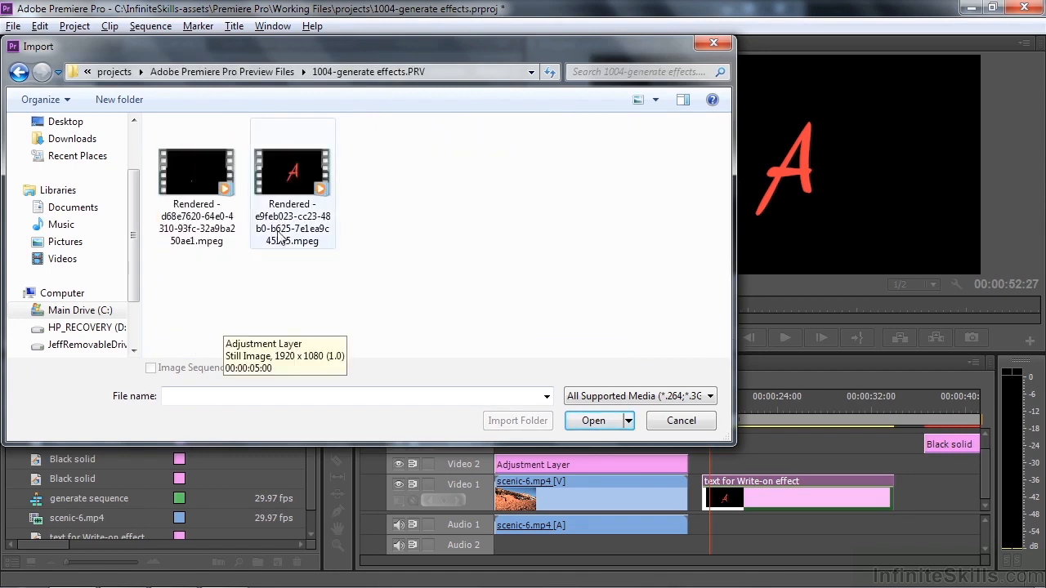
double_click(294, 172)
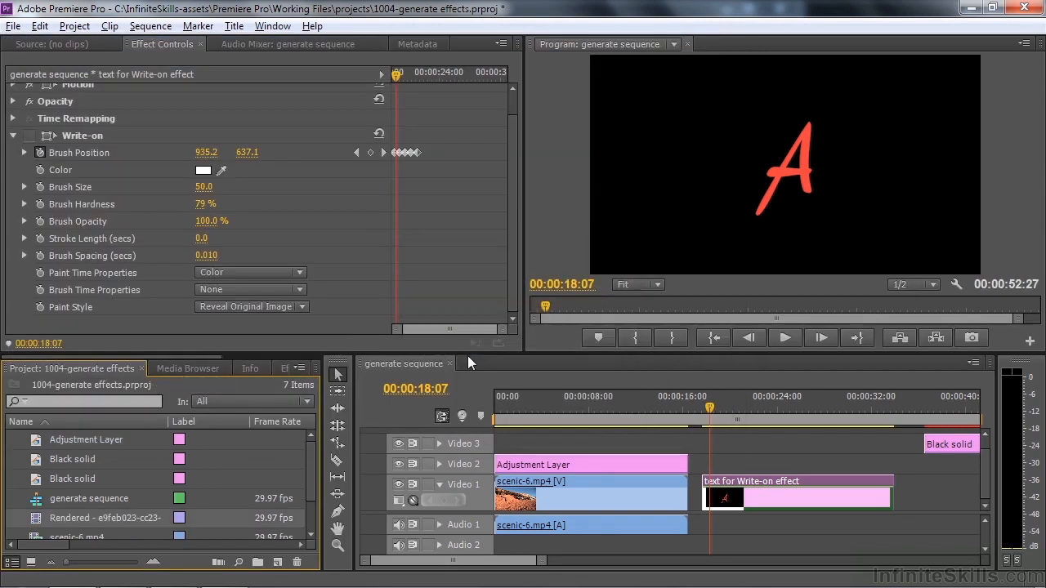
Open the imported rendered clip in the Source monitor and play the write-on animation, replaying it from the start
double_click(37, 521)
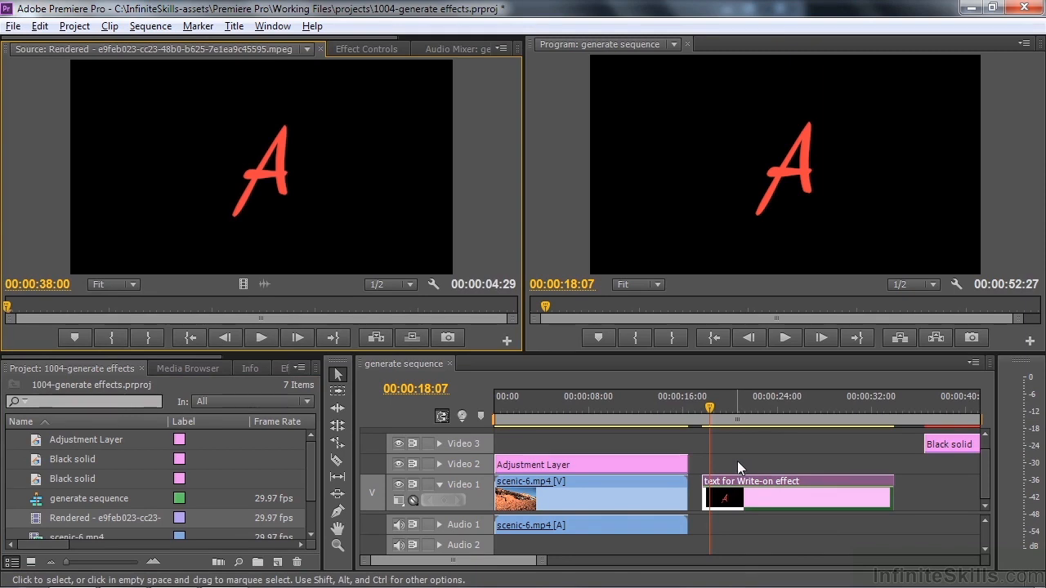
click(261, 337)
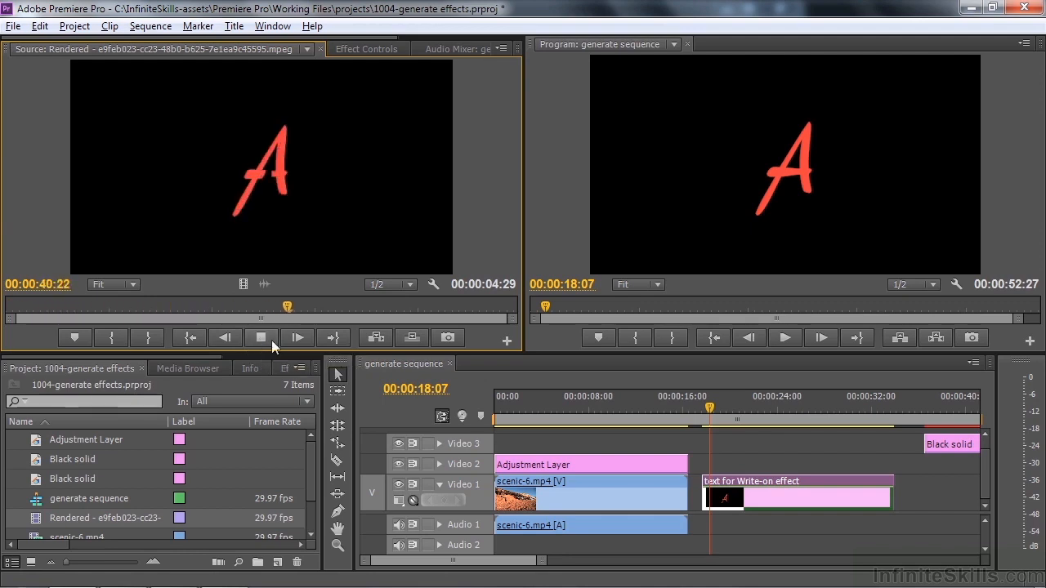
click(261, 337)
drag(403, 307, 83, 325)
key(space)
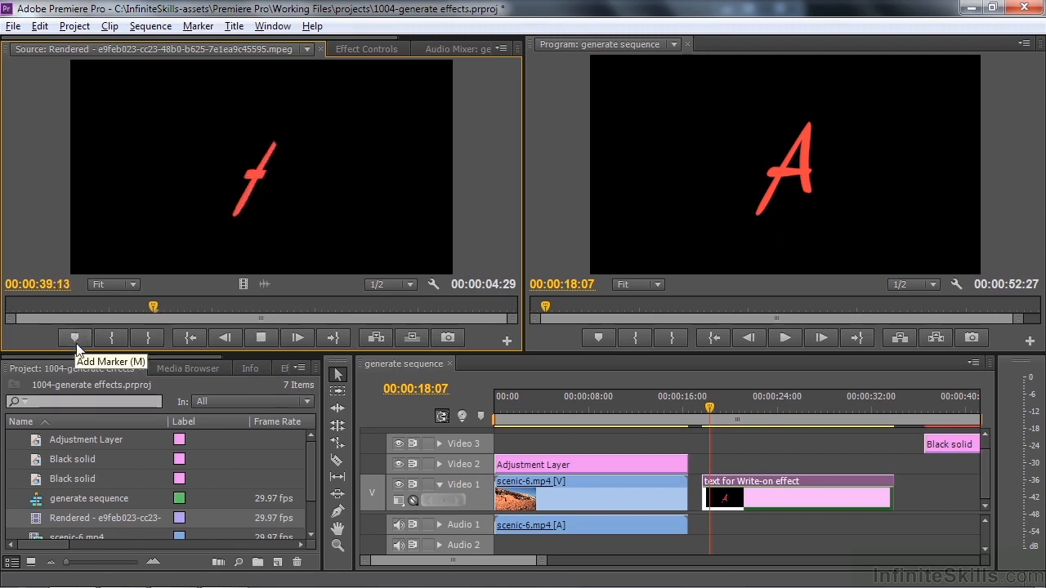
key(space)
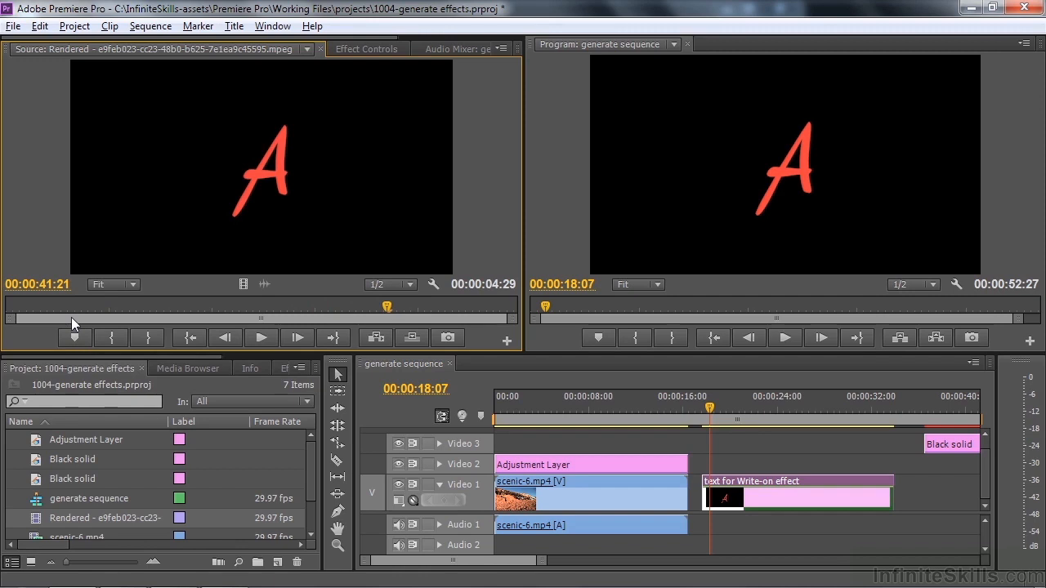
Return to the effects library and look through the Generate effects down to Write-on
drag(150, 357, 246, 360)
click(162, 370)
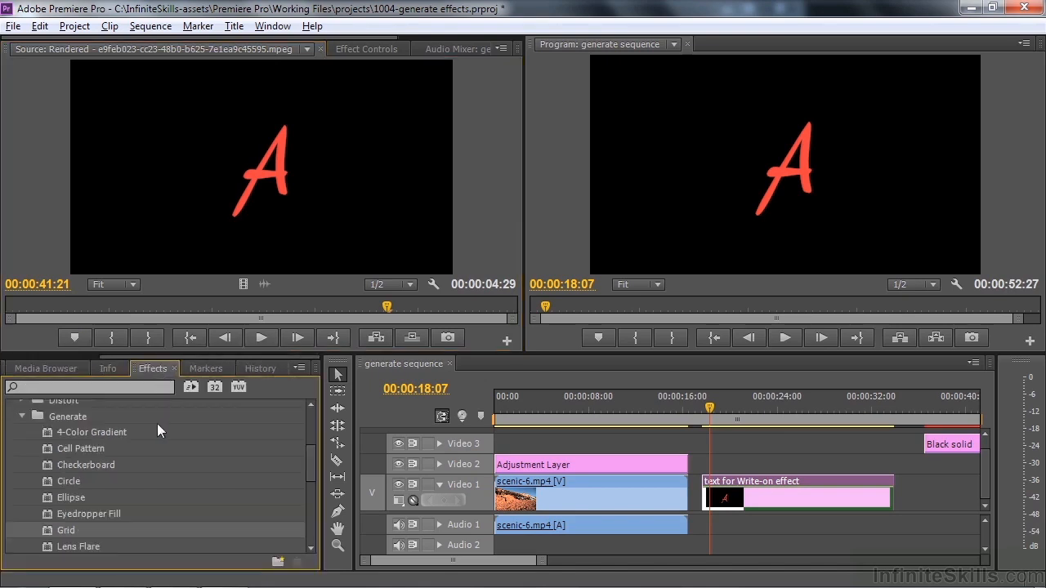
mouse_move(311, 462)
mouse_down()
mouse_move(308, 480)
mouse_move(310, 463)
mouse_up()
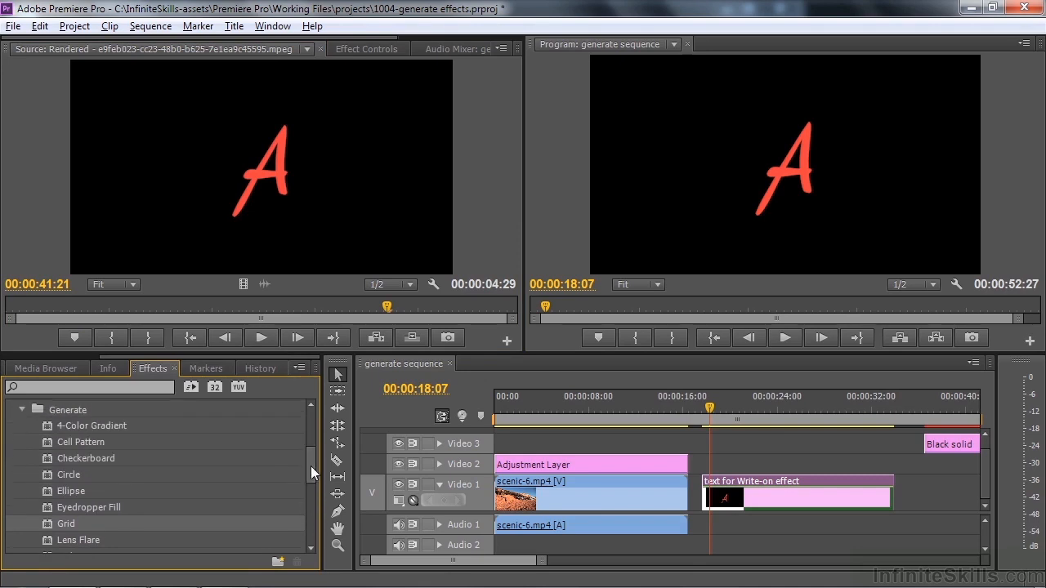
drag(310, 468, 308, 483)
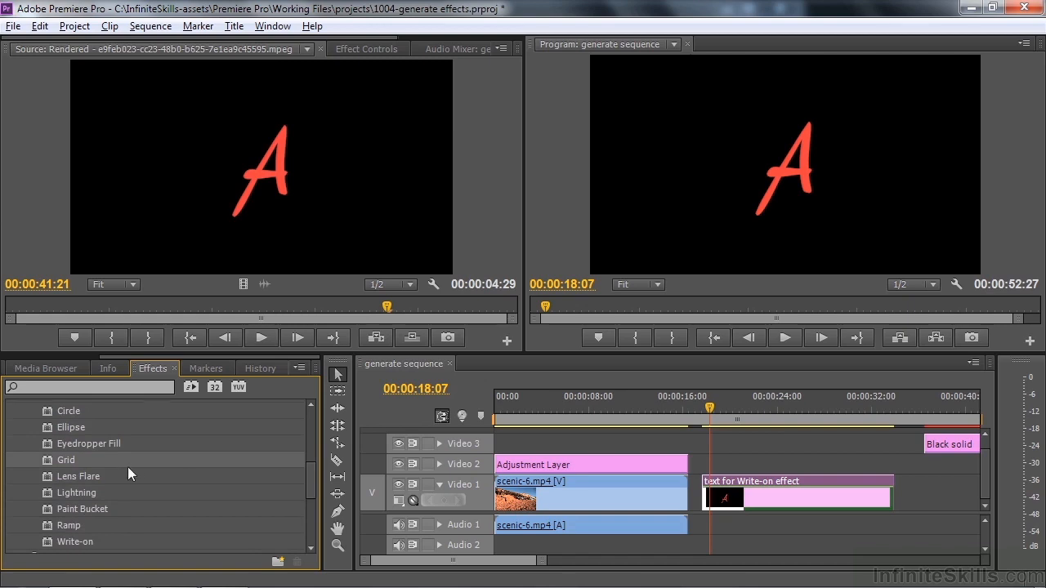